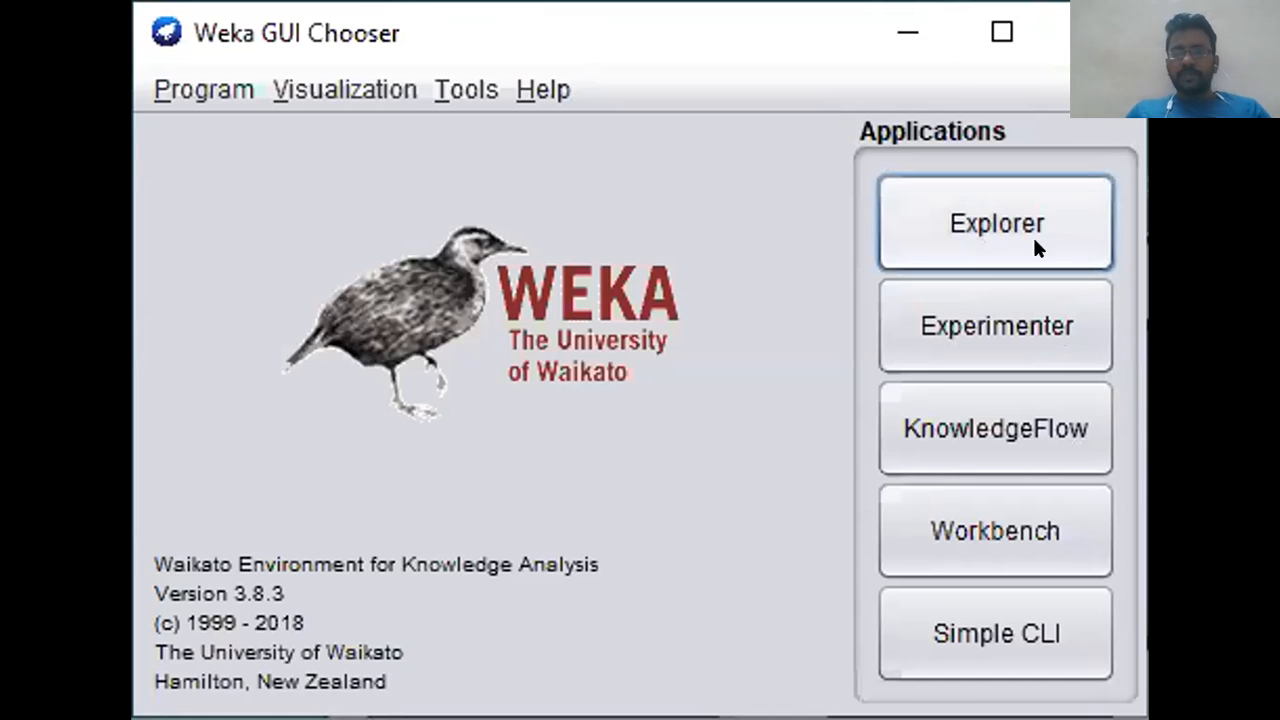
- Launch the Explorer application from the GUI Chooser
left_click(980, 214)
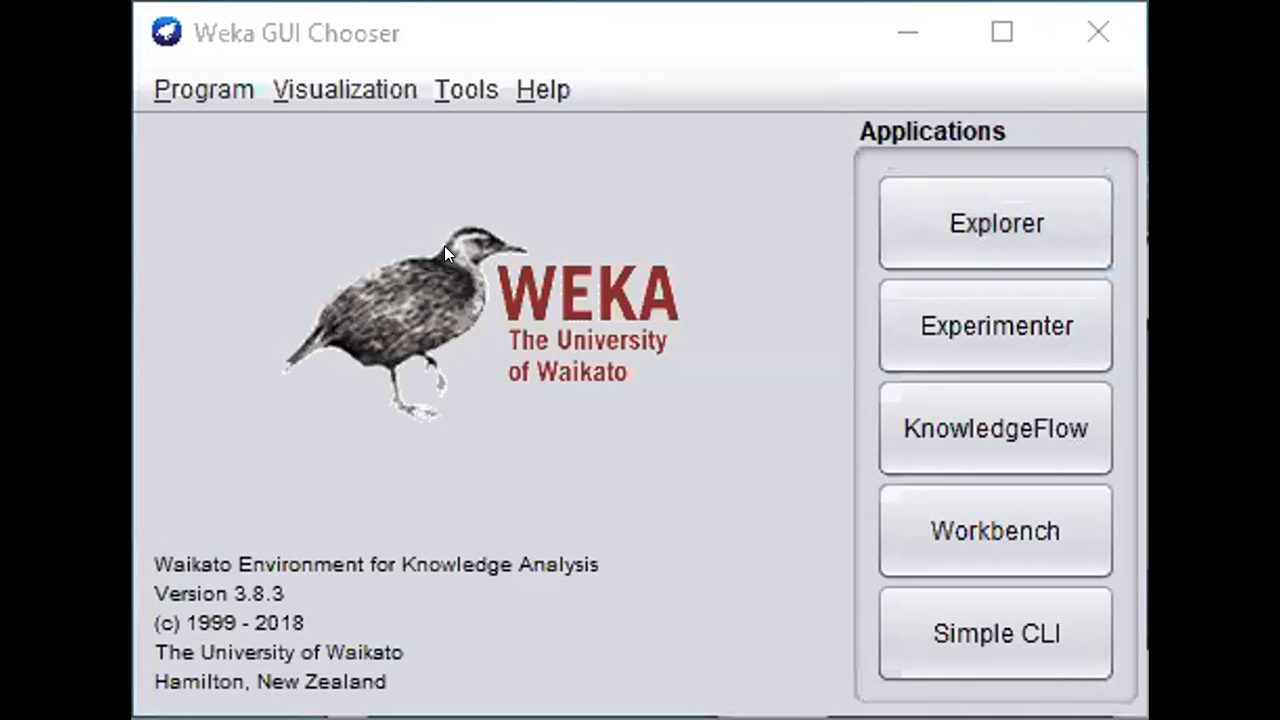
mouse_move(444, 245)
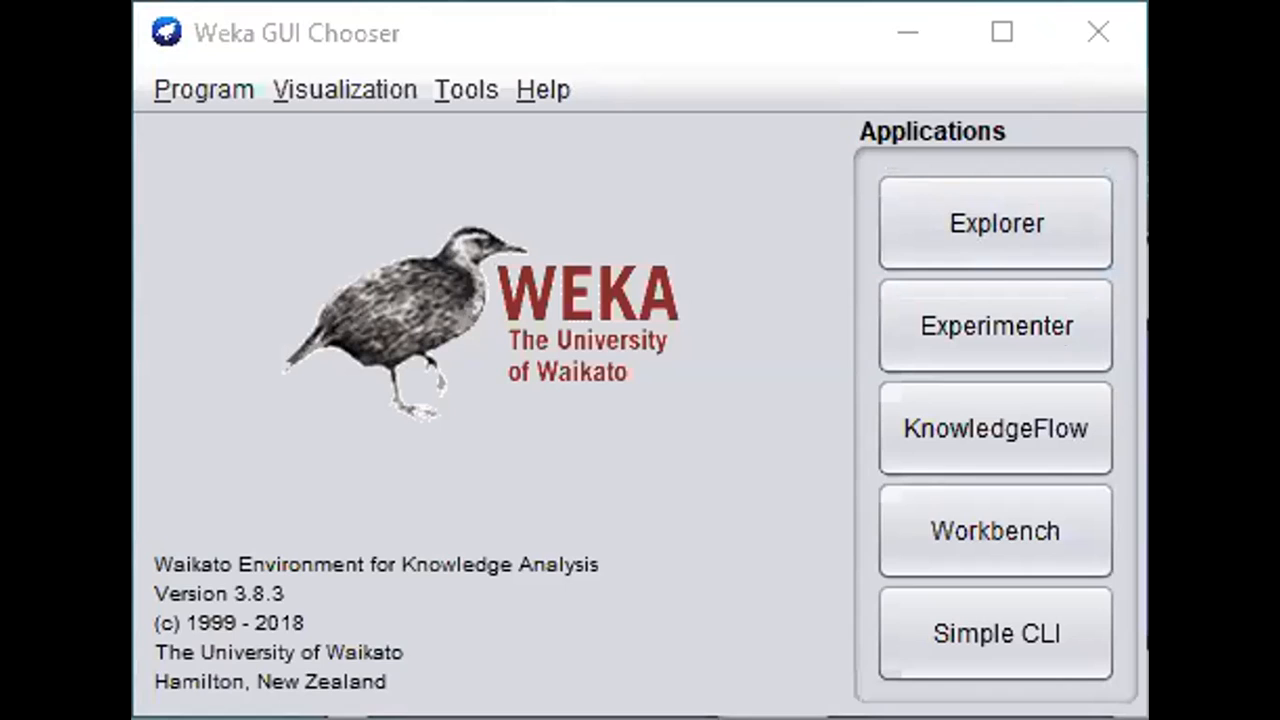
left_click(996, 223)
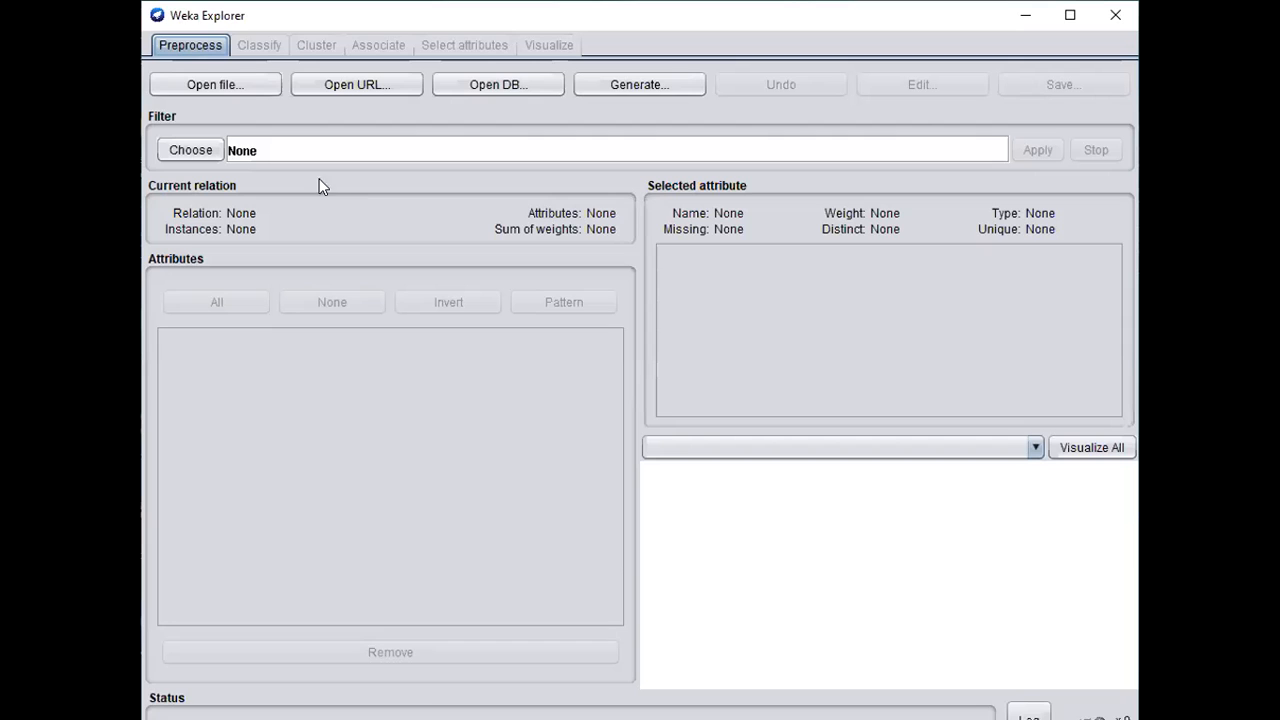
- Start opening a dataset file and browse to the Program Files (x86) folder on Local Disk (C:)
left_click(223, 82)
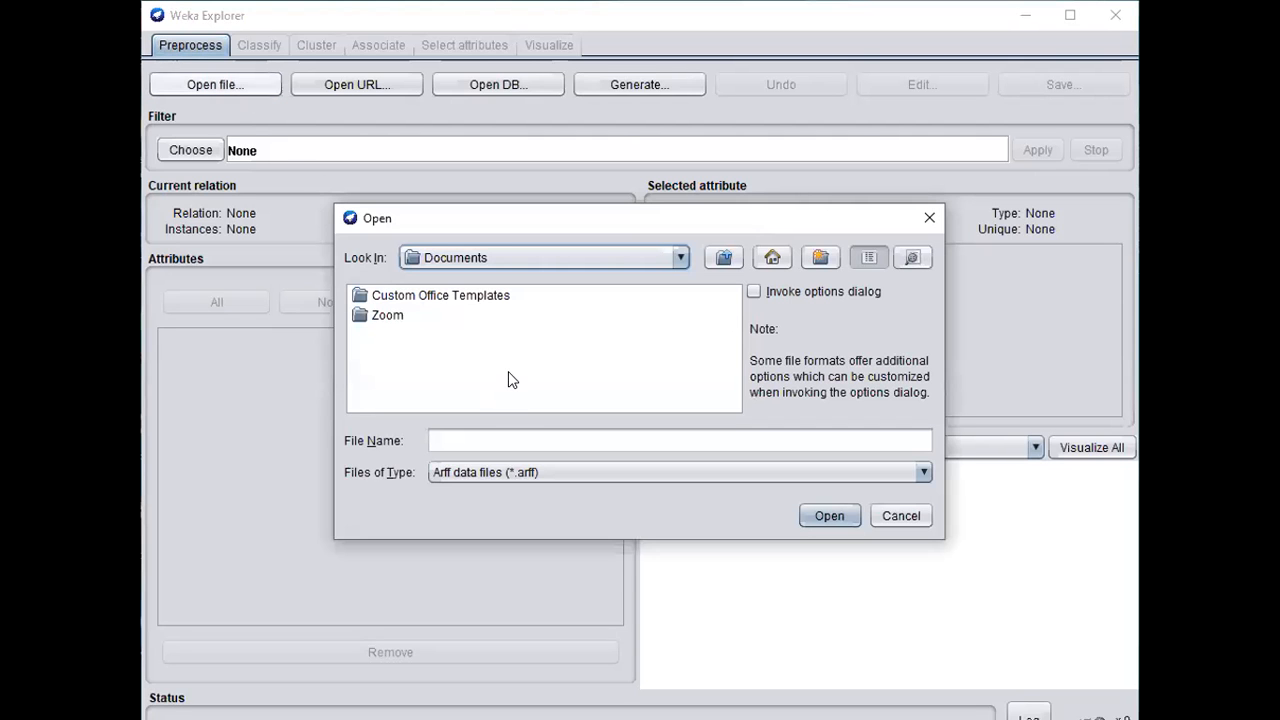
left_click(680, 260)
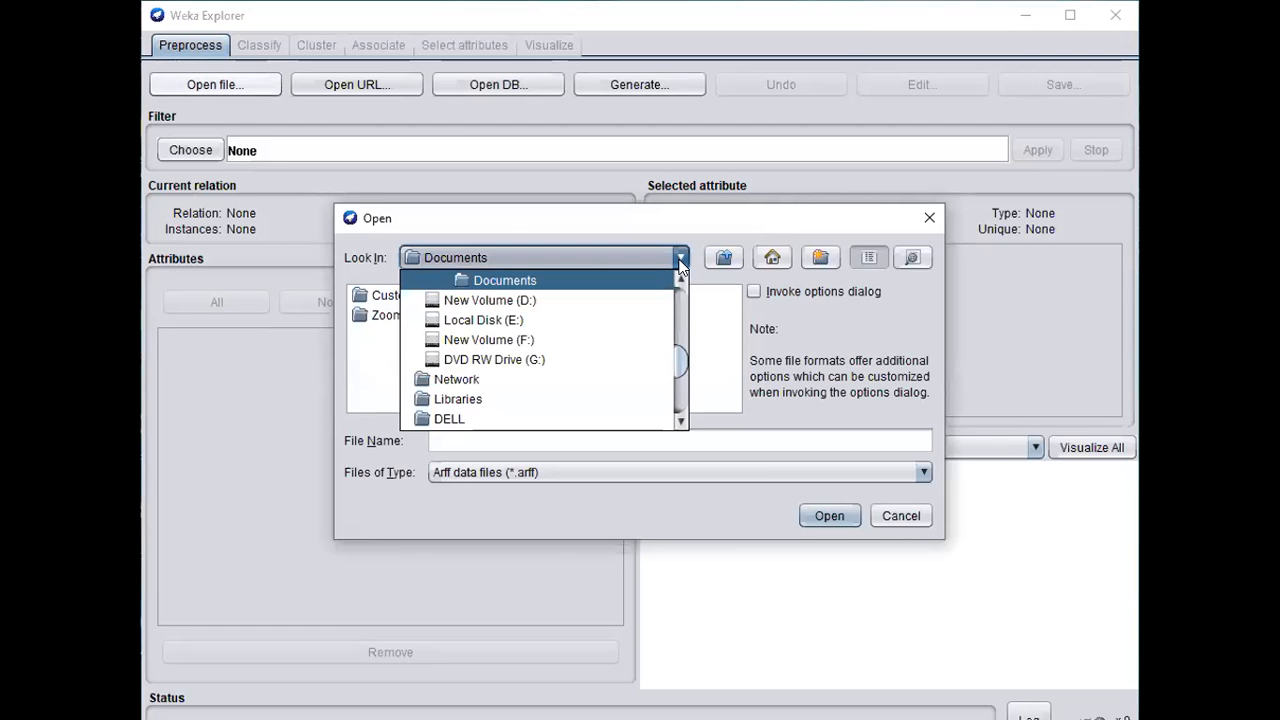
left_click(680, 315)
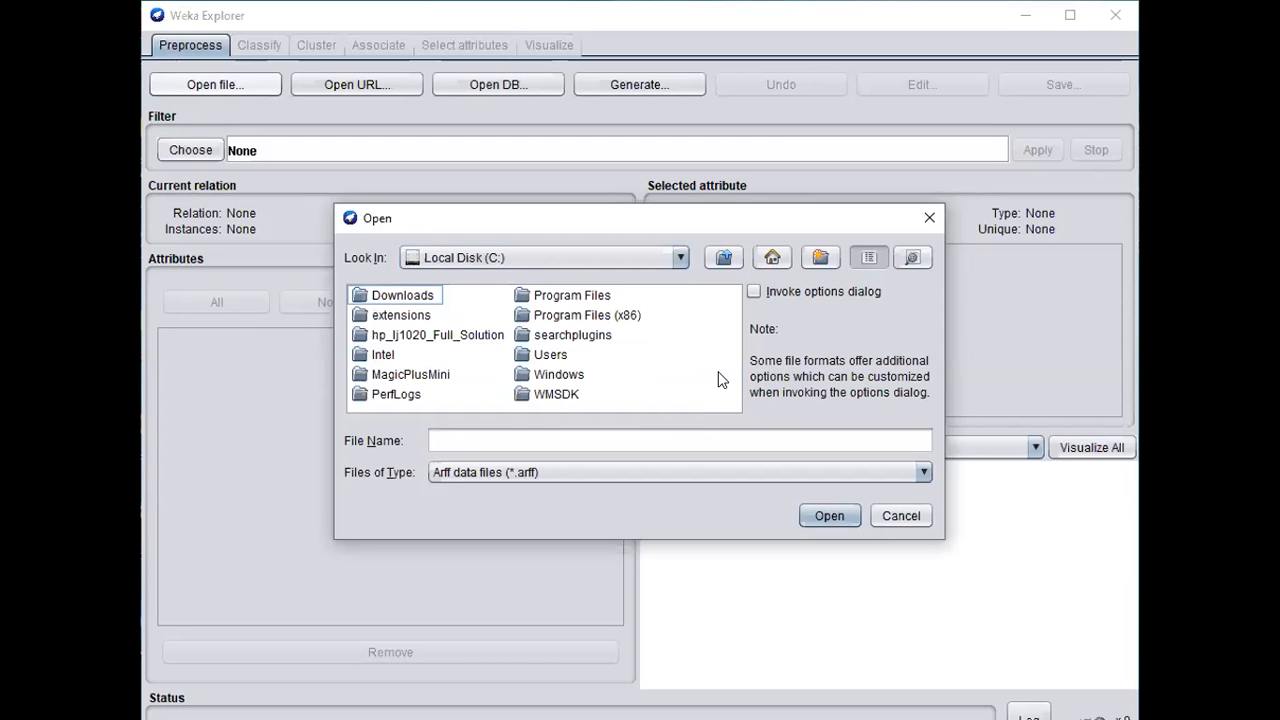
left_click(579, 317)
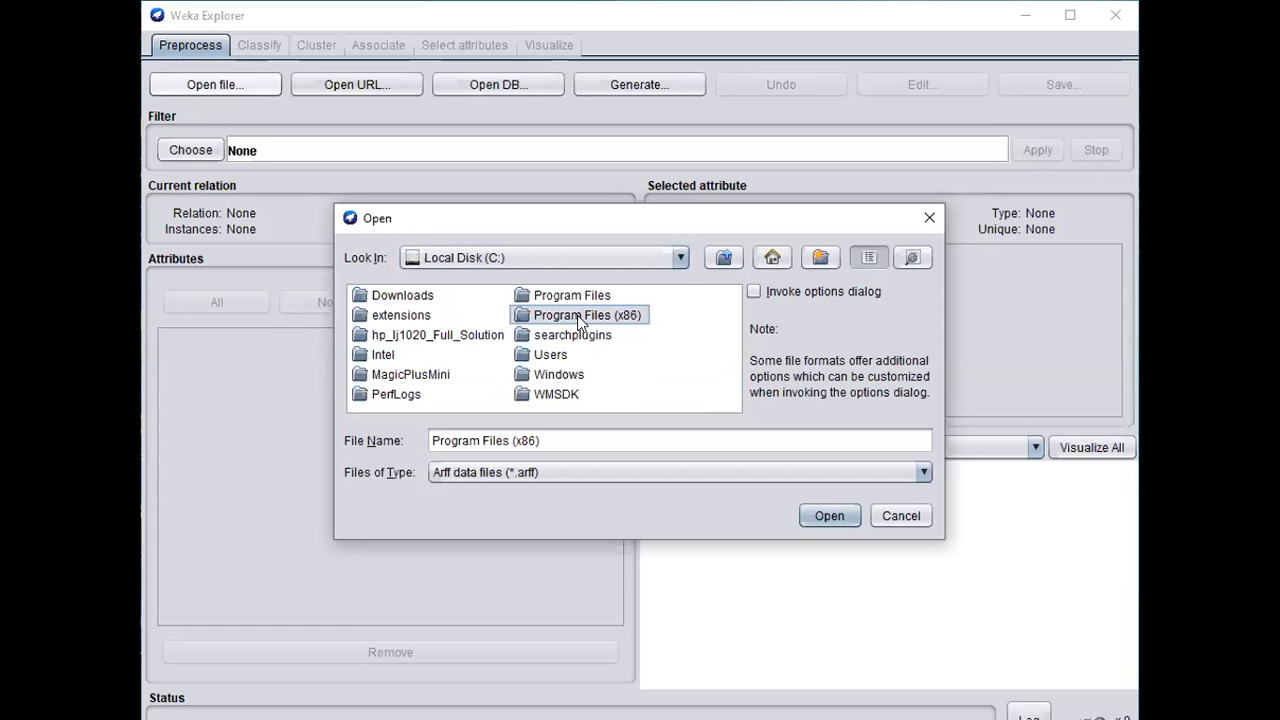
double_click(577, 315)
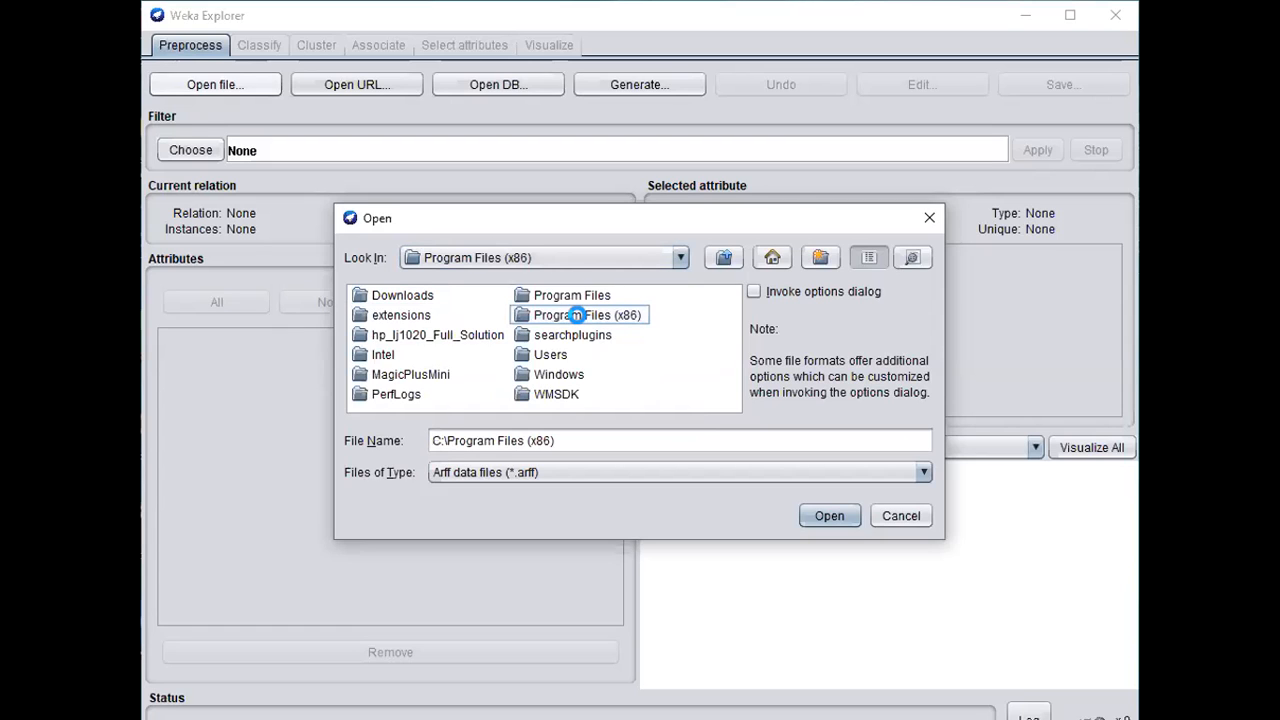
- Find the Weka-3-8 folder within Program Files (x86) and open its data subfolder
left_click(626, 403)
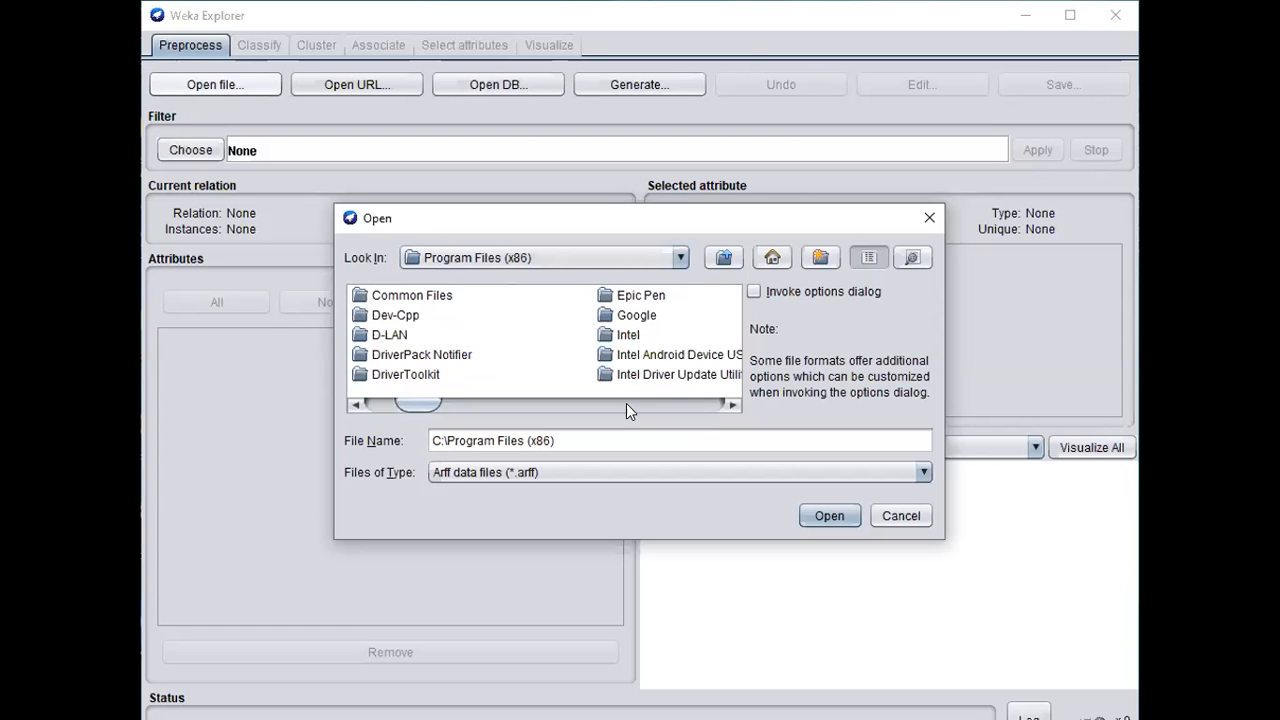
left_click(626, 403)
left_click(626, 403)
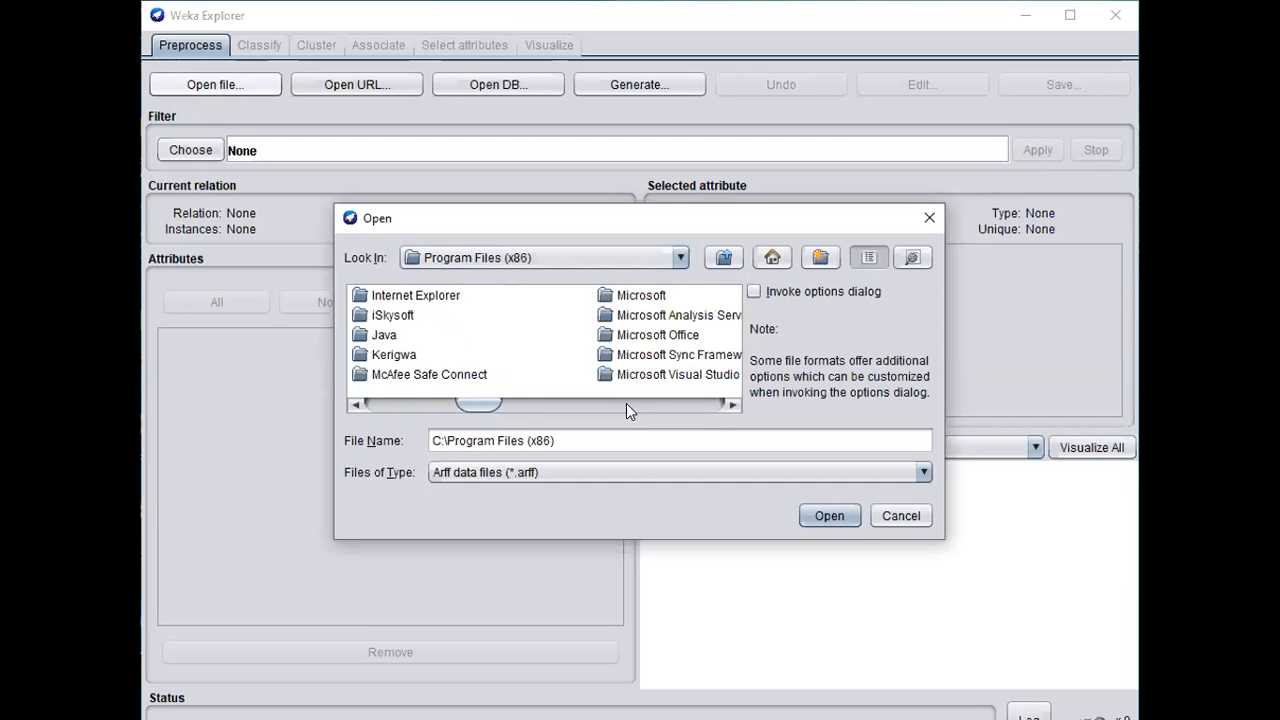
left_click(626, 403)
left_click(626, 403)
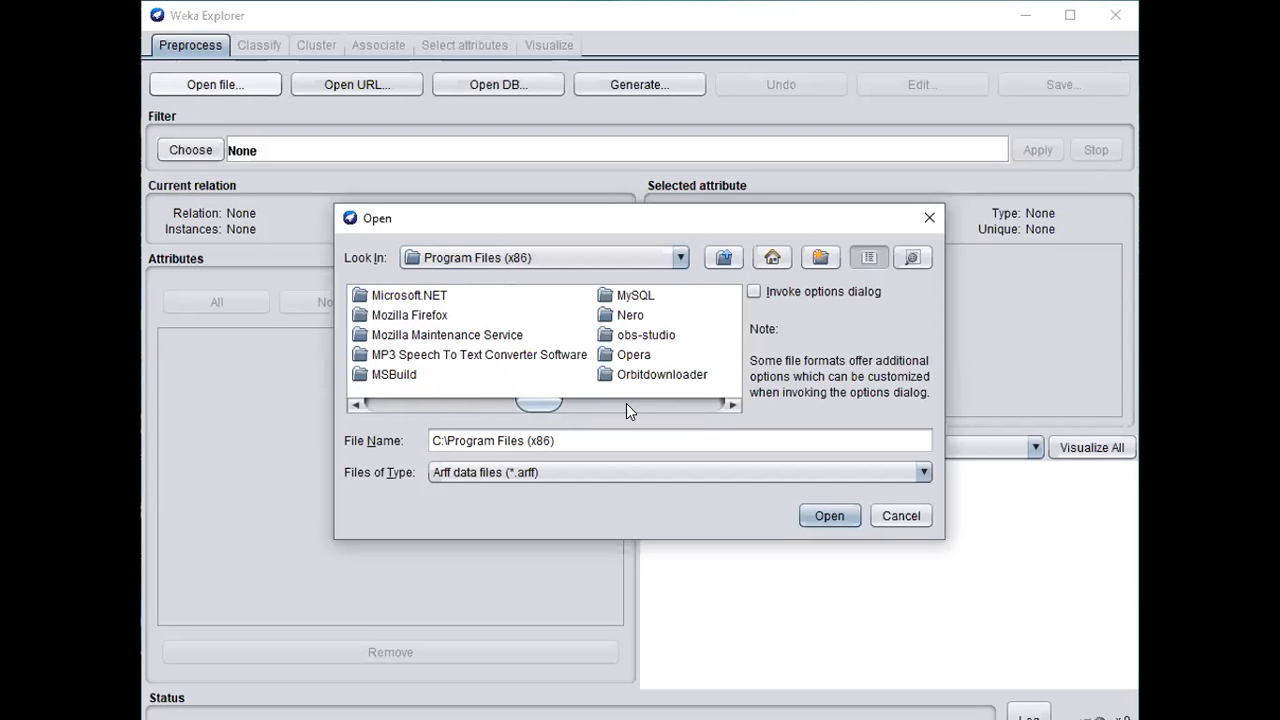
left_click(626, 403)
left_click(626, 403)
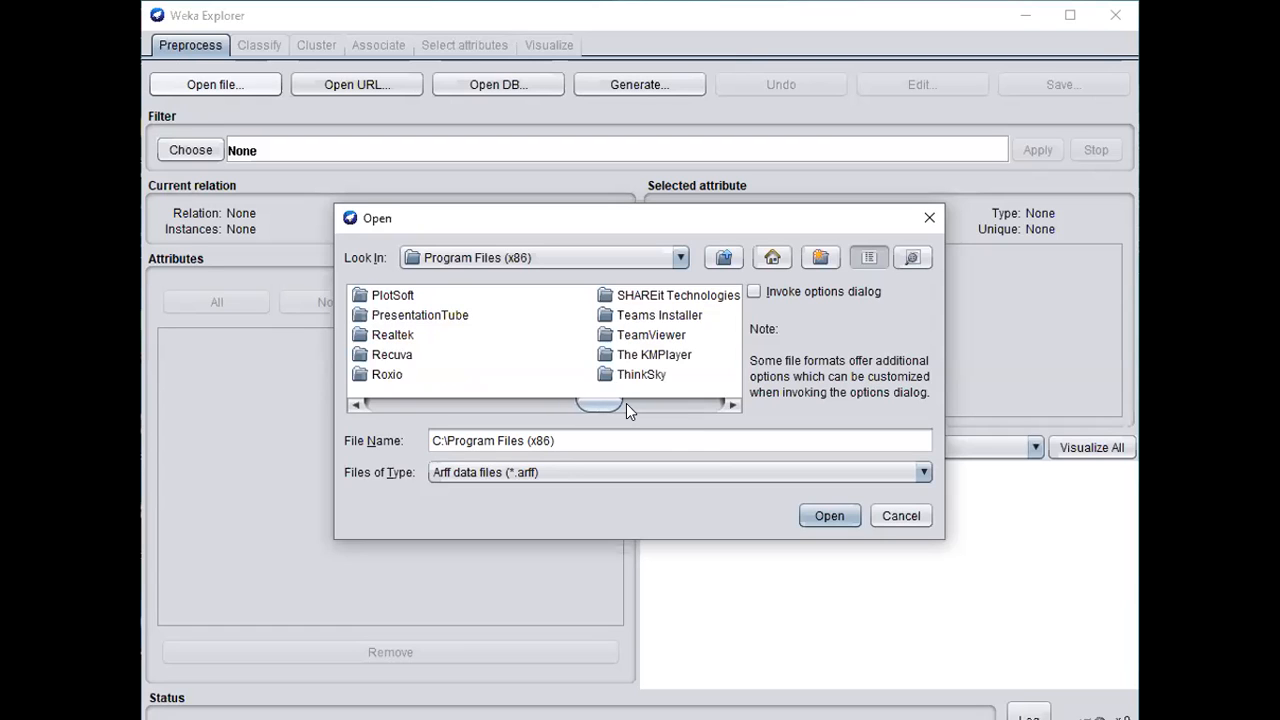
left_click(626, 403)
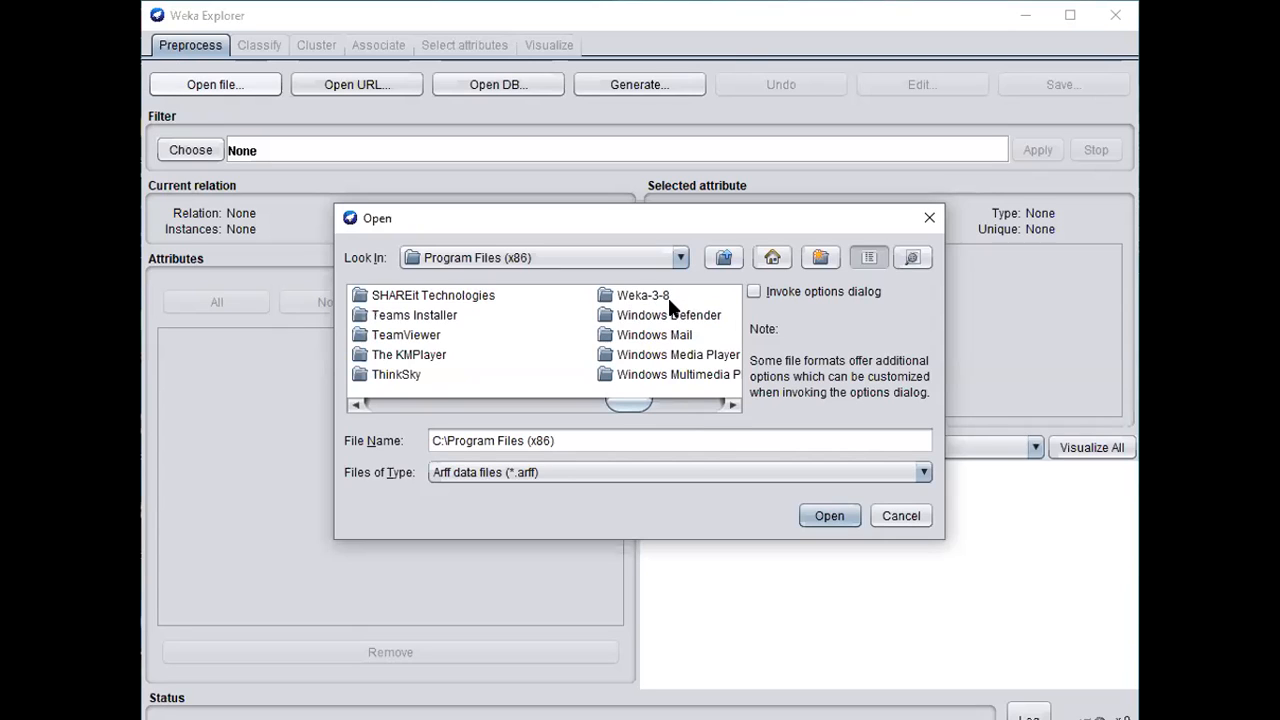
left_click(609, 297)
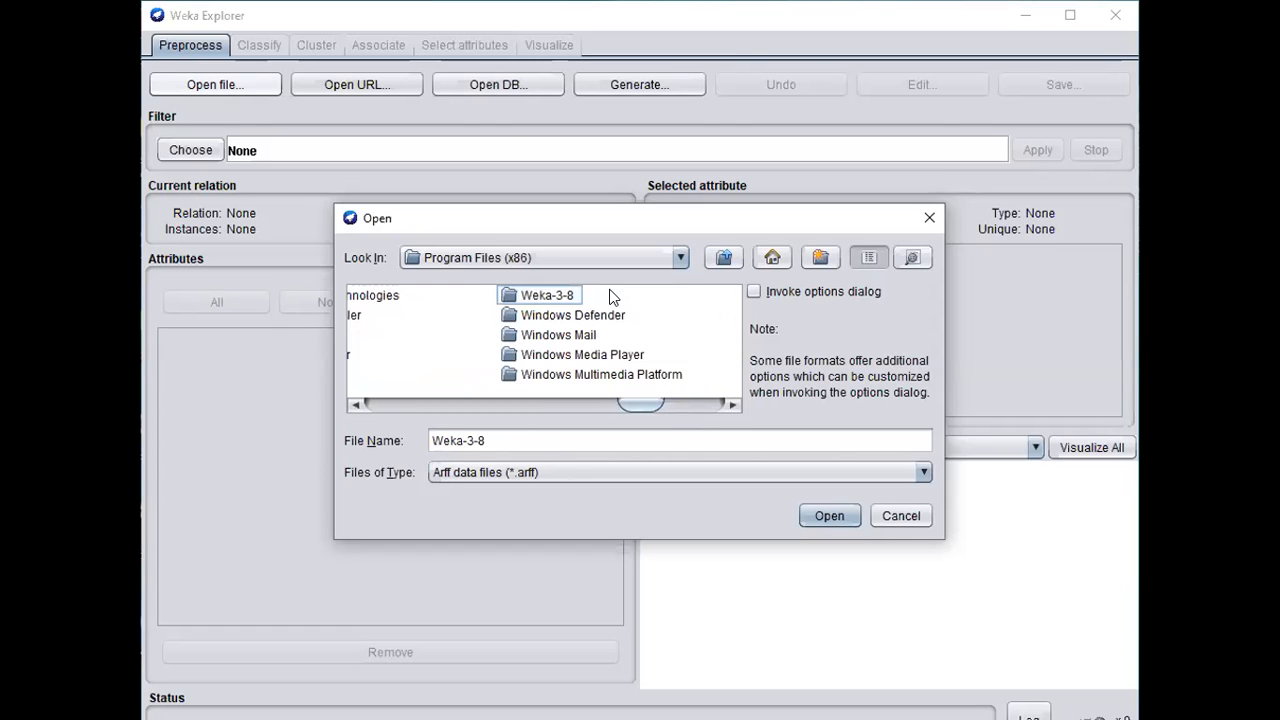
left_click(514, 298)
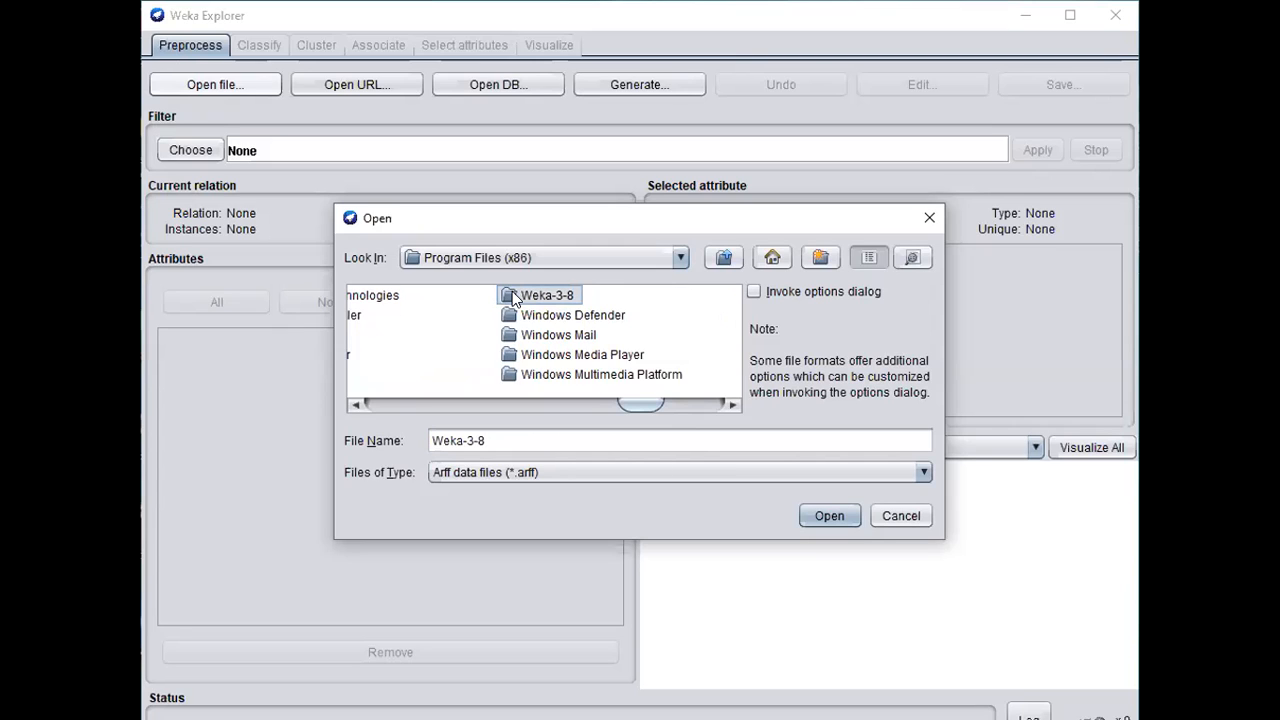
double_click(512, 296)
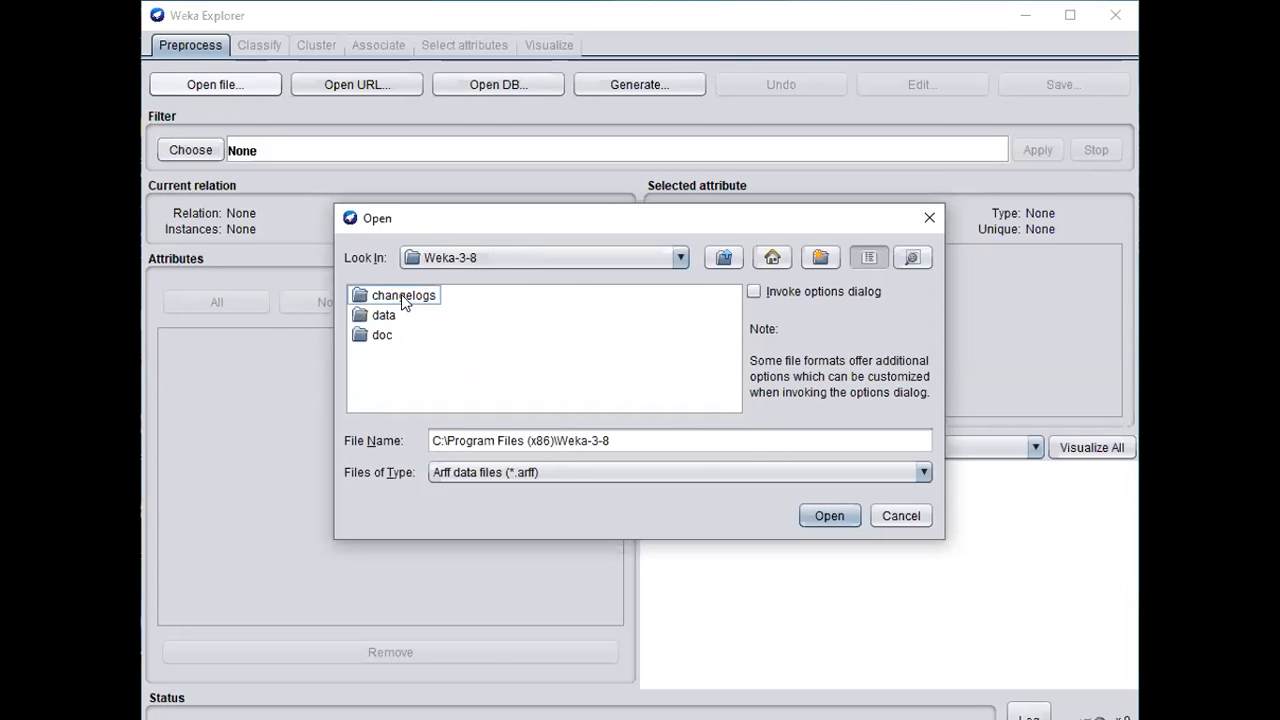
left_click(363, 317)
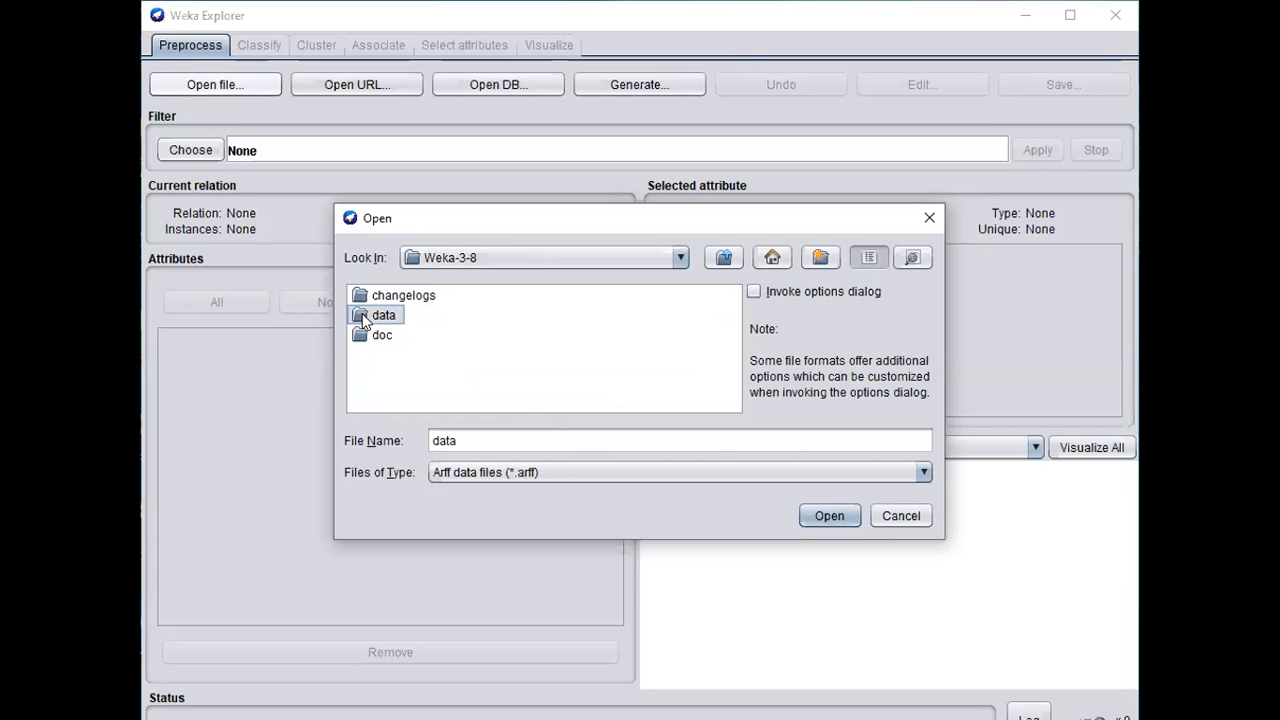
double_click(363, 317)
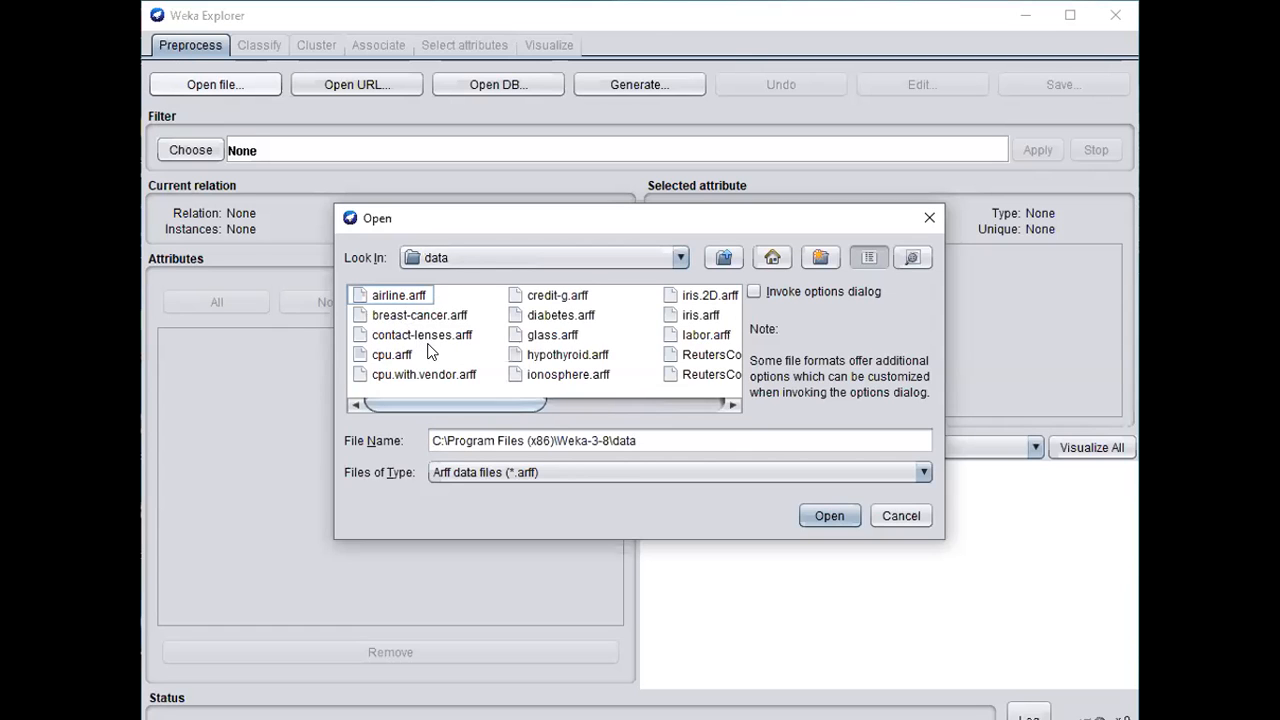
- Look through the sample ARFF files in the data folder and load credit-g.arff
left_click(566, 403)
left_click(701, 403)
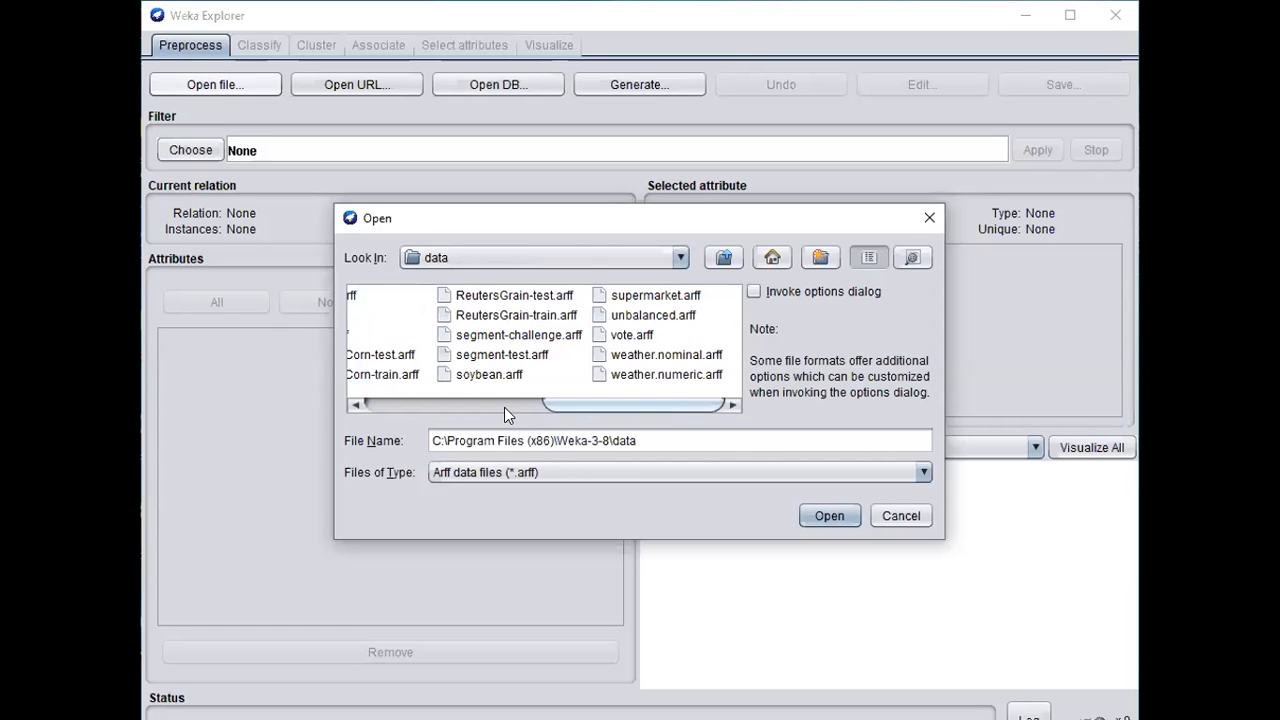
left_click(480, 401)
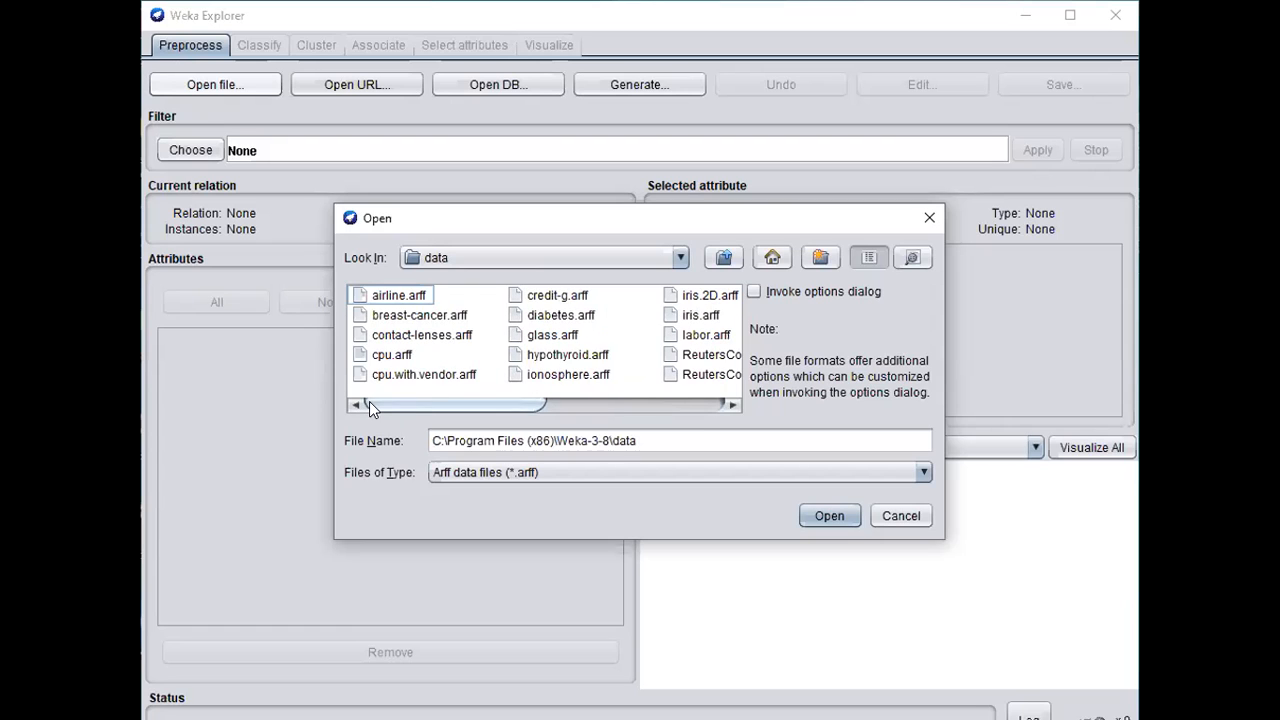
left_click(568, 403)
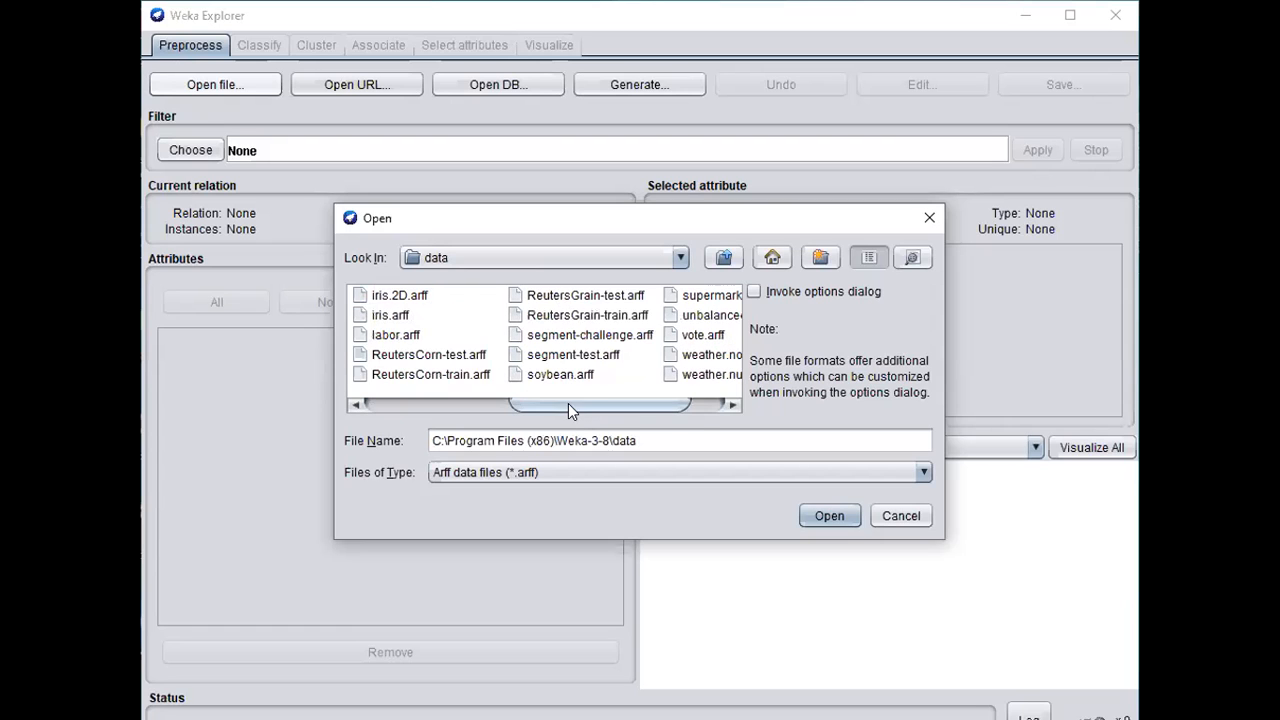
left_click(694, 404)
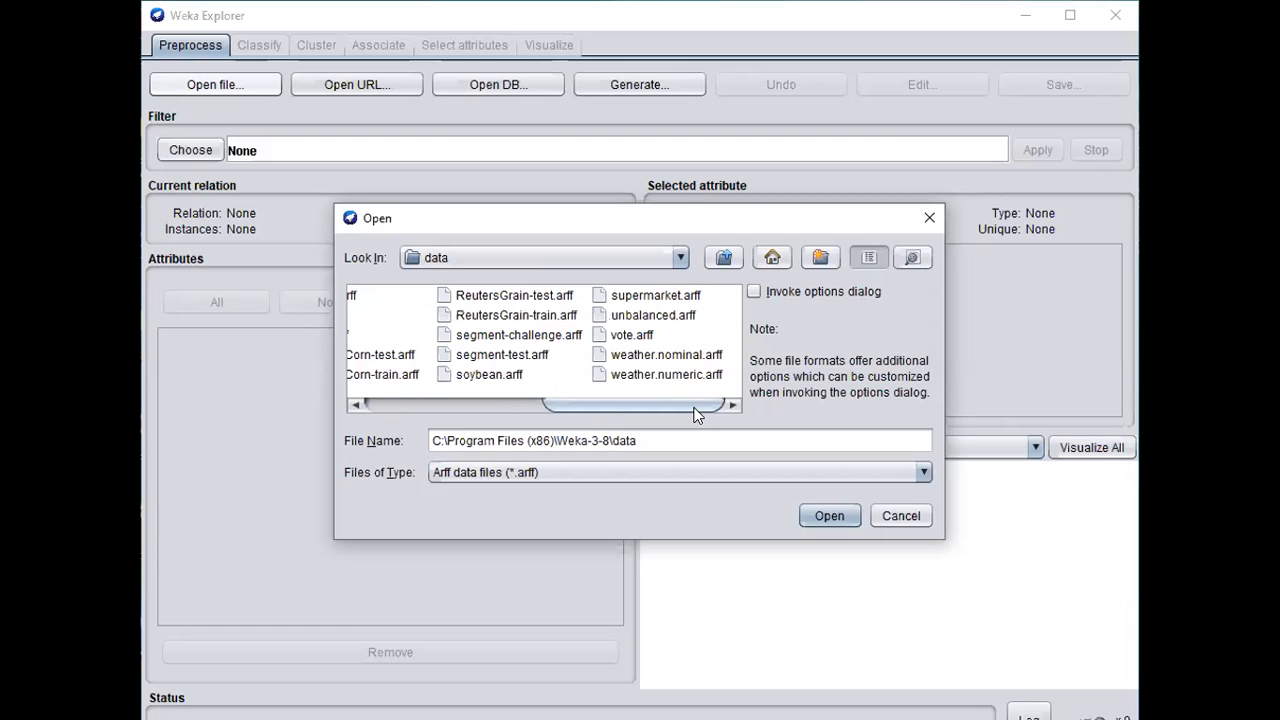
left_click(473, 403)
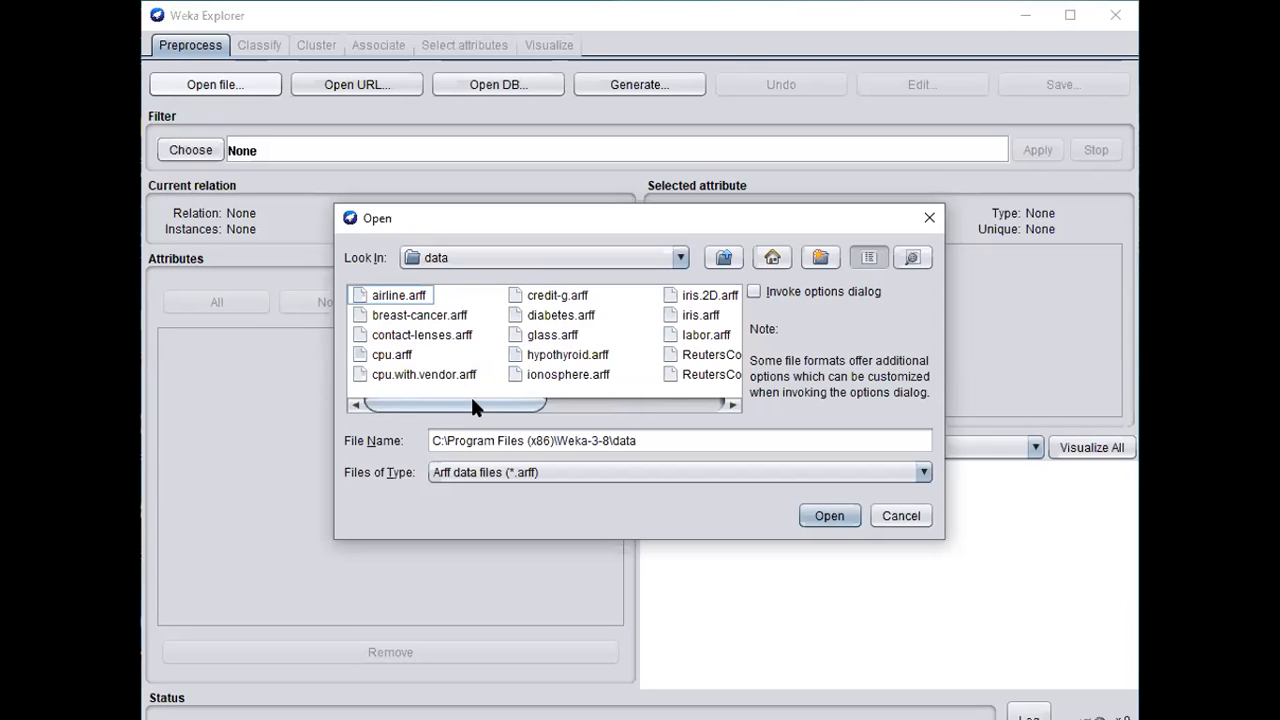
left_click(419, 303)
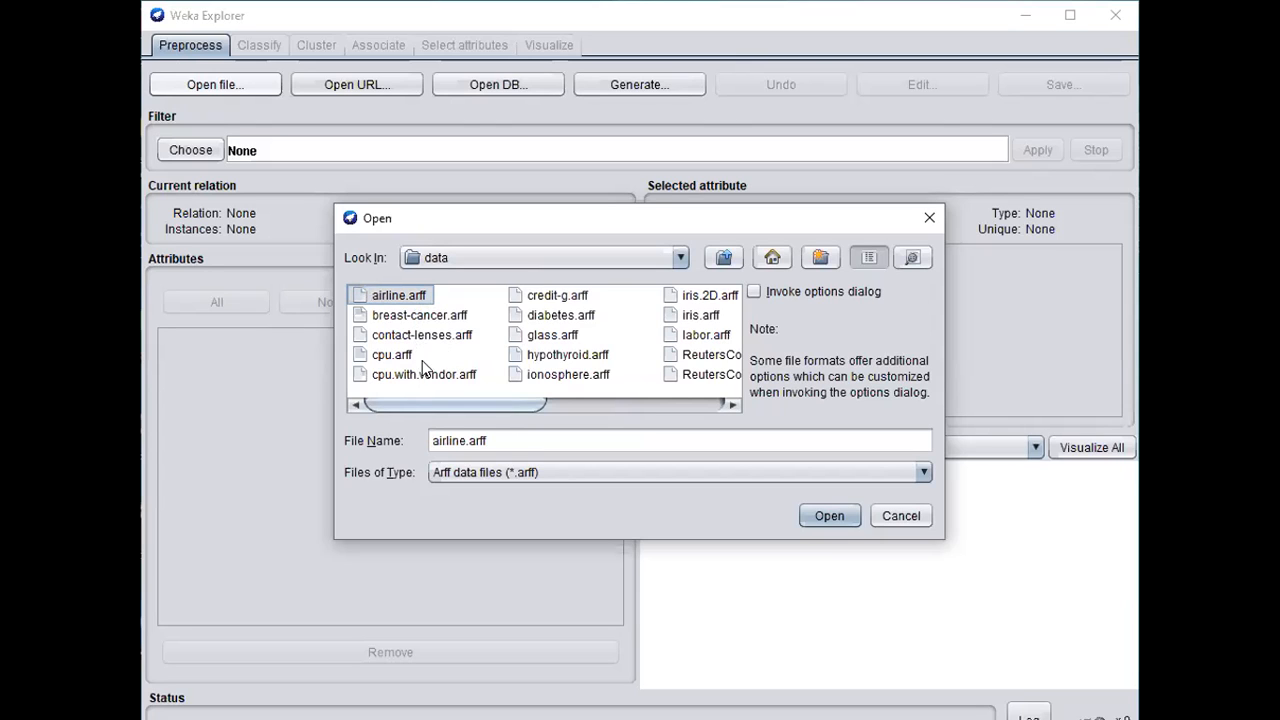
left_click(521, 298)
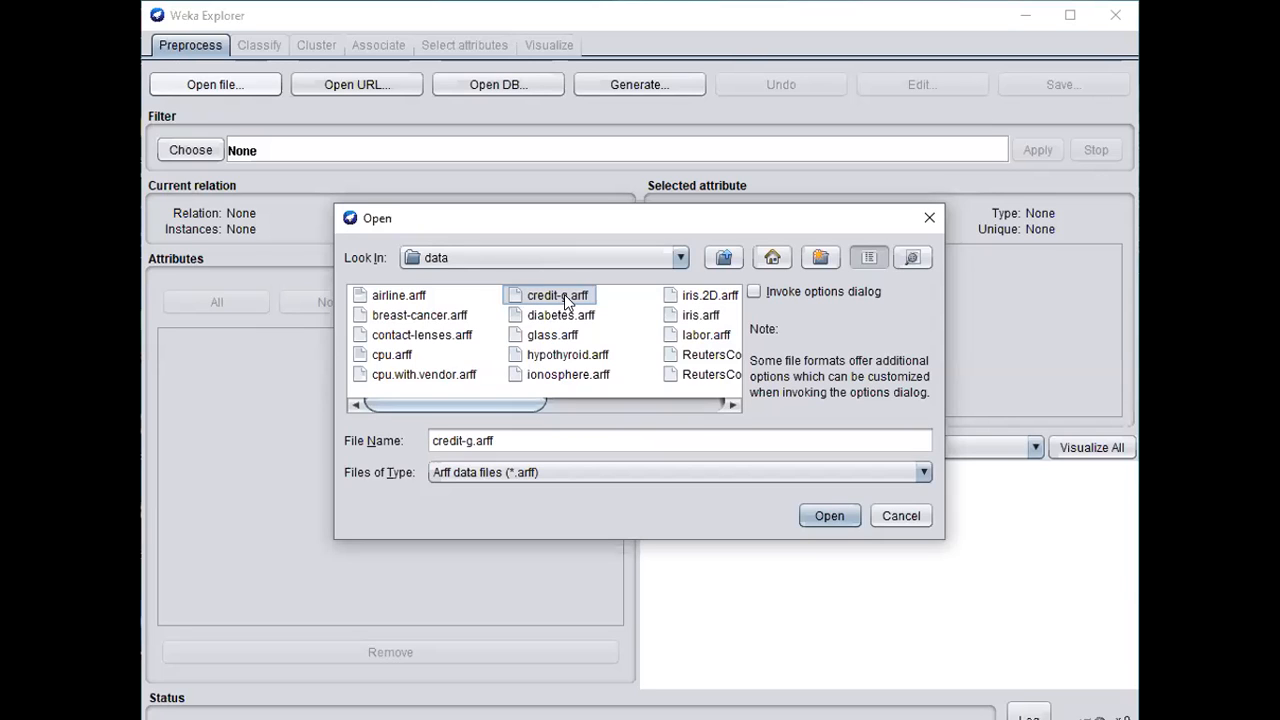
left_click(829, 516)
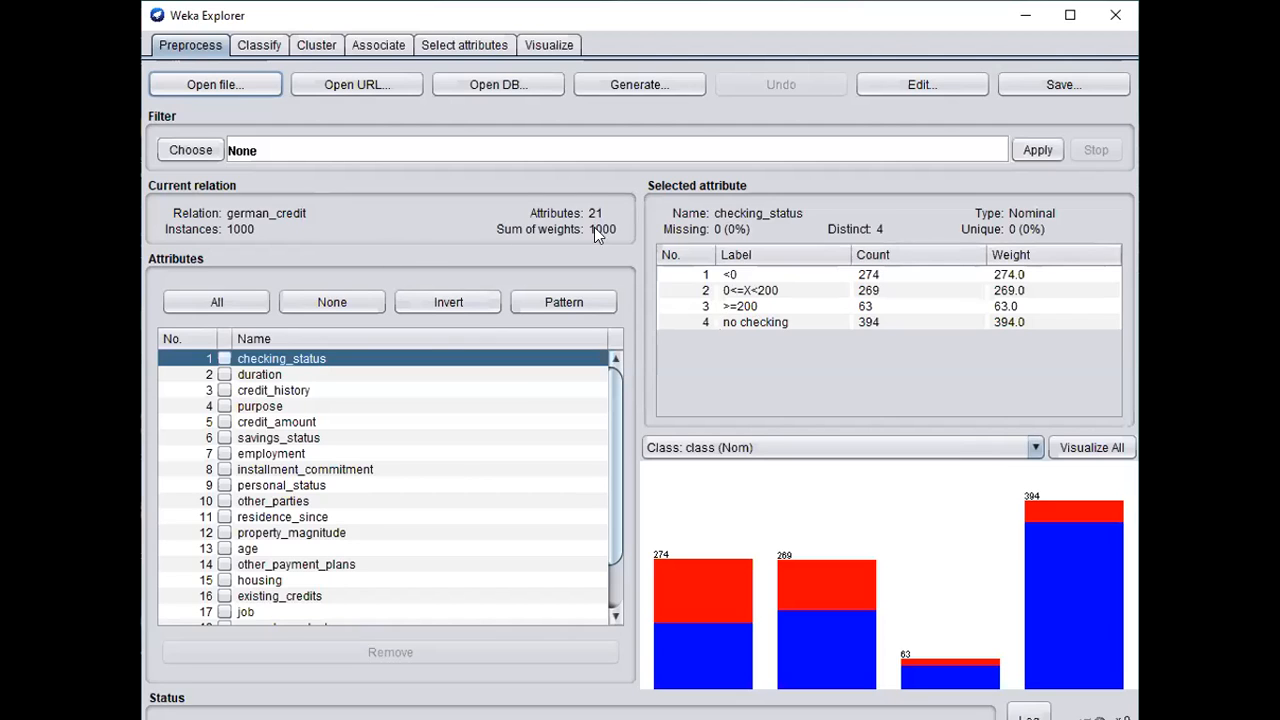
- Examine the supervised and unsupervised filter categories in the filter chooser, and close it without choosing a filter
left_click(199, 156)
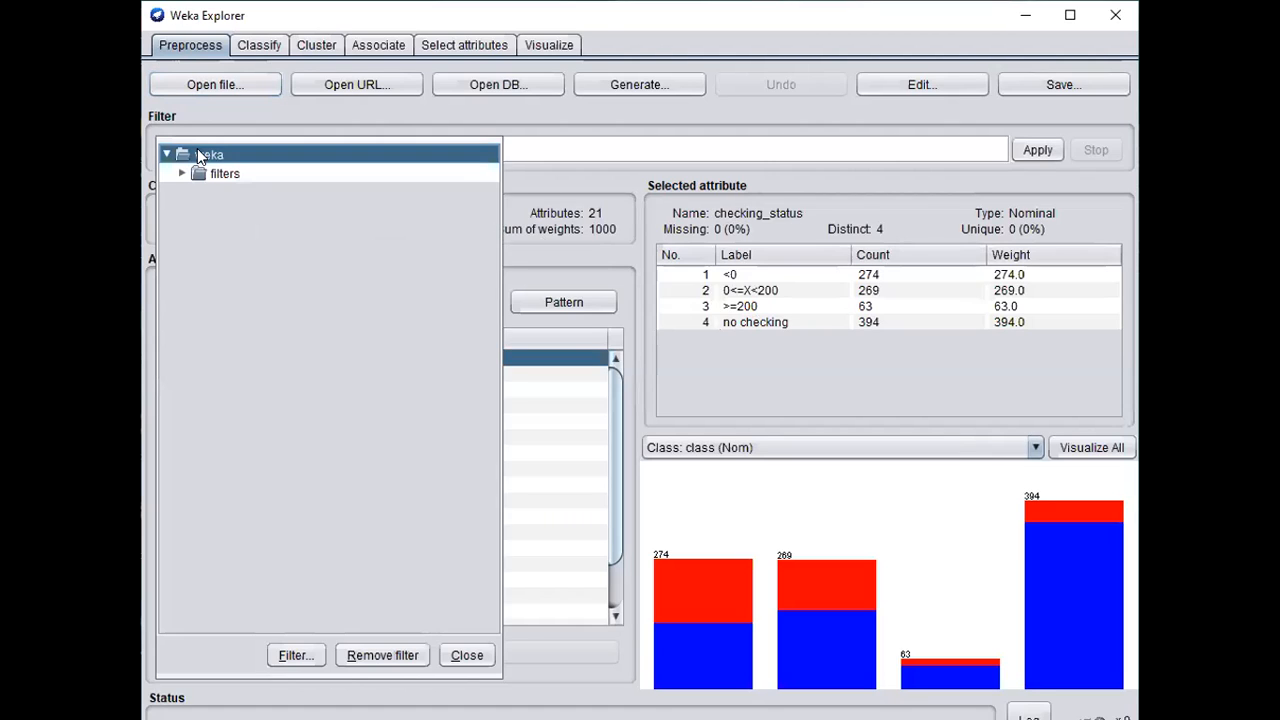
left_click(183, 175)
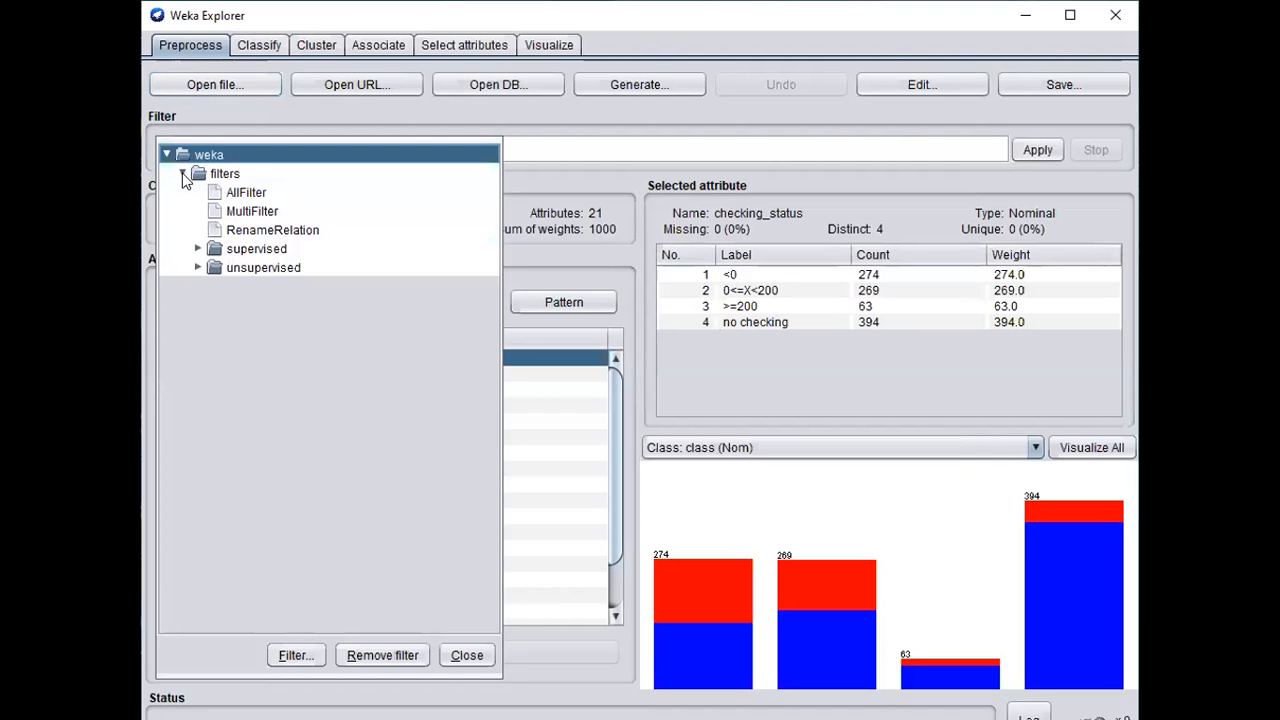
left_click(199, 249)
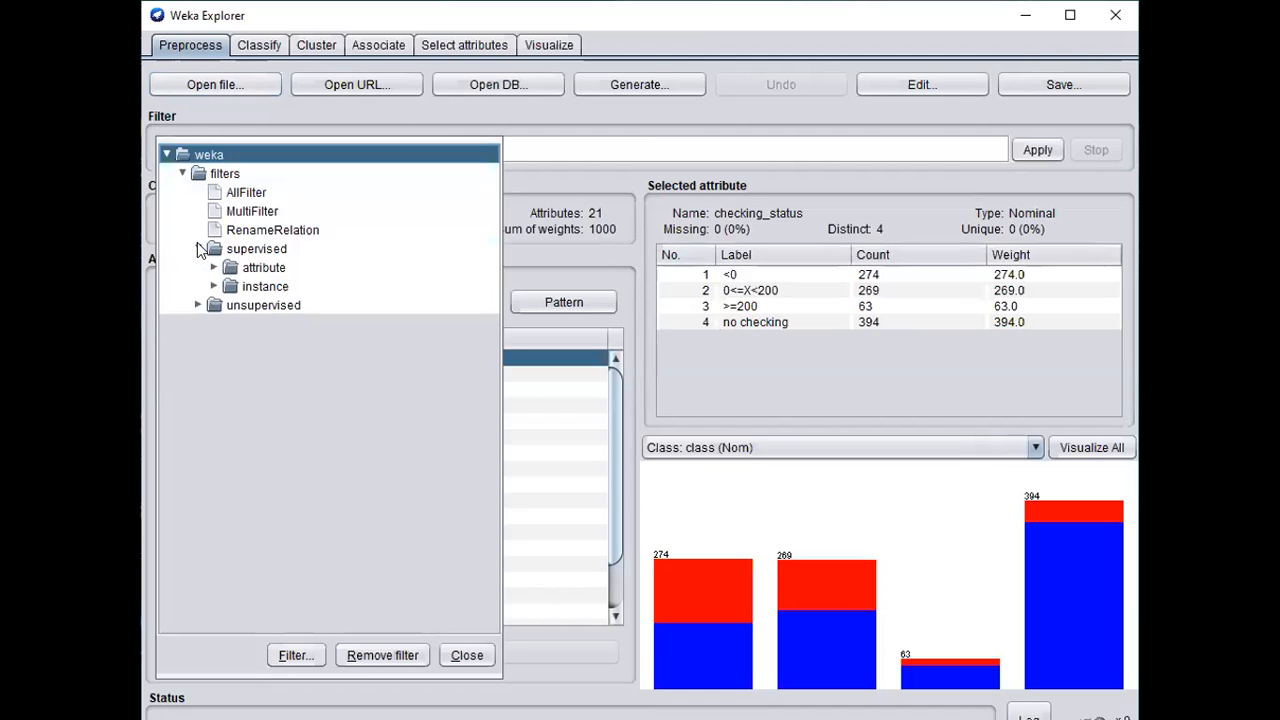
left_click(200, 304)
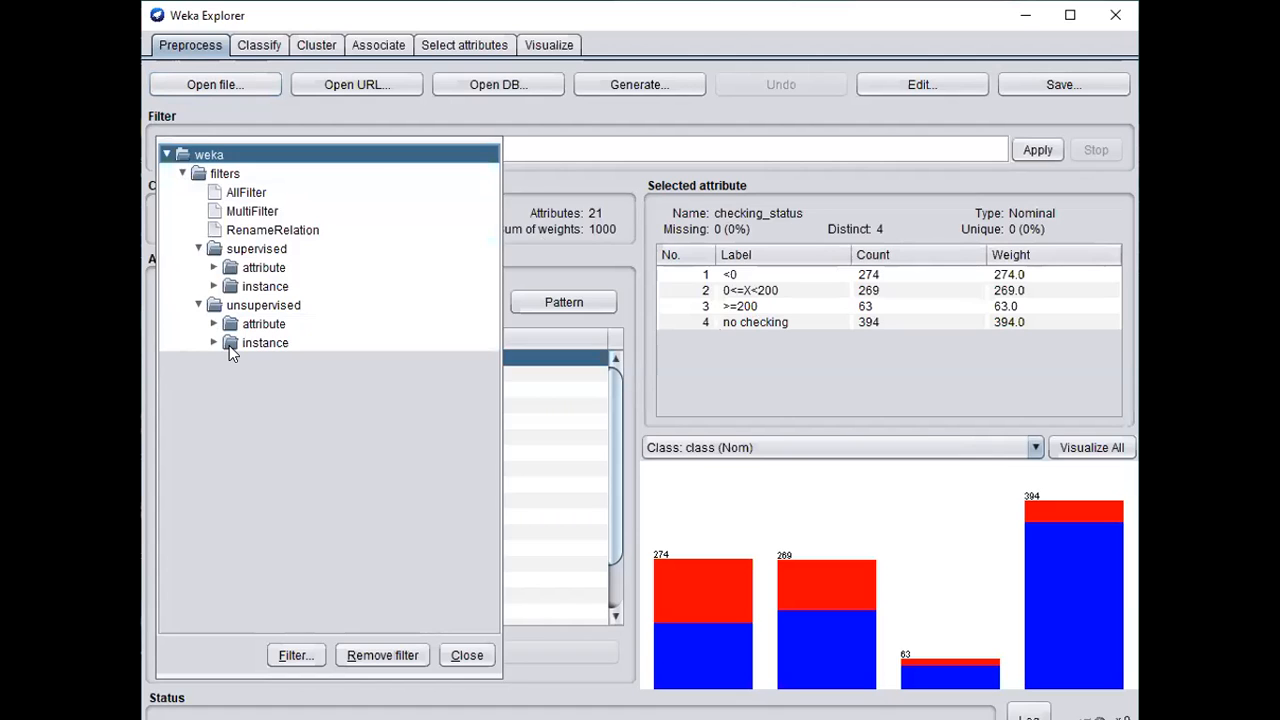
left_click(167, 154)
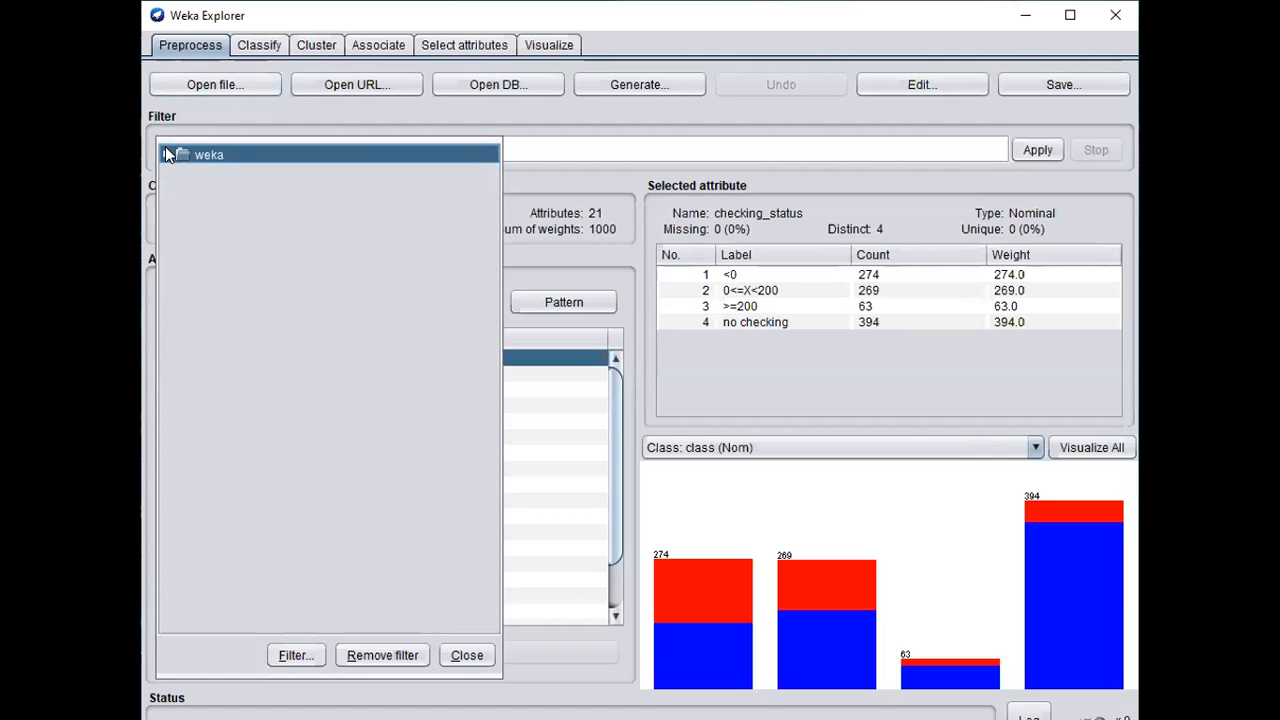
left_click(167, 154)
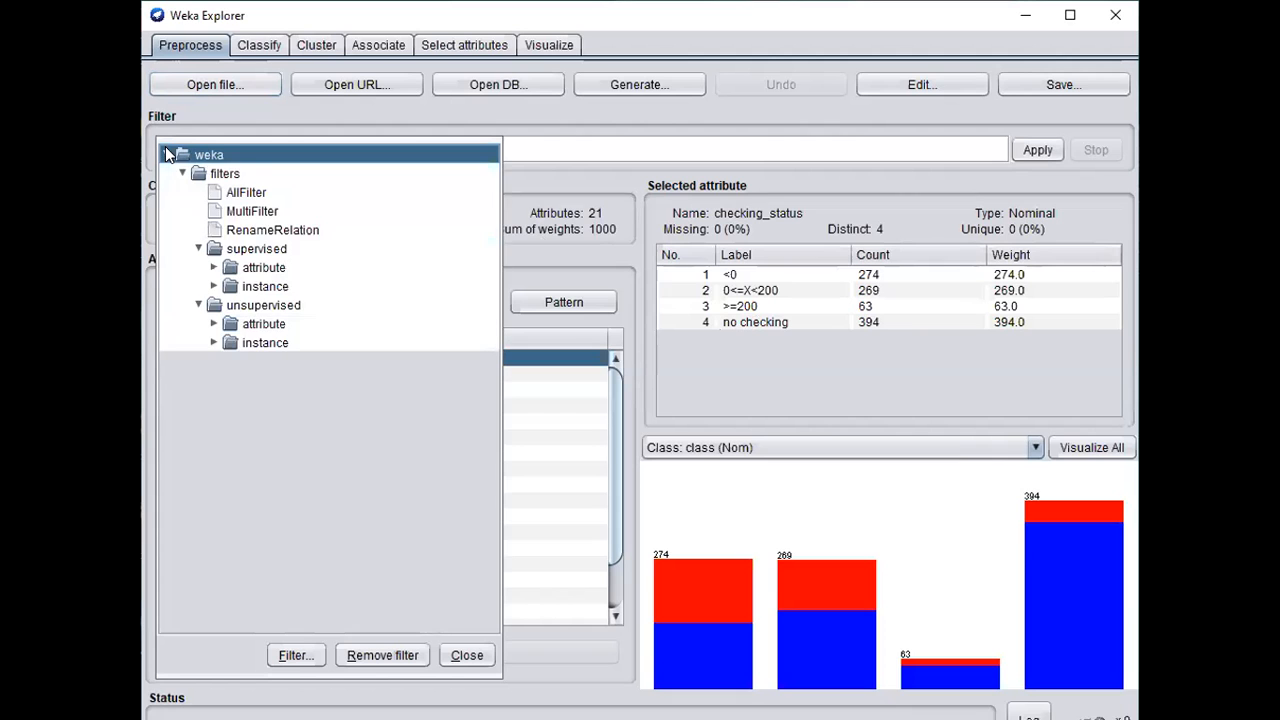
left_click(465, 655)
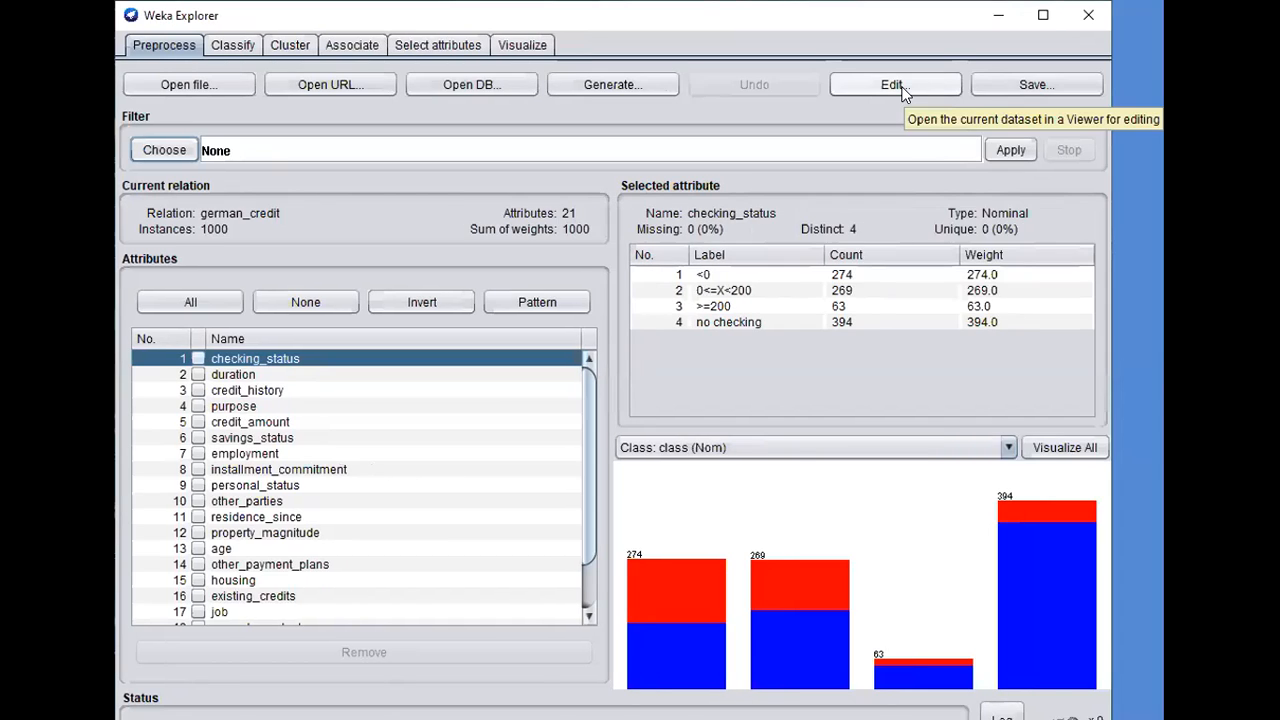
- Open the loaded dataset in the Viewer and look through the attribute list down to the class attribute
left_click(902, 87)
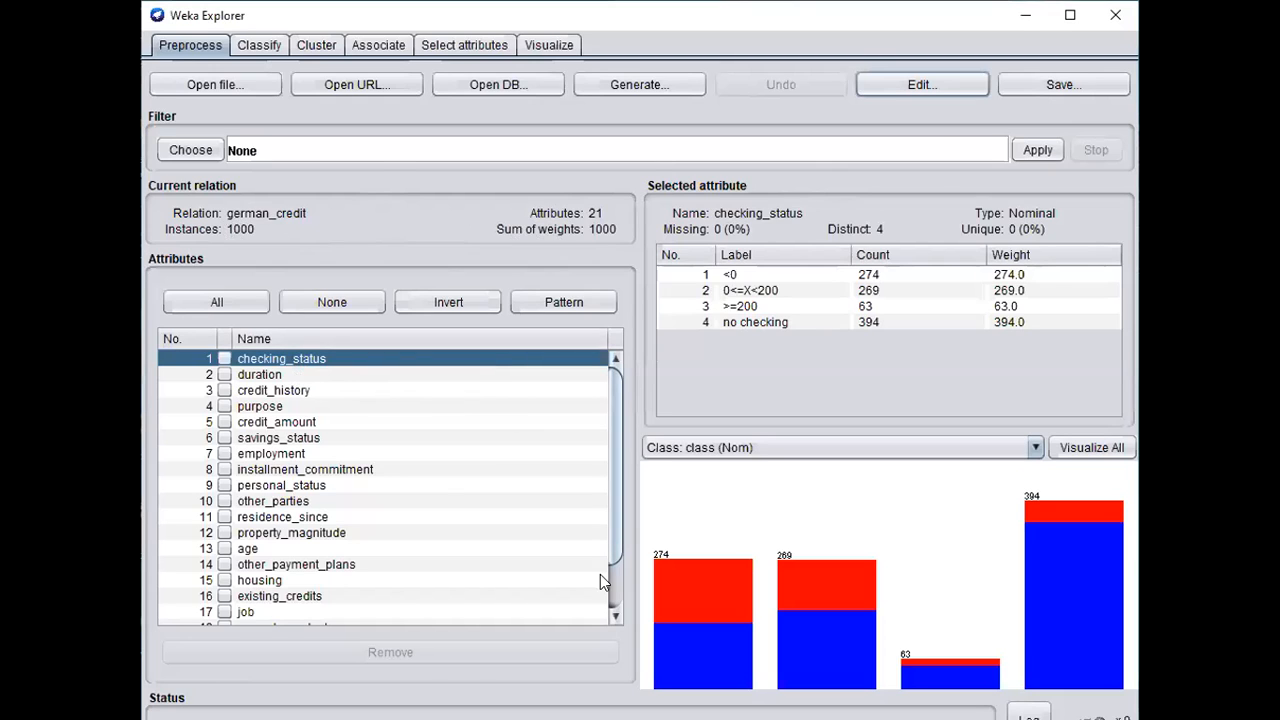
left_click(617, 595)
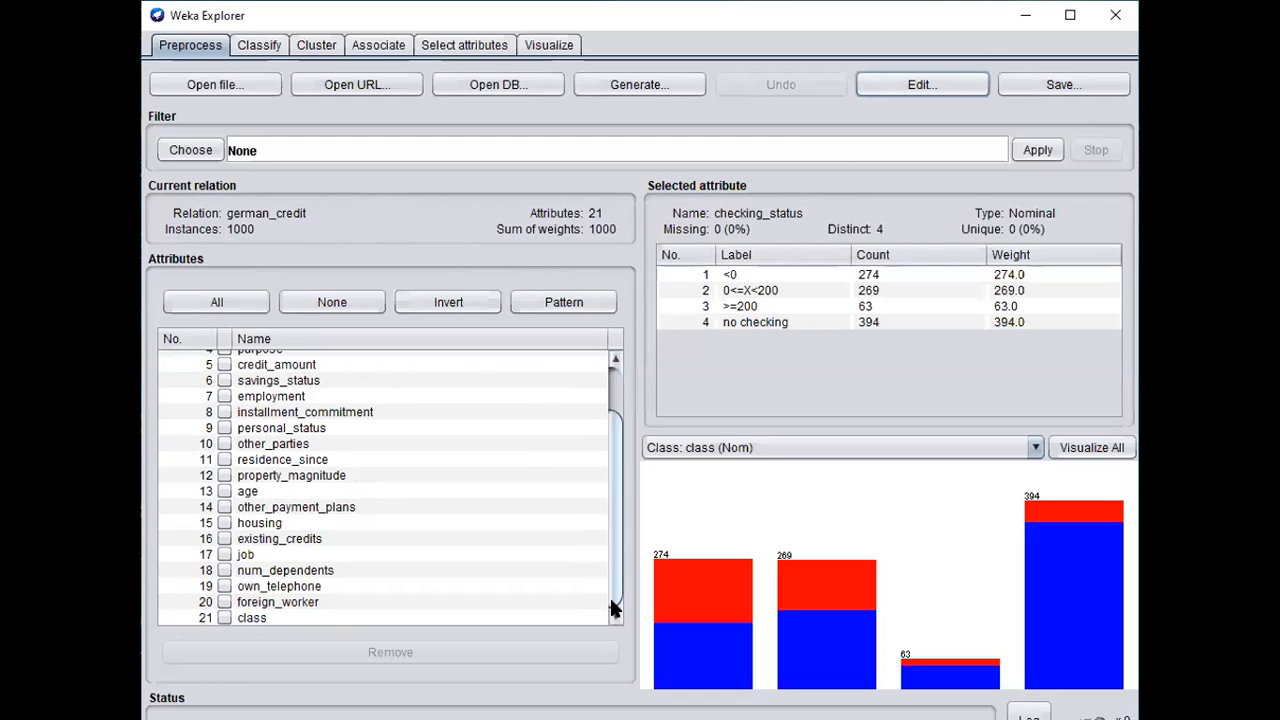
- Examine the statistics and class distribution charts of the checking_status, duration and credit_history attributes
left_click(620, 387)
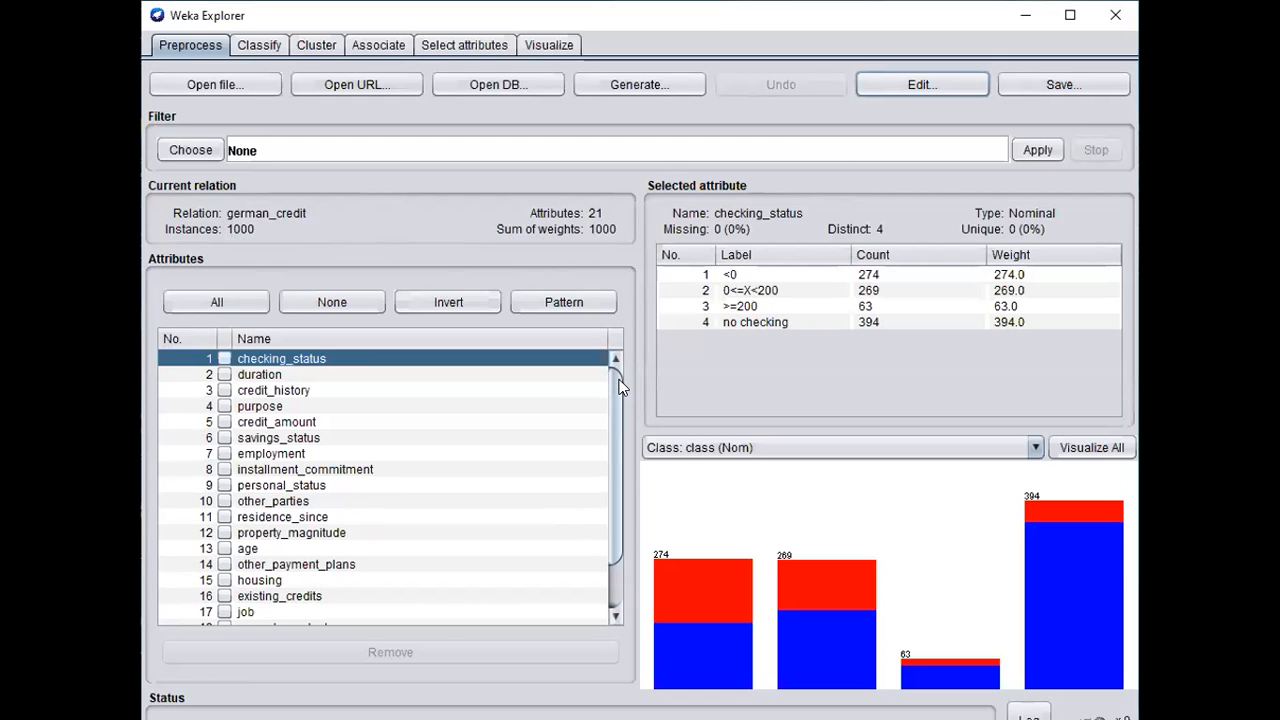
left_click(320, 362)
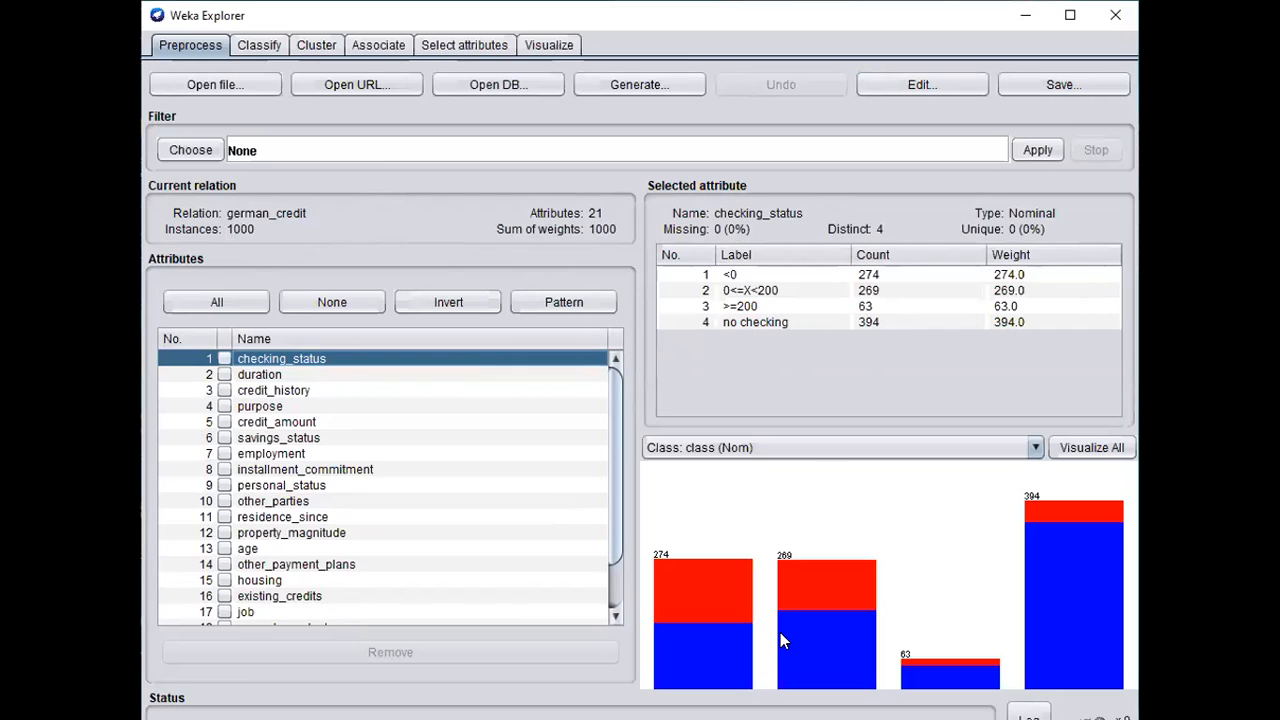
mouse_move(780, 633)
left_click(268, 376)
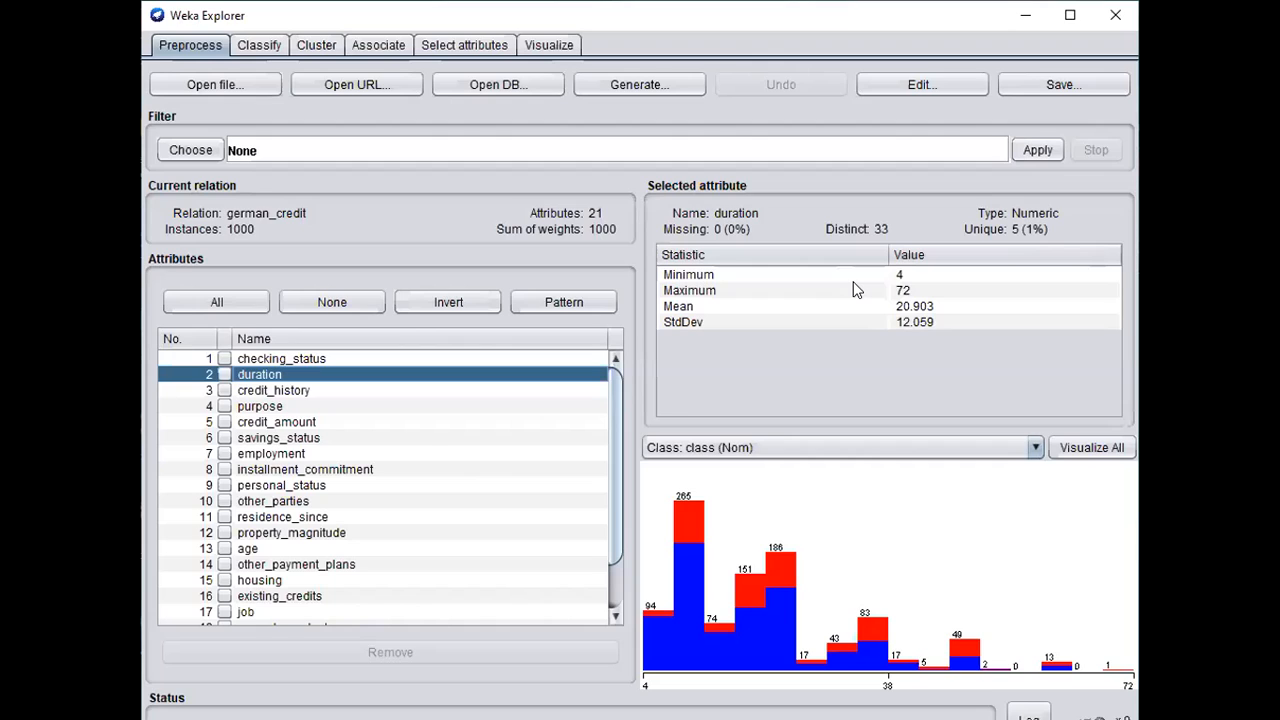
left_click(305, 391)
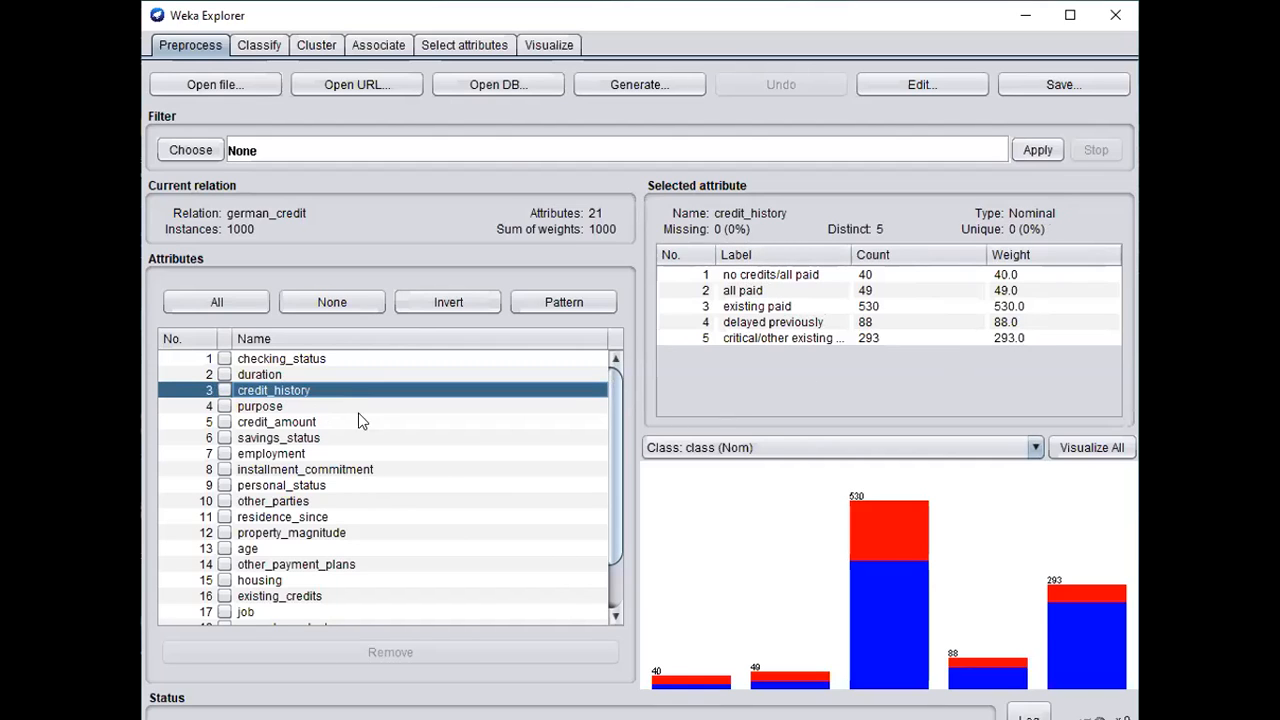
- Go through the attributes from purpose to other_parties one by one, viewing each one's summary and chart
left_click(270, 406)
left_click(271, 424)
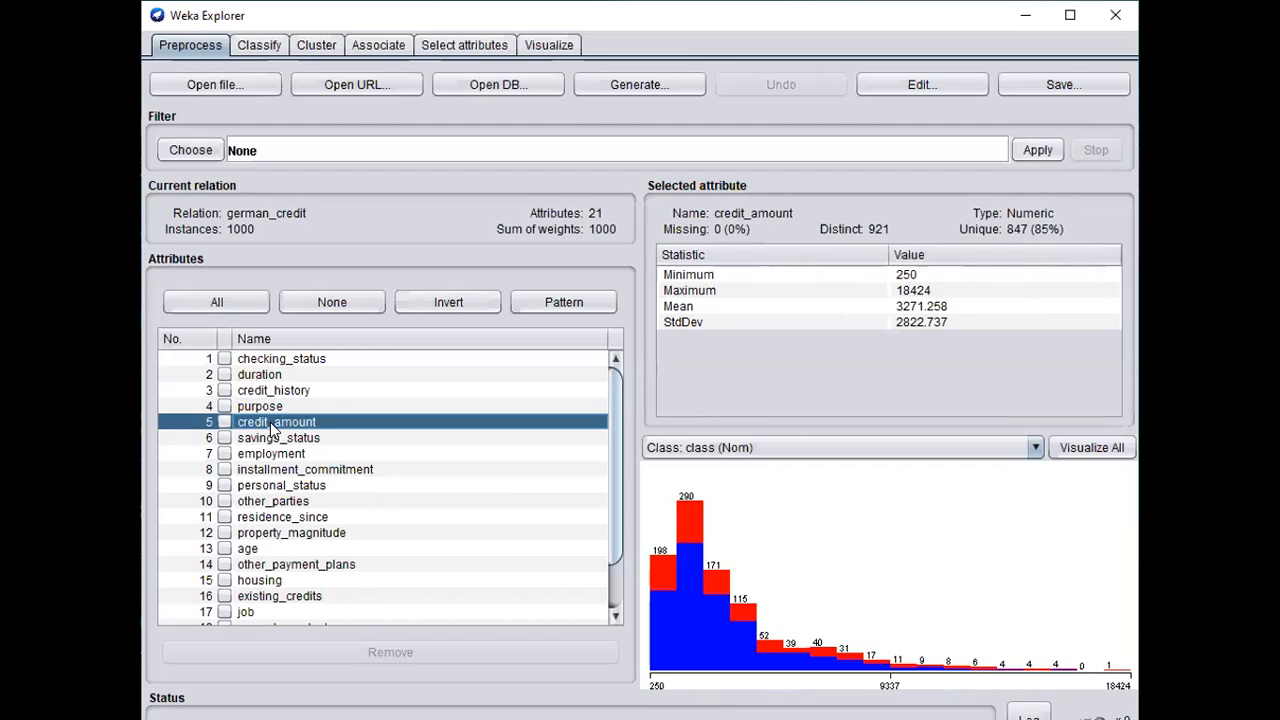
left_click(272, 439)
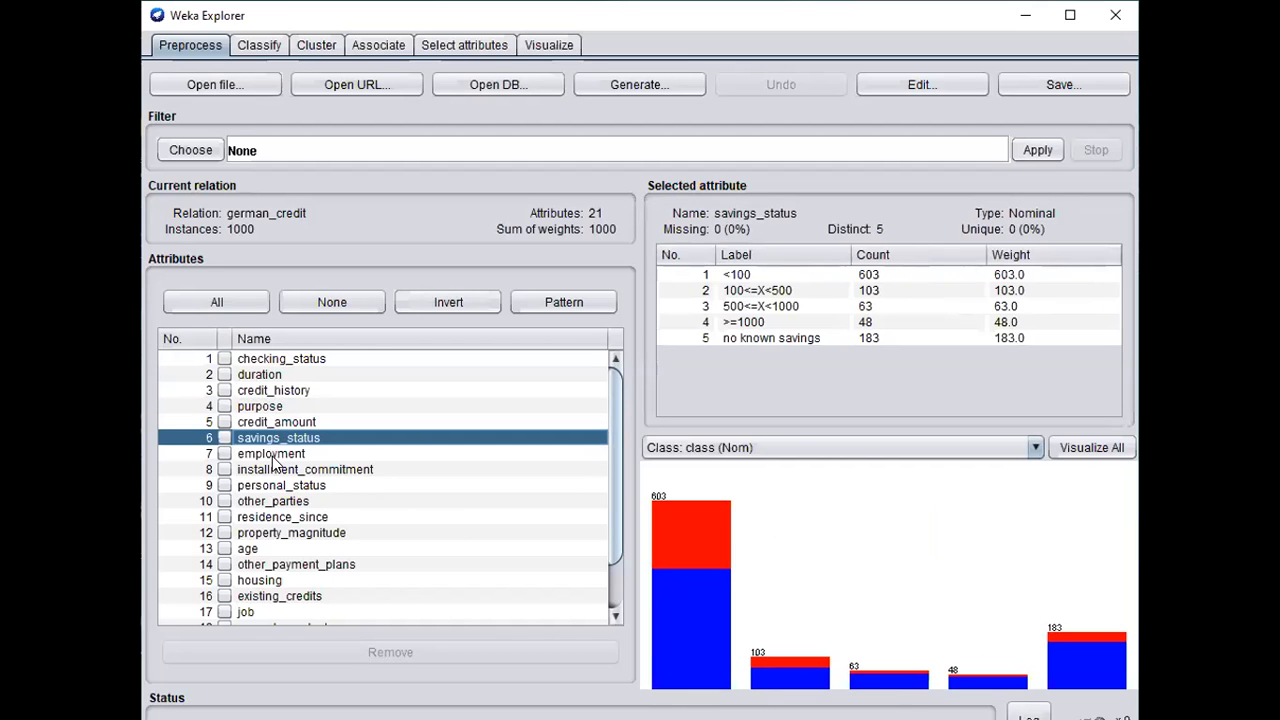
left_click(273, 456)
left_click(277, 472)
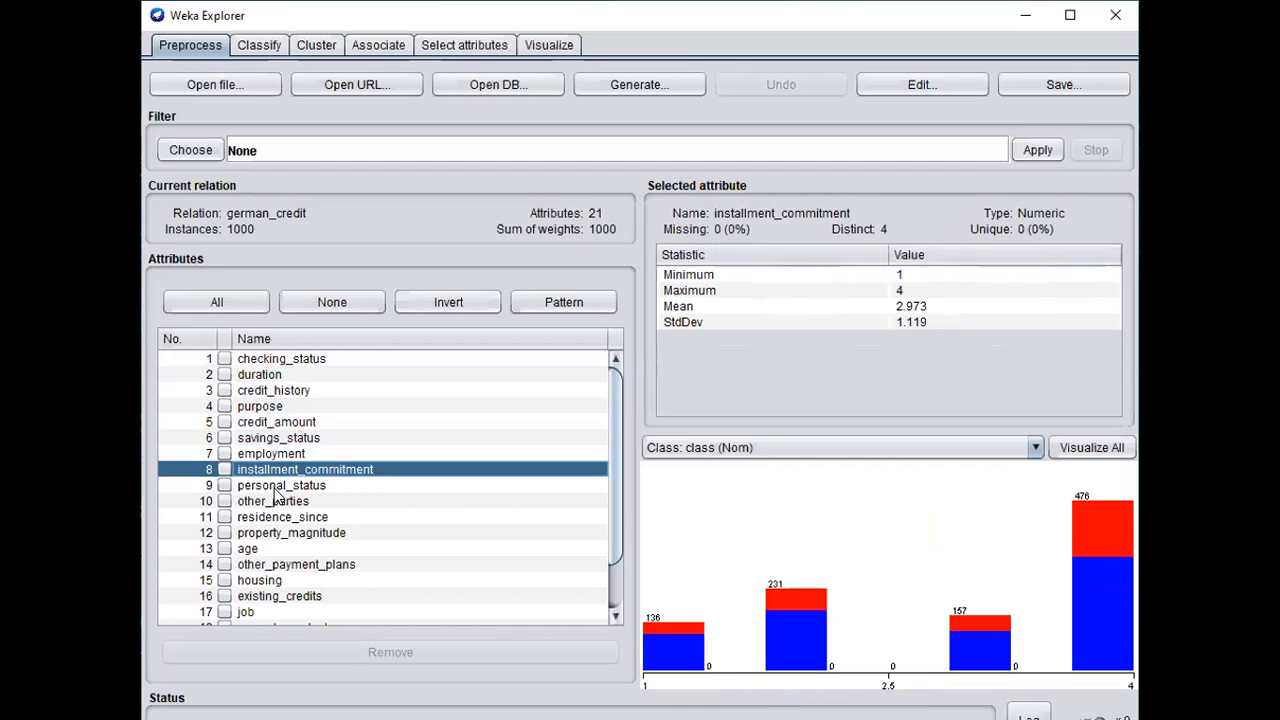
left_click(278, 487)
left_click(278, 502)
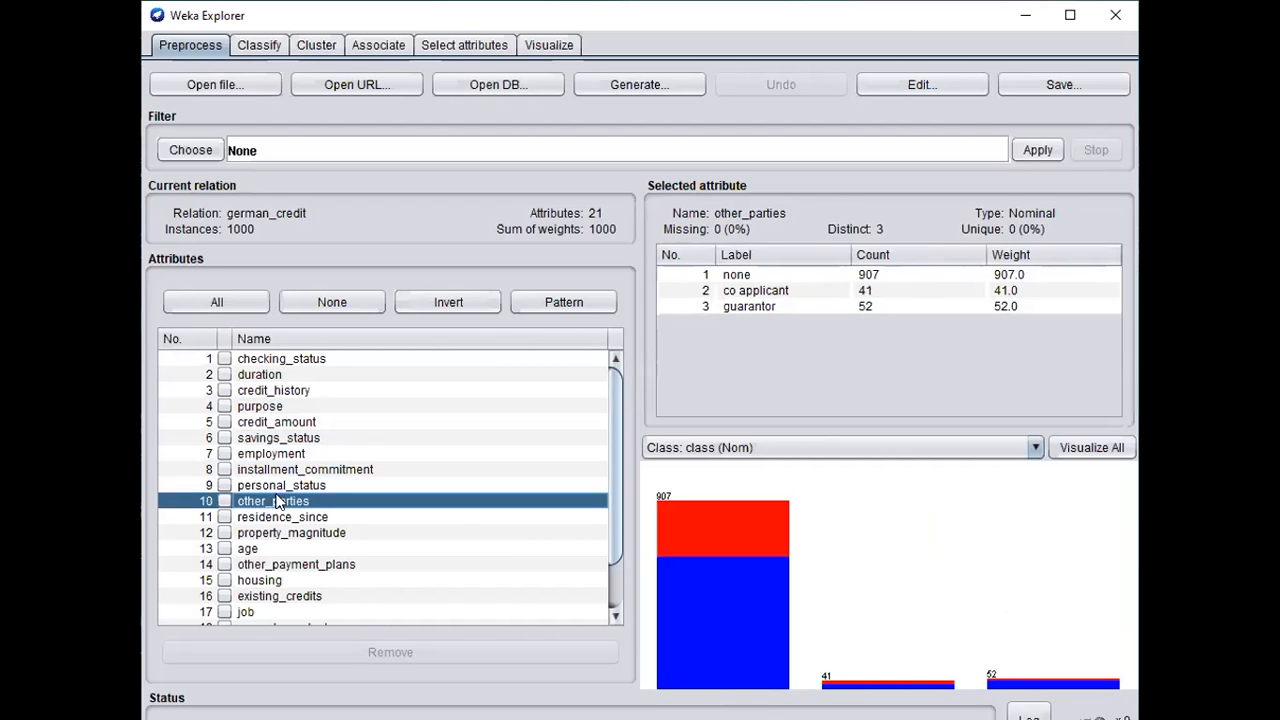
- Look through the whole attribute list down to class, and return to the summary of checking_status
left_click(613, 587)
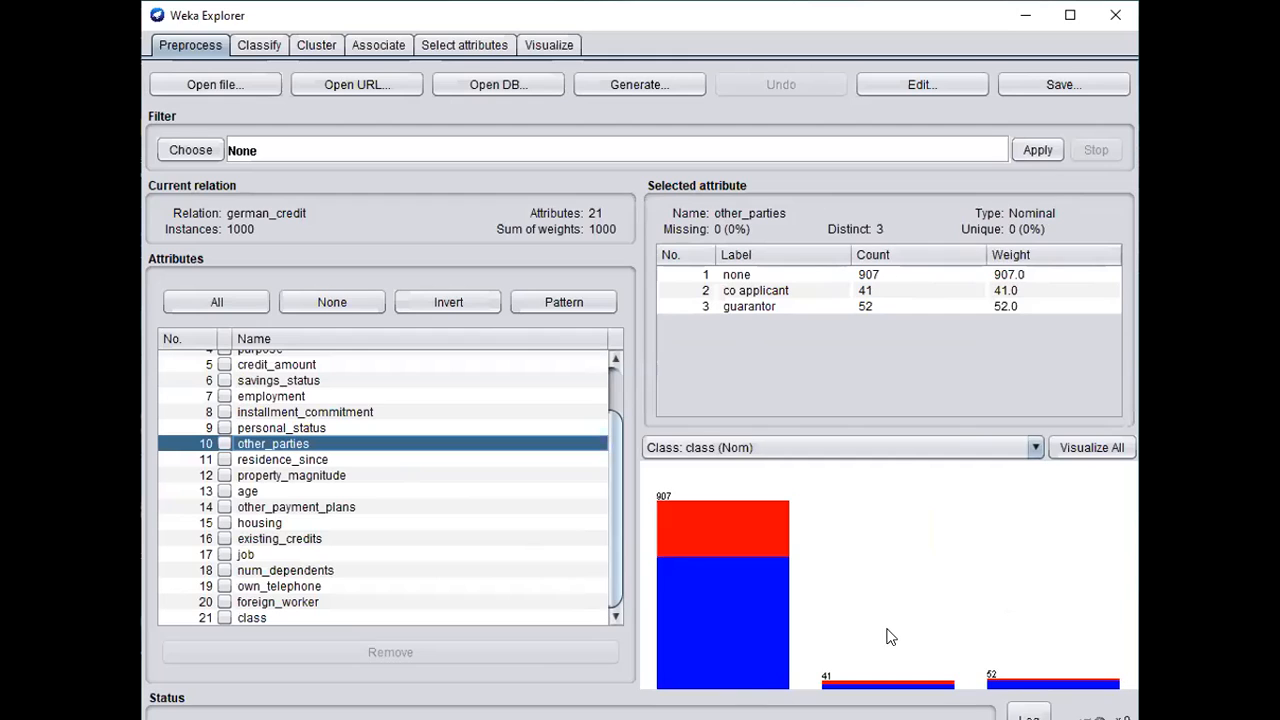
left_click(611, 390)
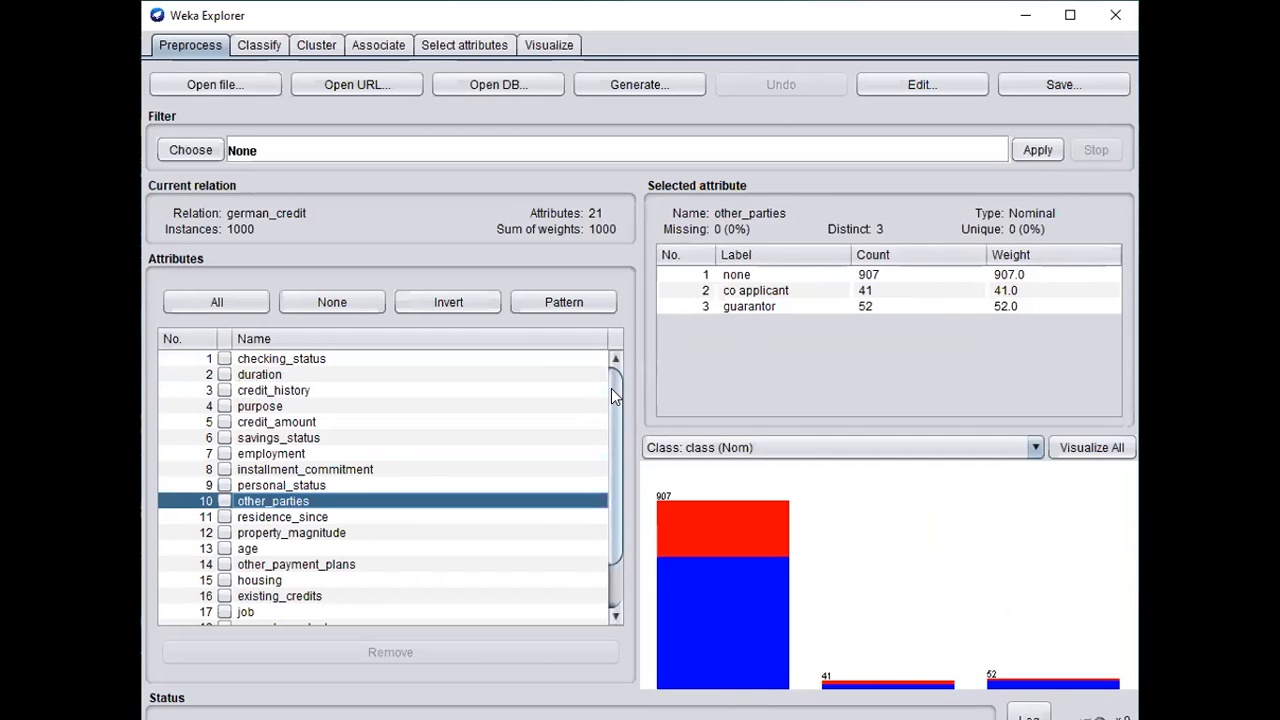
left_click(611, 568)
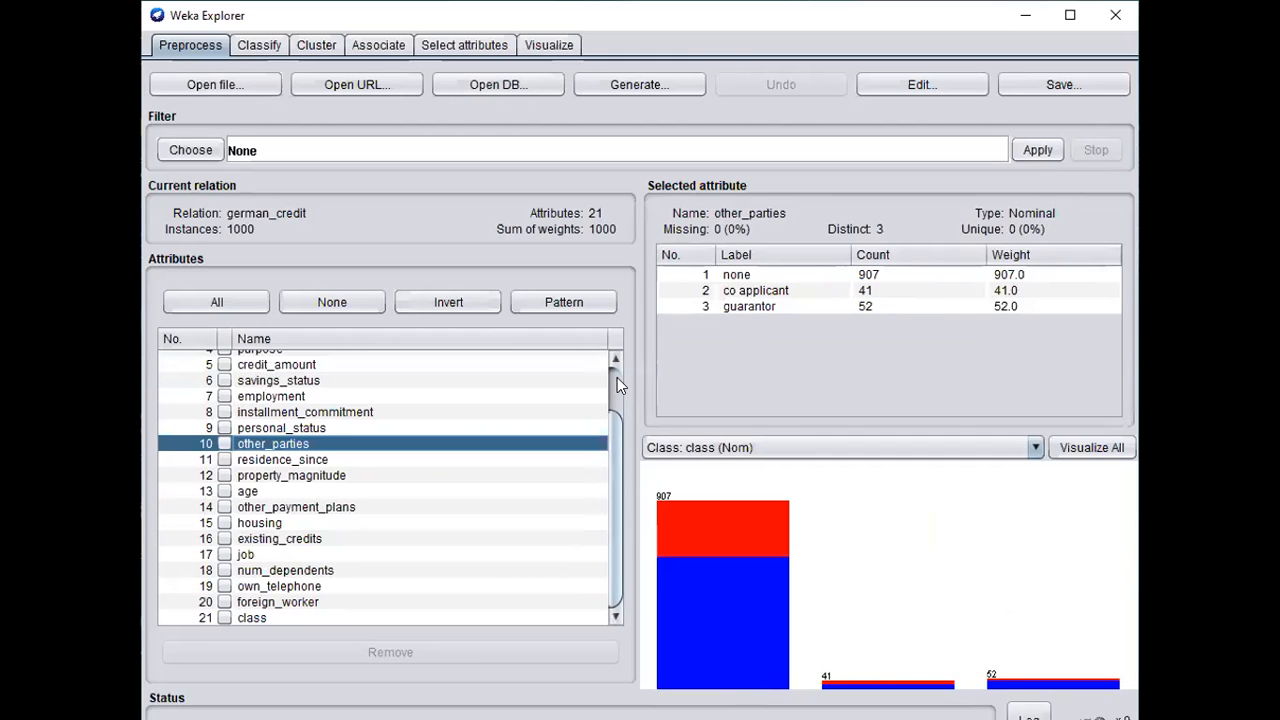
left_click(617, 377)
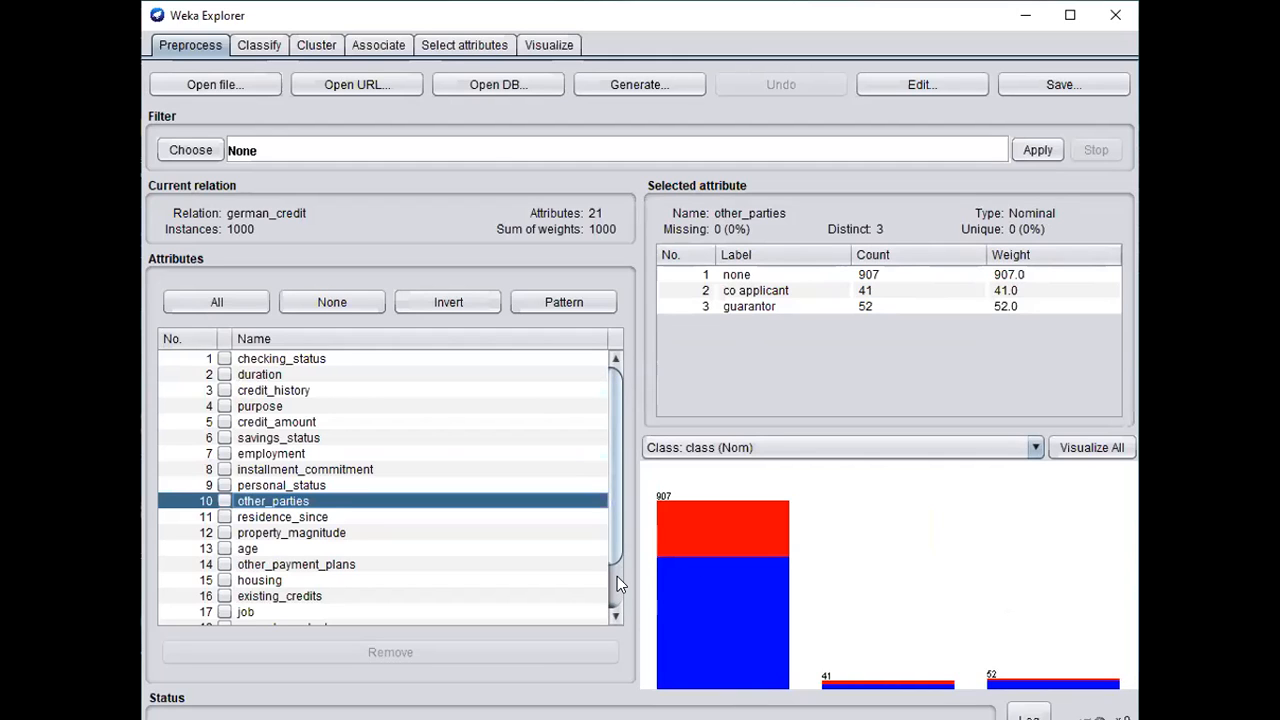
left_click(617, 576)
left_click(615, 374)
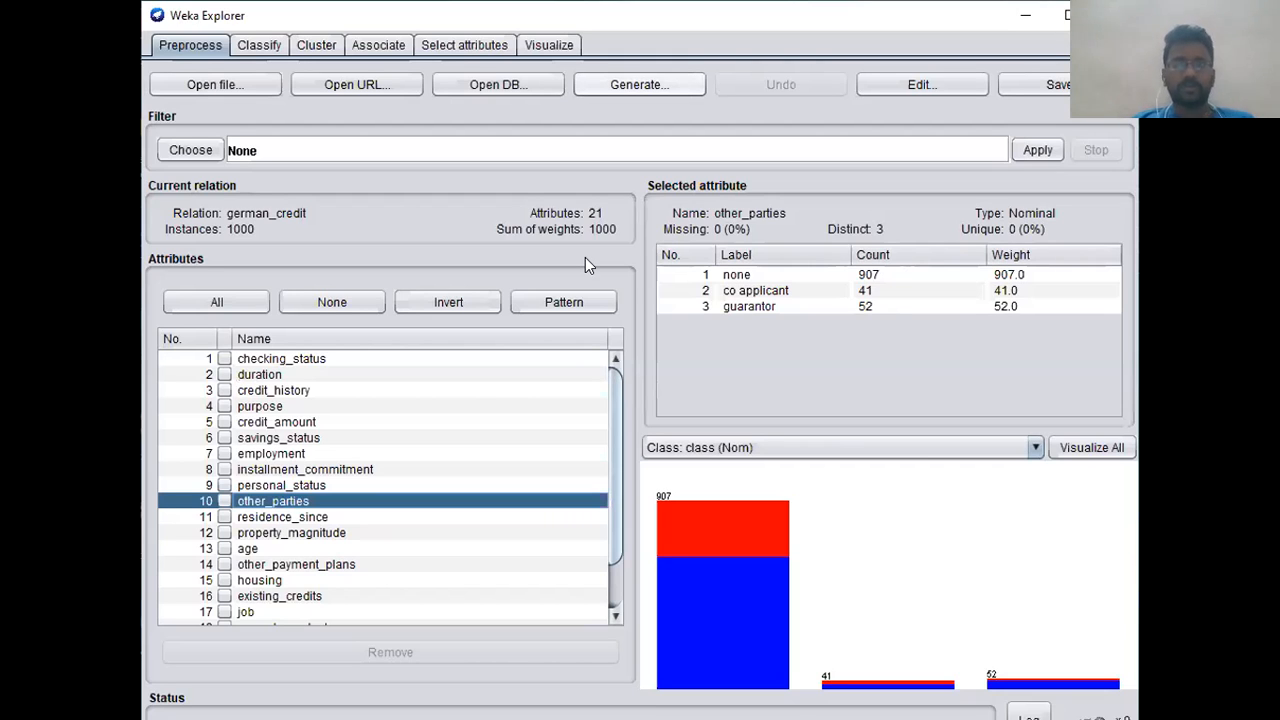
mouse_move(737, 532)
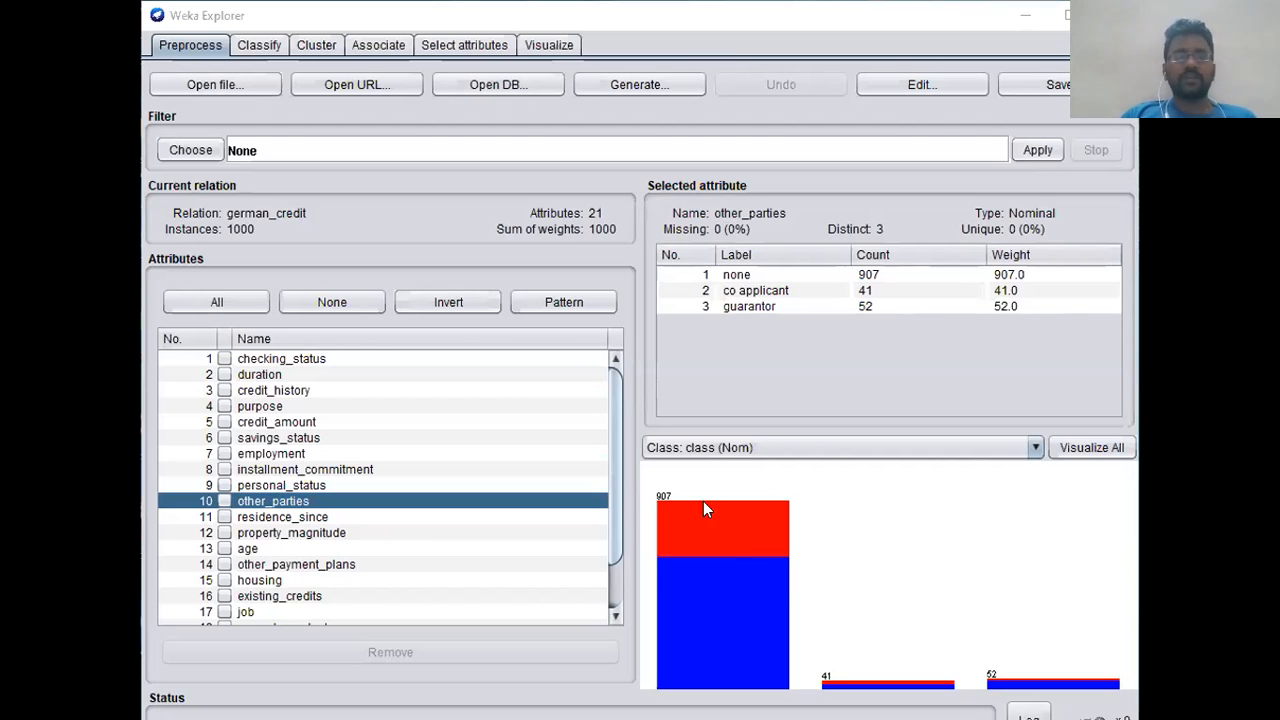
left_click(607, 580)
left_click(607, 392)
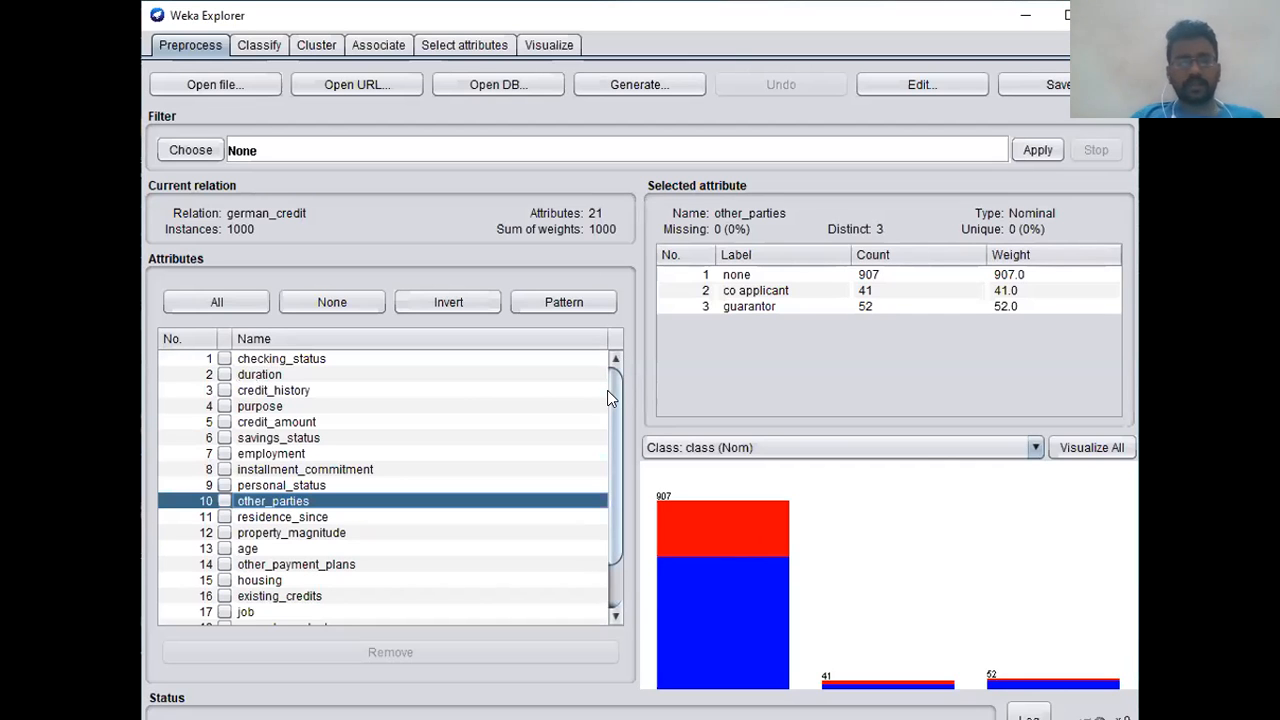
left_click(305, 360)
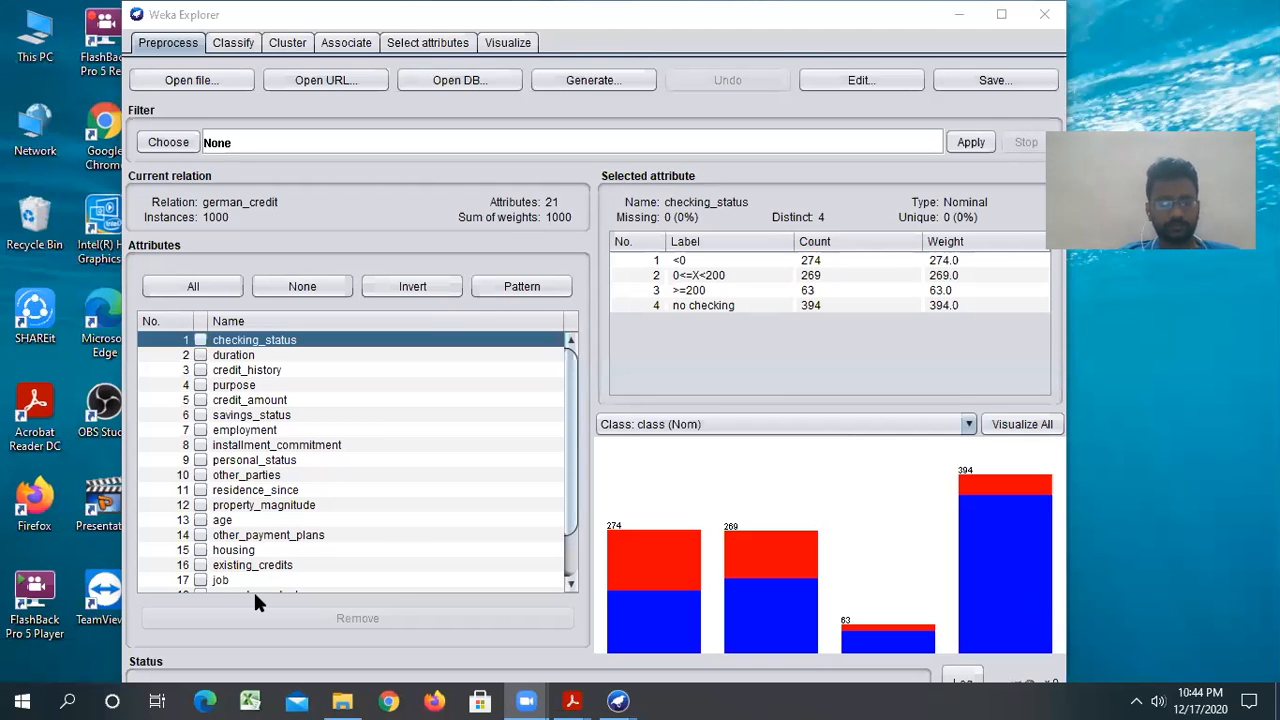
- Launch Microsoft Word with the Windows run command winword
key("super+r")
type("w")
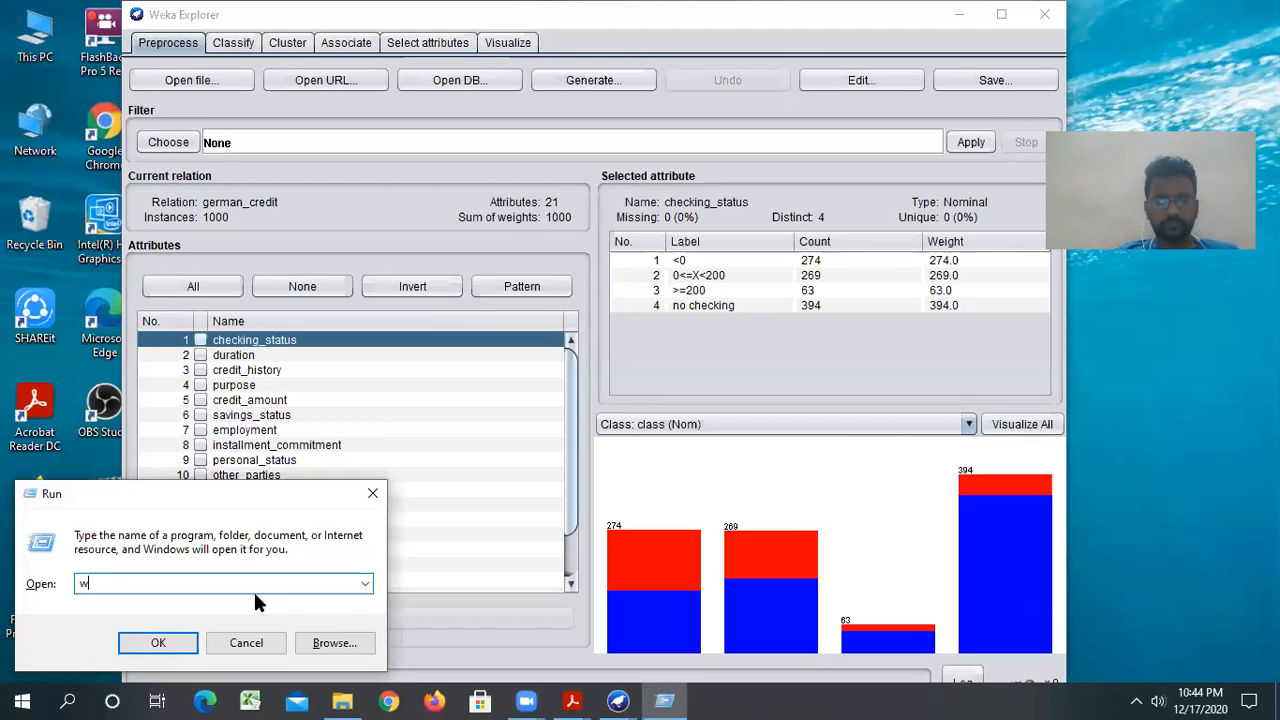
type("inword")
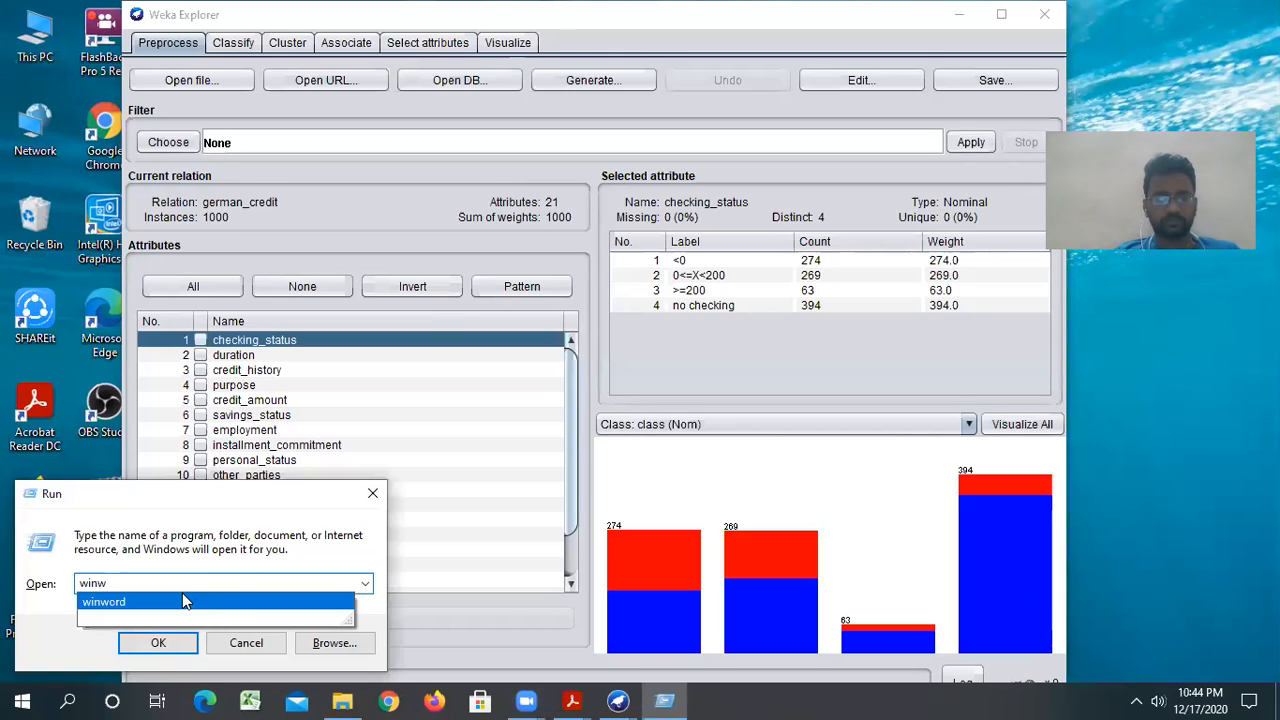
left_click(170, 601)
left_click(160, 641)
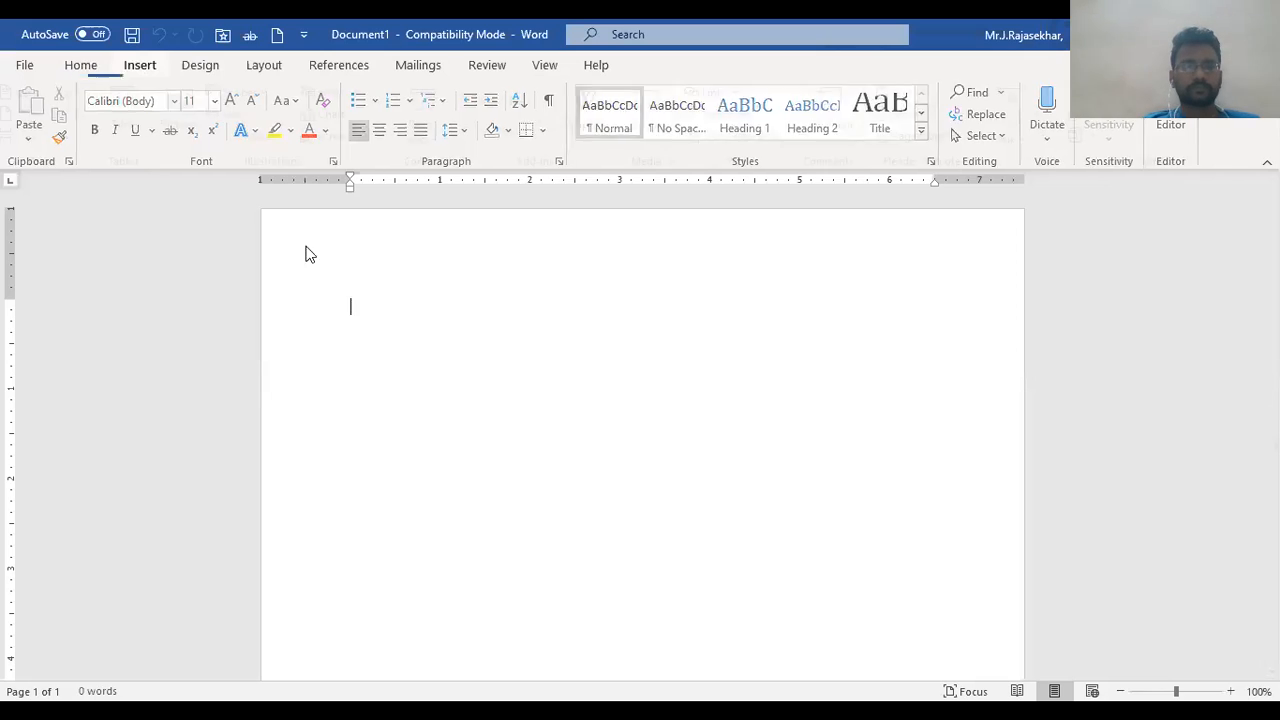
- Insert a table of six columns and three rows in the blank document and head its first column "s.no"
left_click(140, 65)
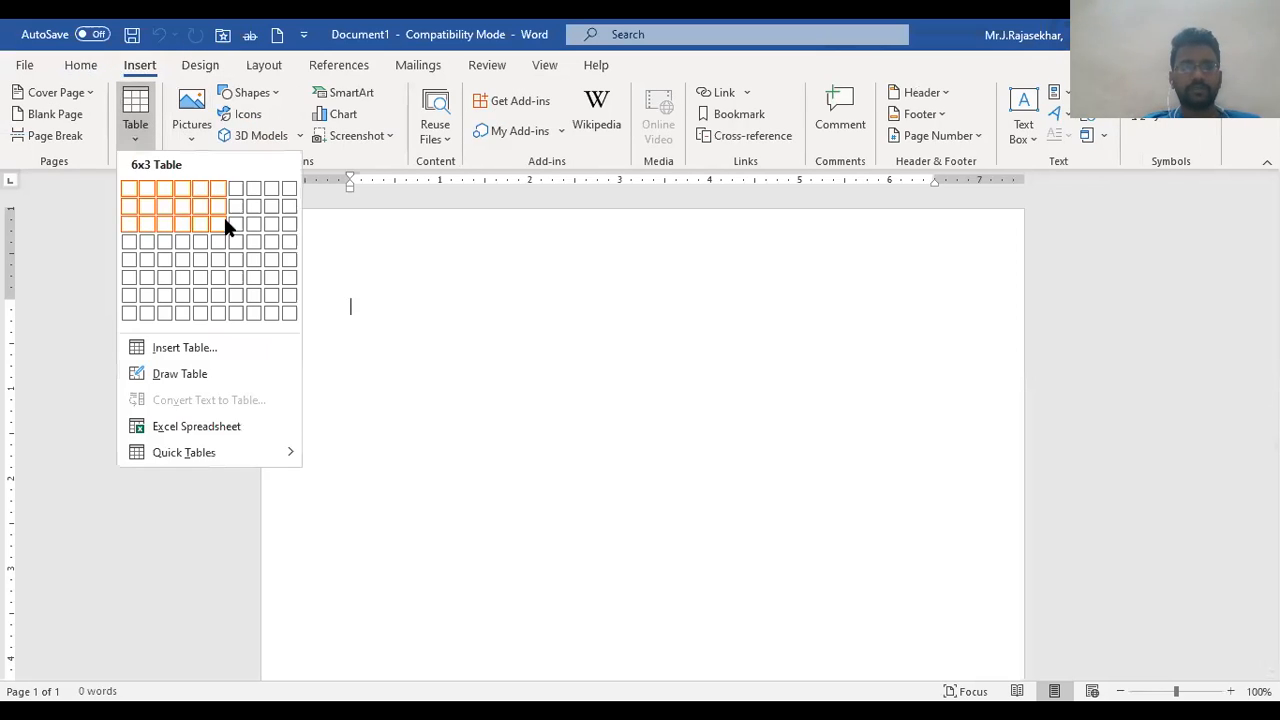
left_click(223, 223)
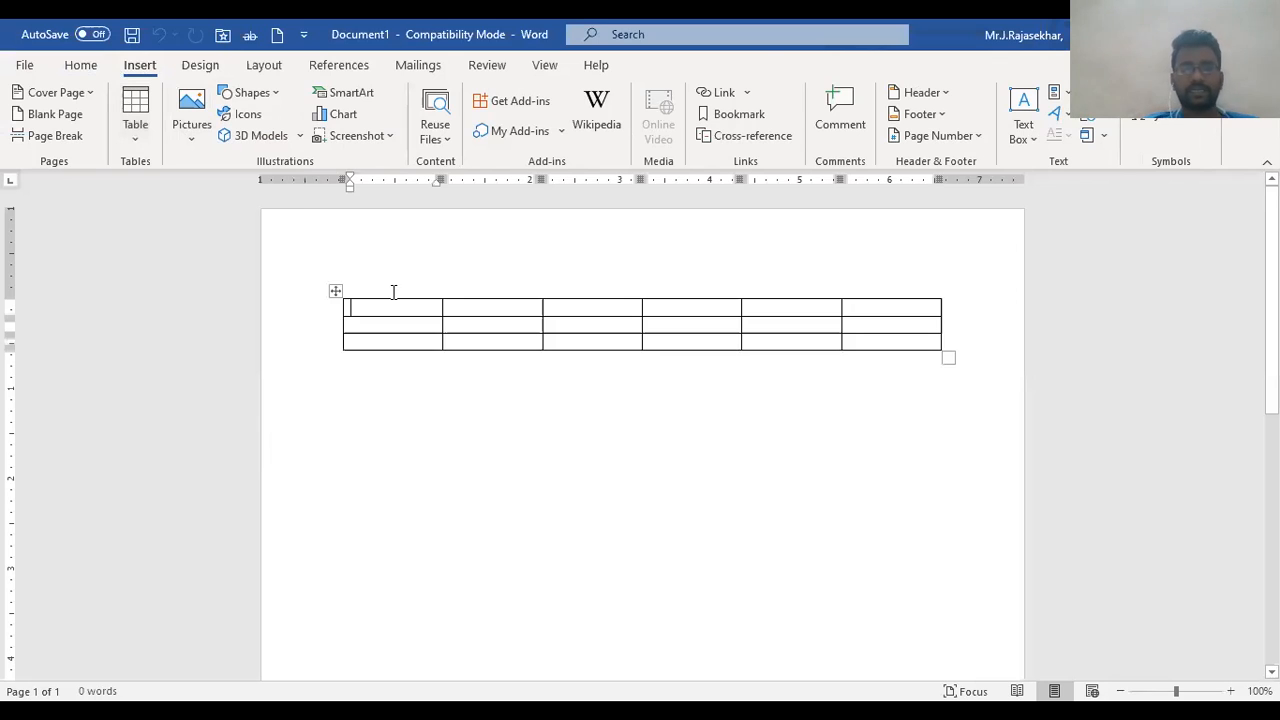
type("s.no")
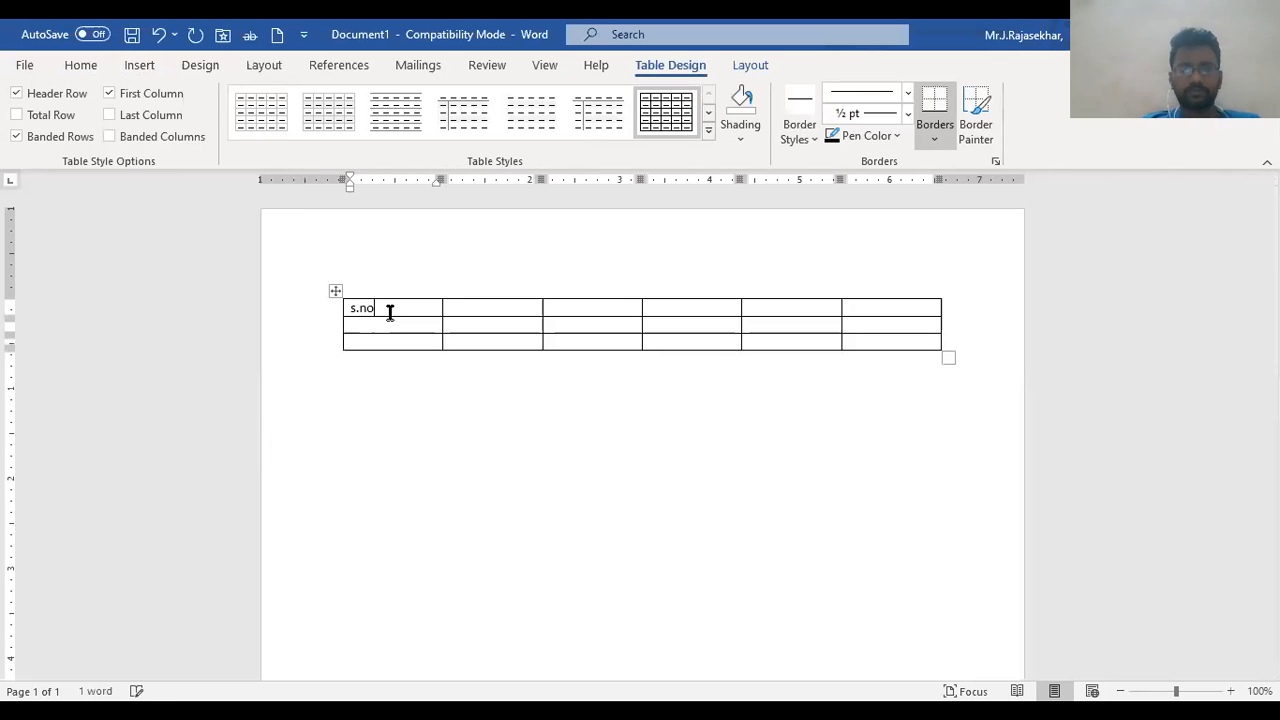
- Head the table's second column "Name of the attribute" and its third column "Type of the attribute"
key("Tab")
type("Name of th")
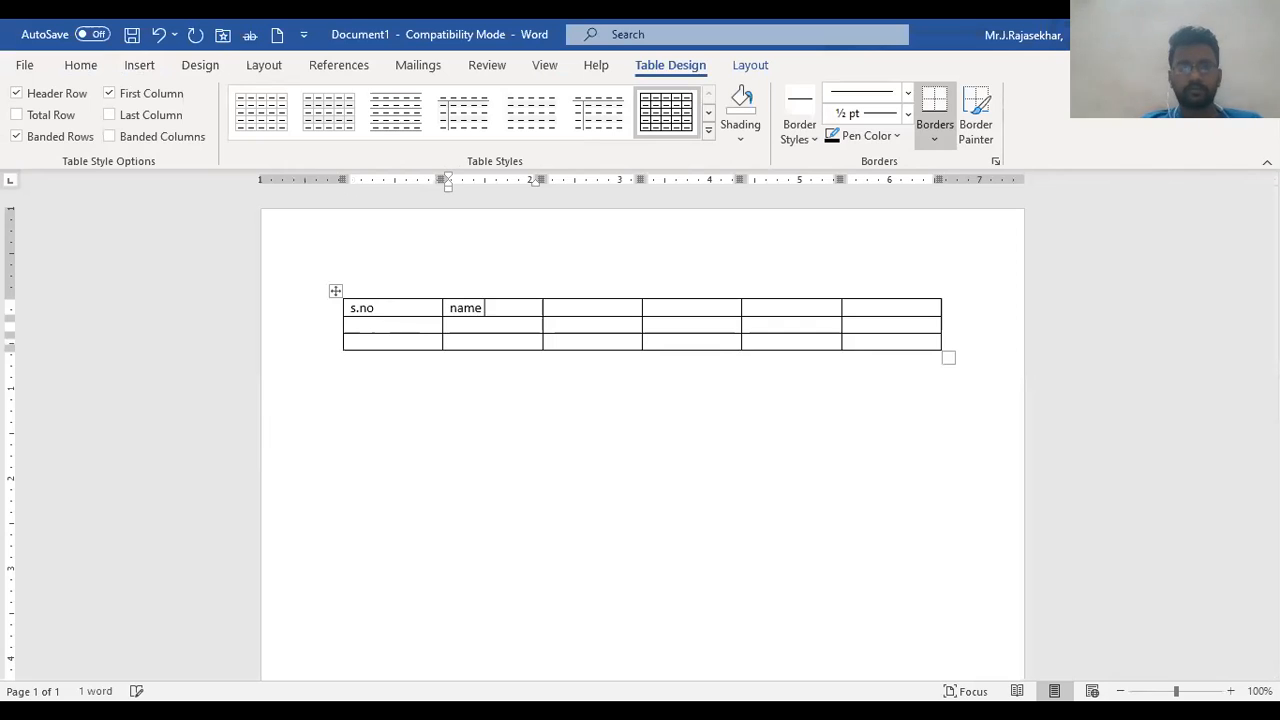
type("e attr")
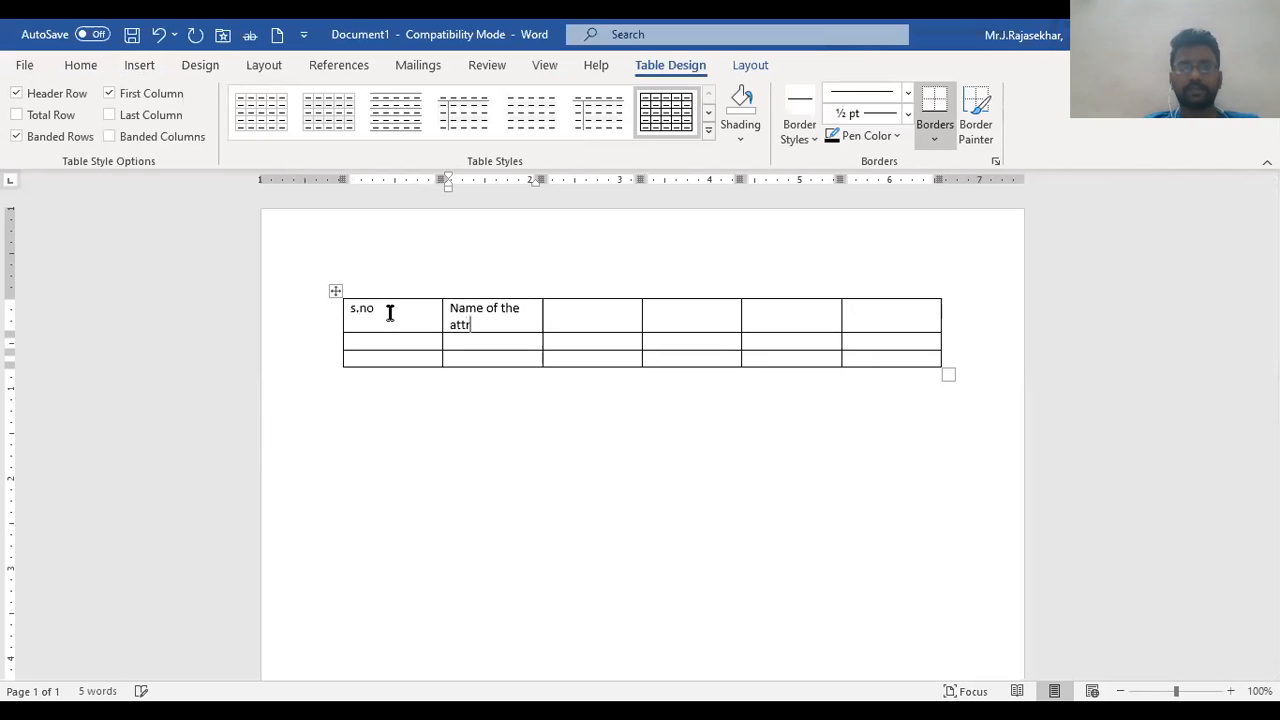
type("ibute")
key("Tab")
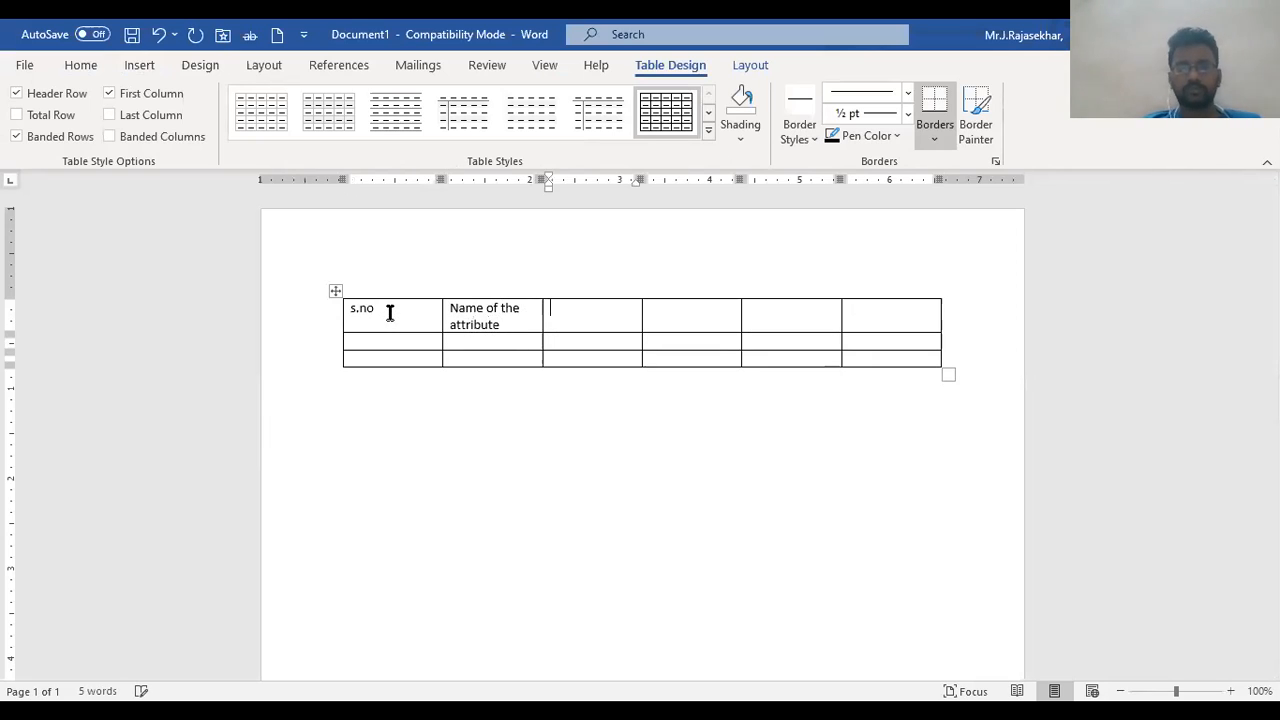
type("Type of")
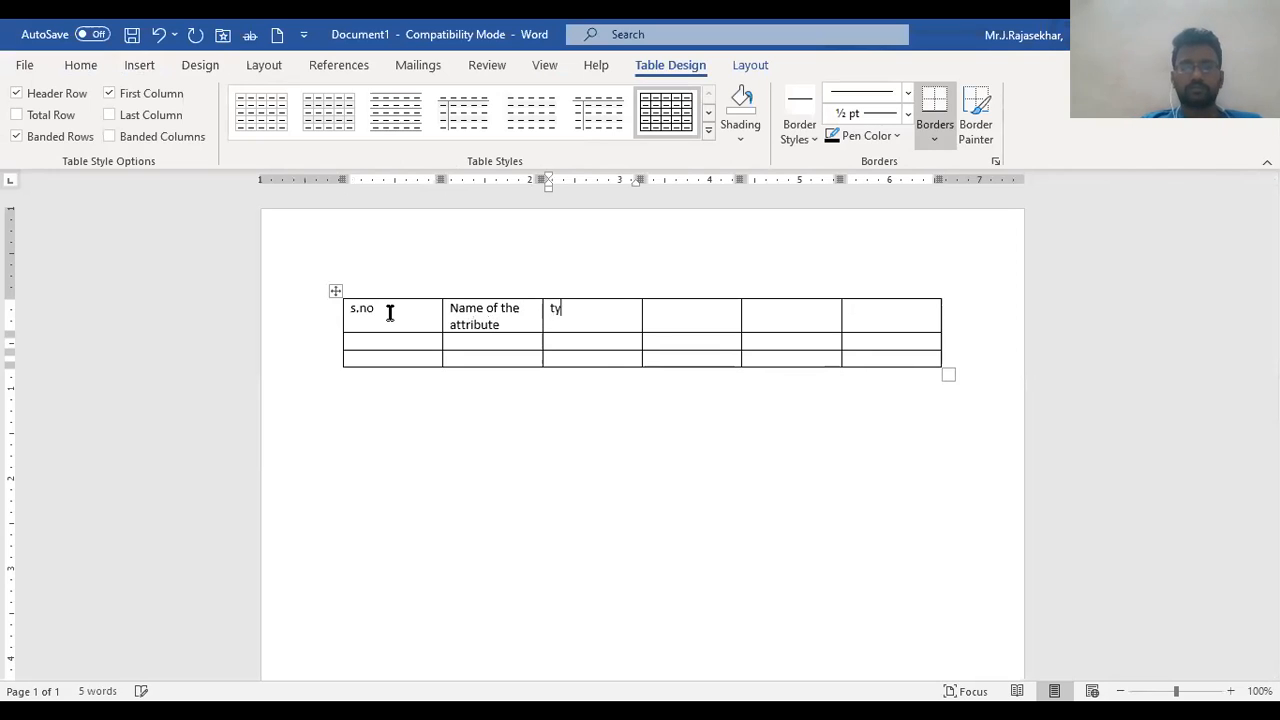
type(" the a")
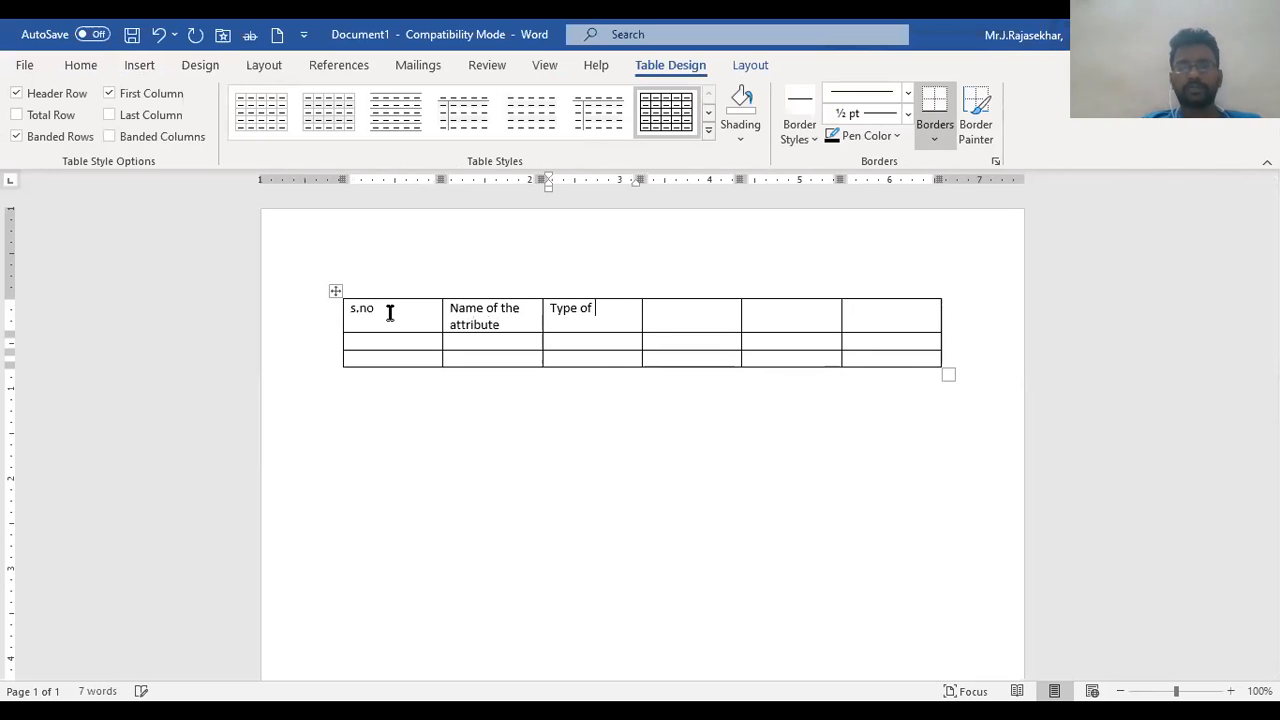
type("ttrib")
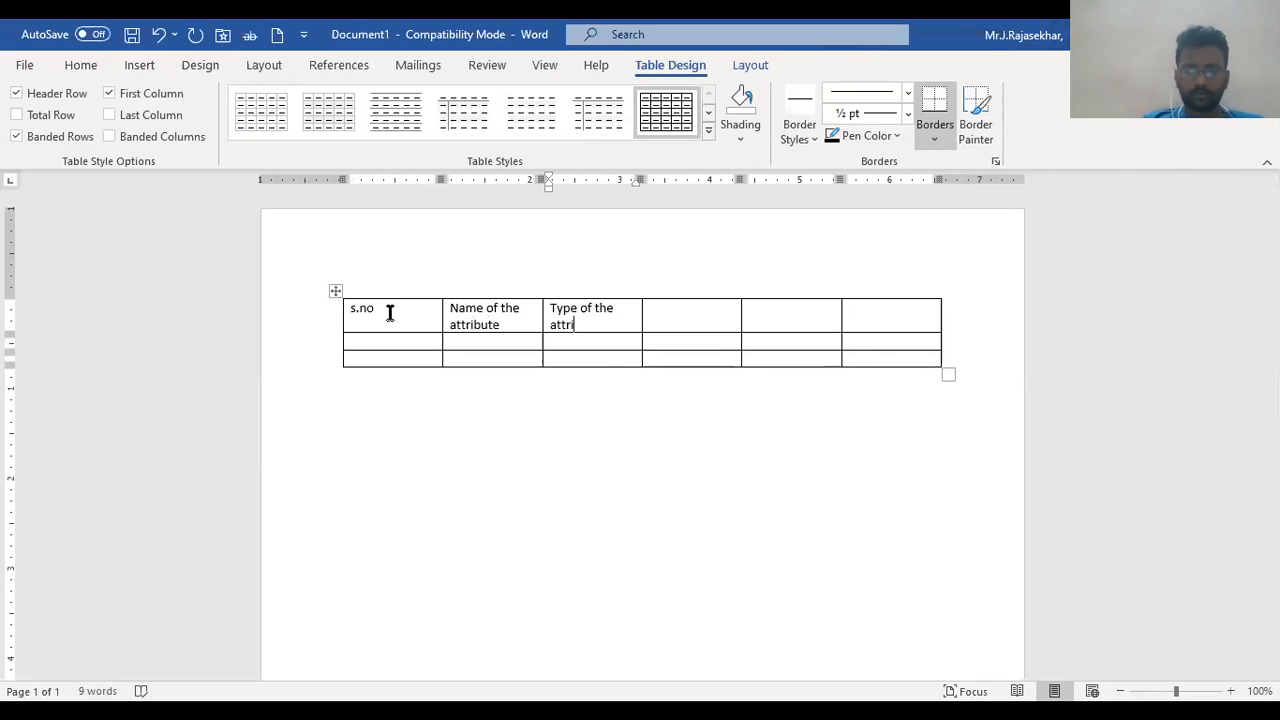
type("ute")
- Enter "Distinct values" as the heading of the table's fourth column, correcting the spelling of the first word
key("Tab")
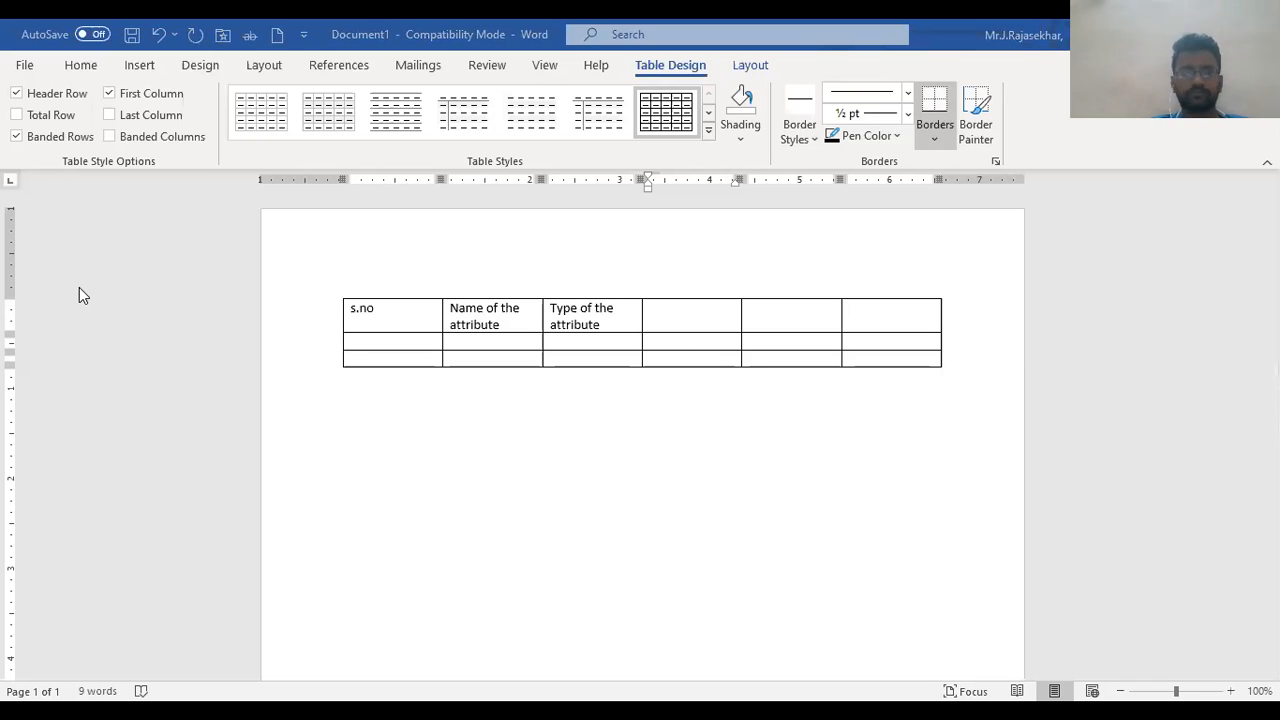
type("distimct")
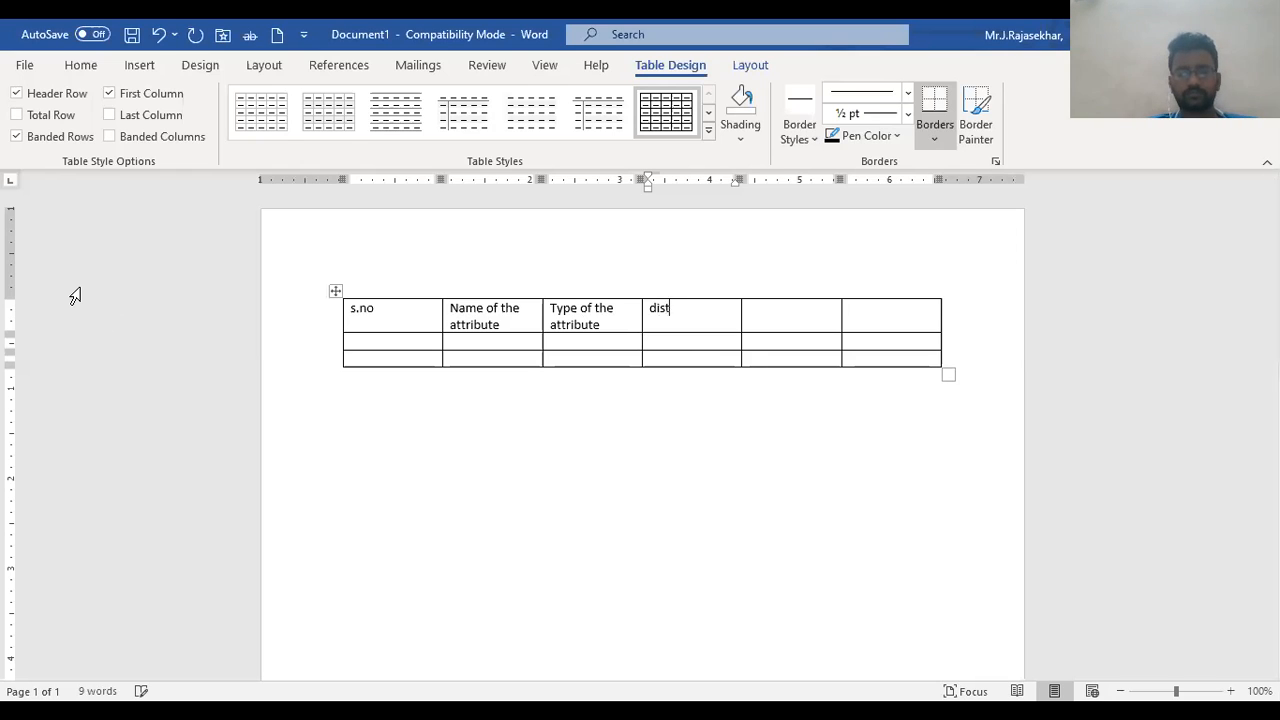
key("BackSpace")
key("BackSpace")
key("BackSpace")
key("BackSpace")
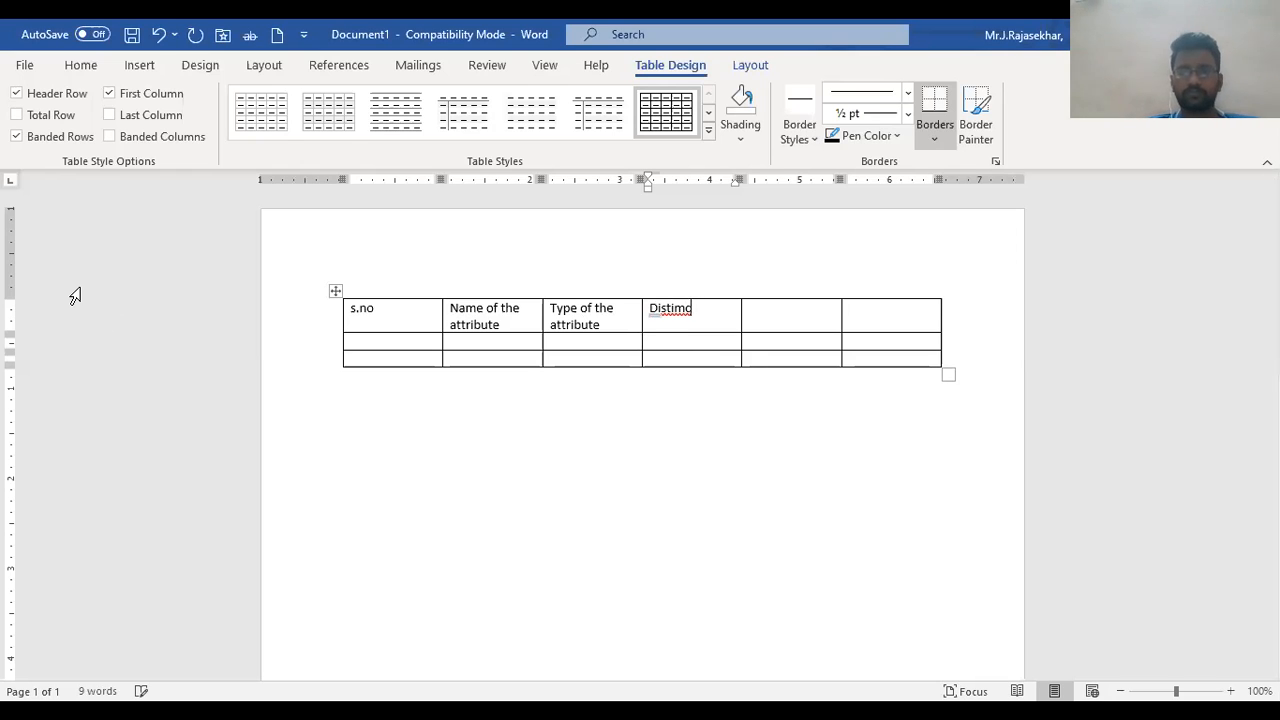
type("nt")
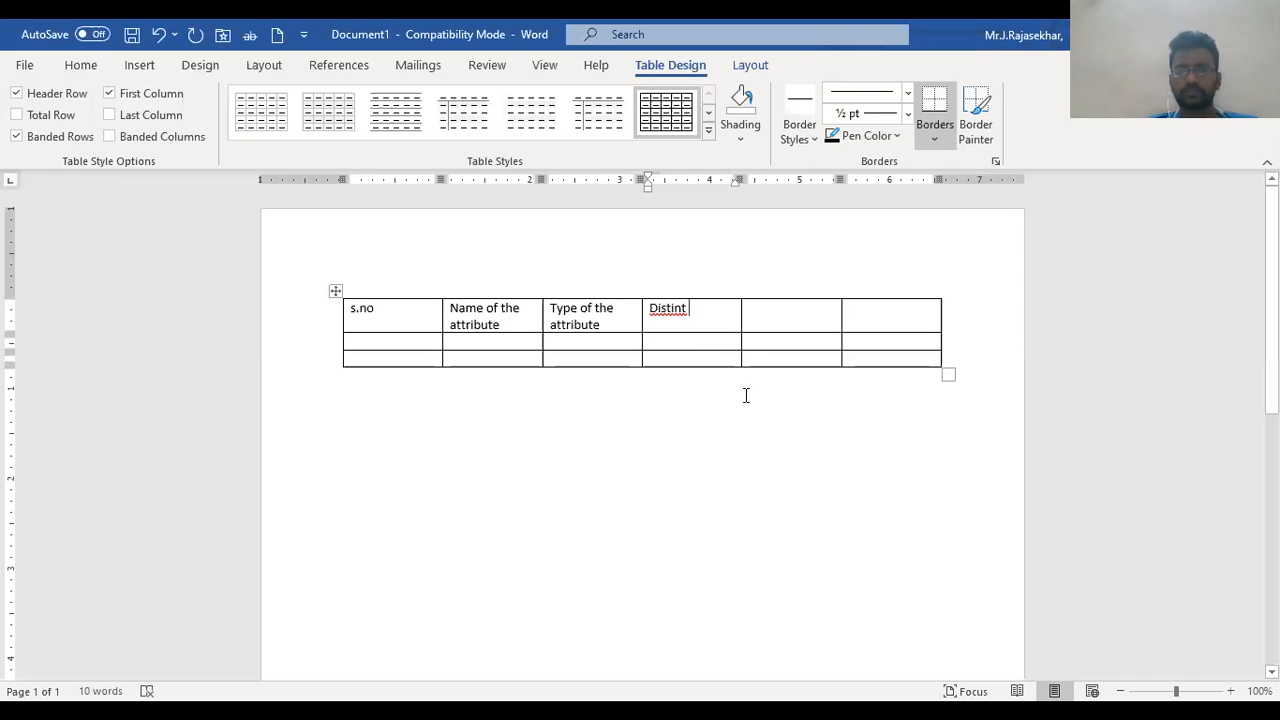
left_click(683, 308)
type("ct")
key("BackSpace")
type("values")
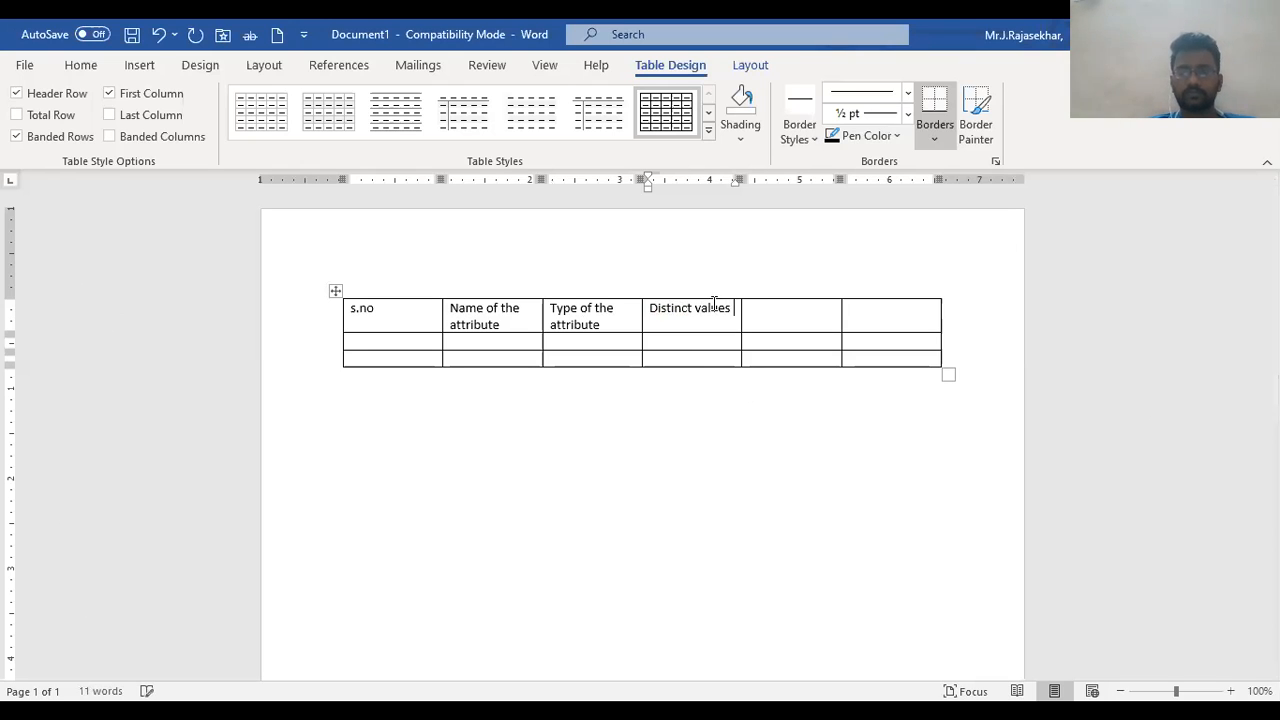
- Enter "Missing values" as the heading of the table's fifth column
key("Tab")
type("mis")
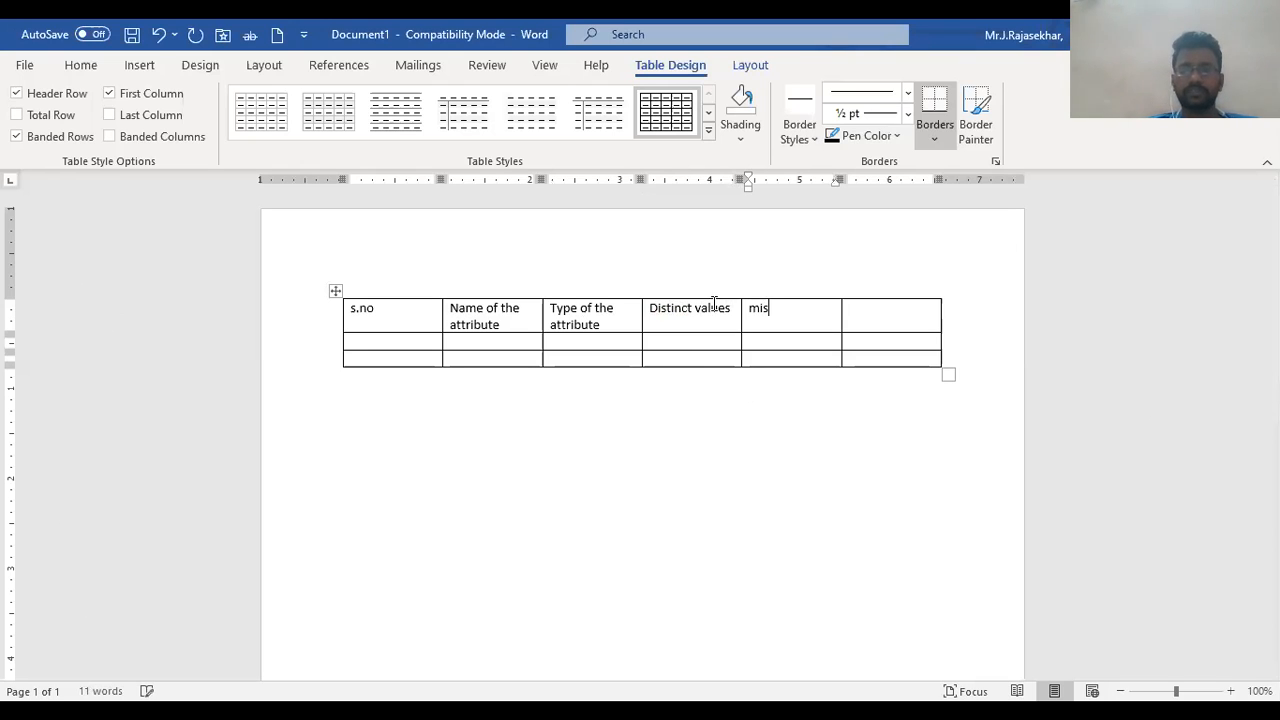
type("sing values")
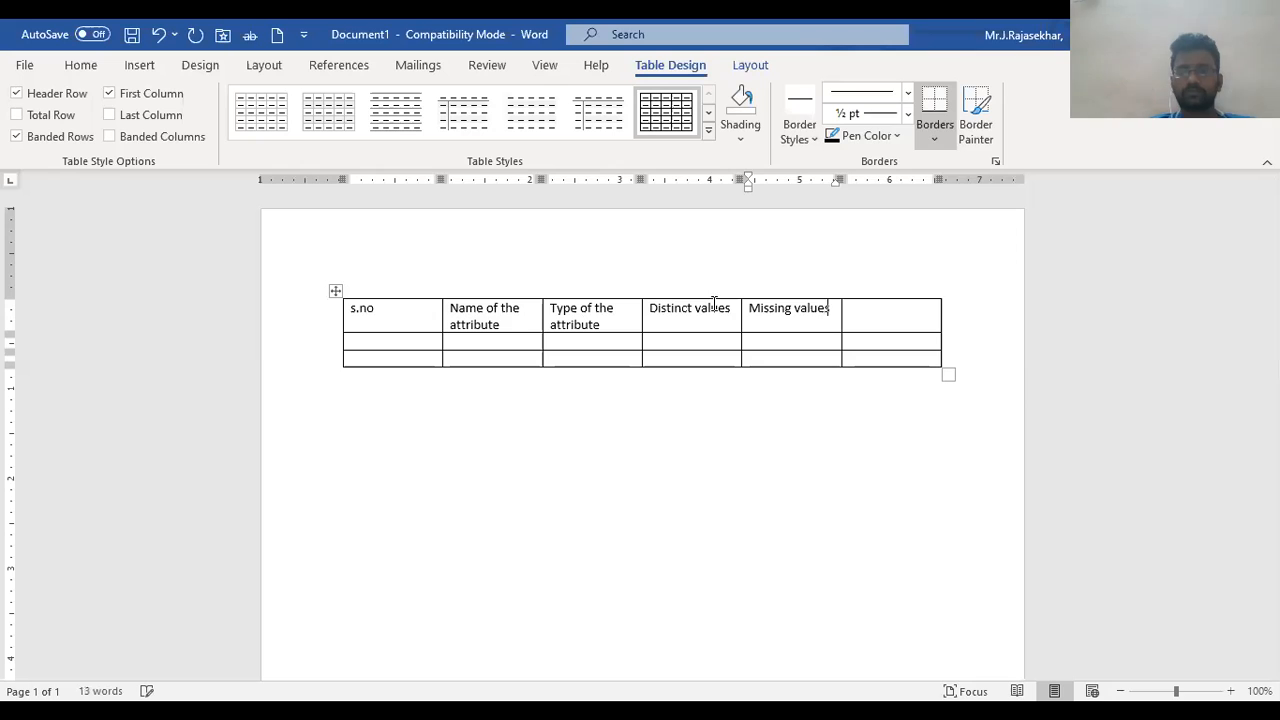
- Enter "Unique %" as the heading of the table's sixth column
key("Tab")
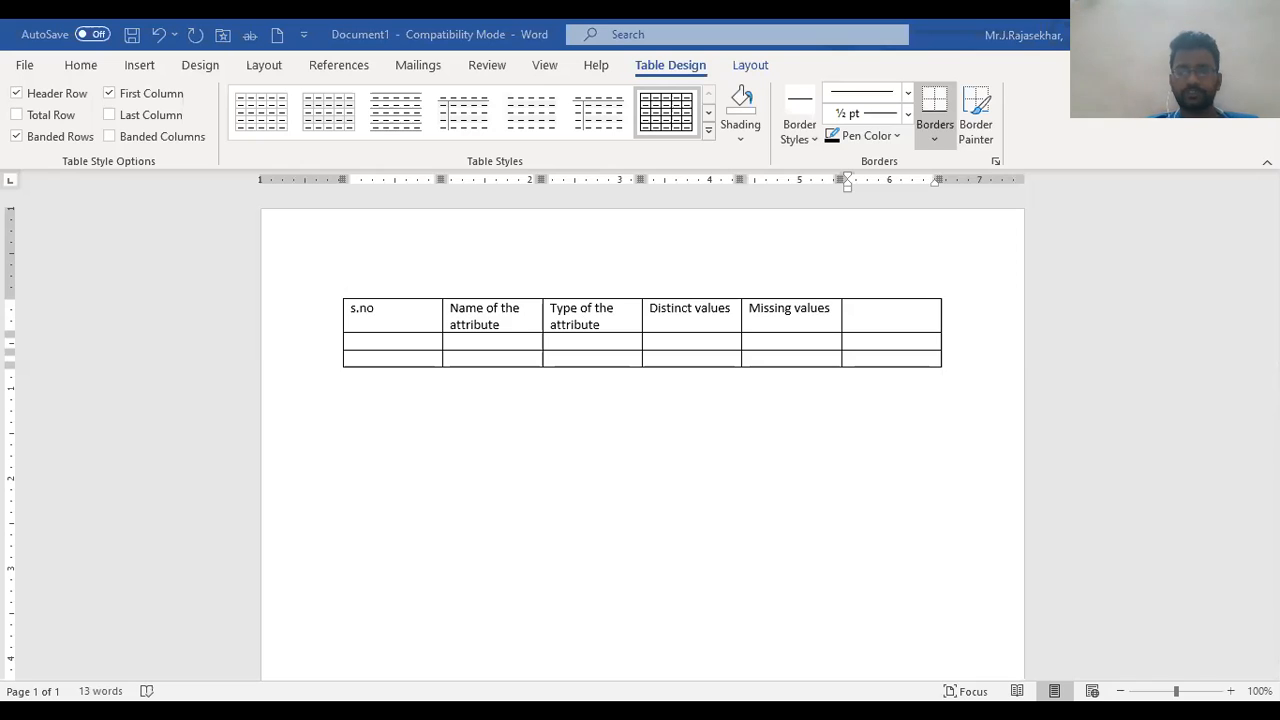
type("uniw")
key("BackSpace")
key("BackSpace")
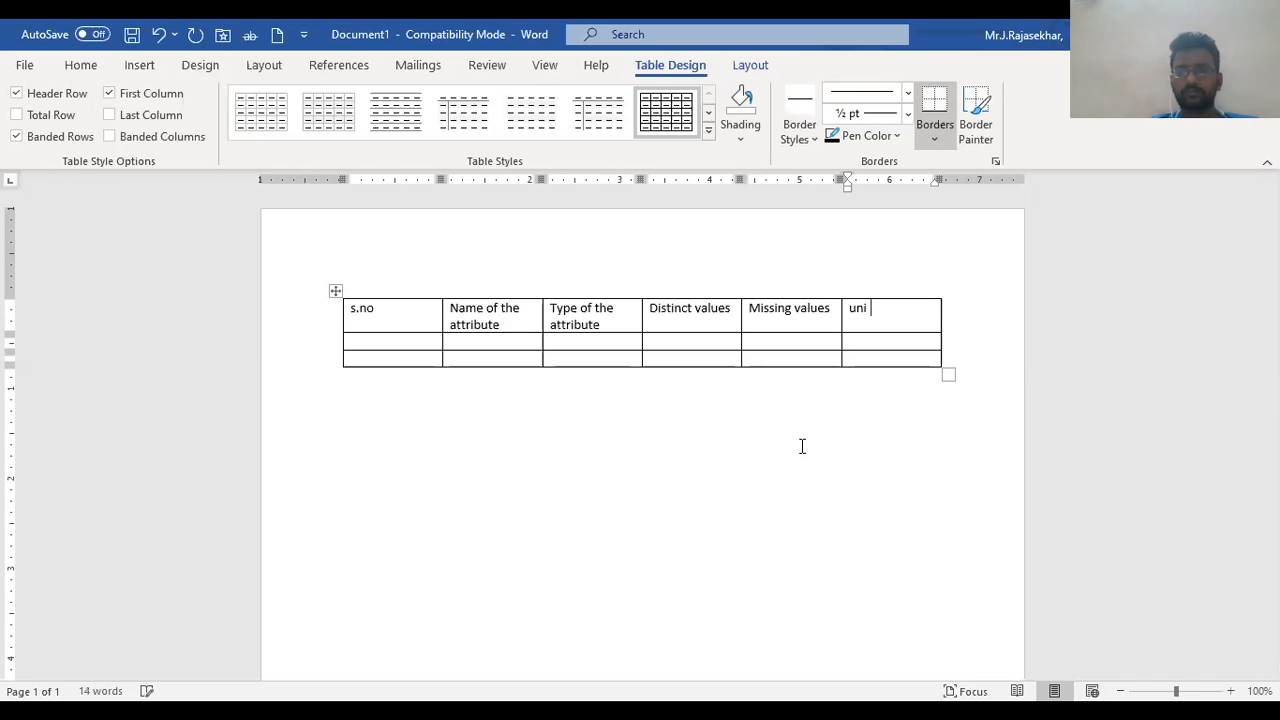
type("qu")
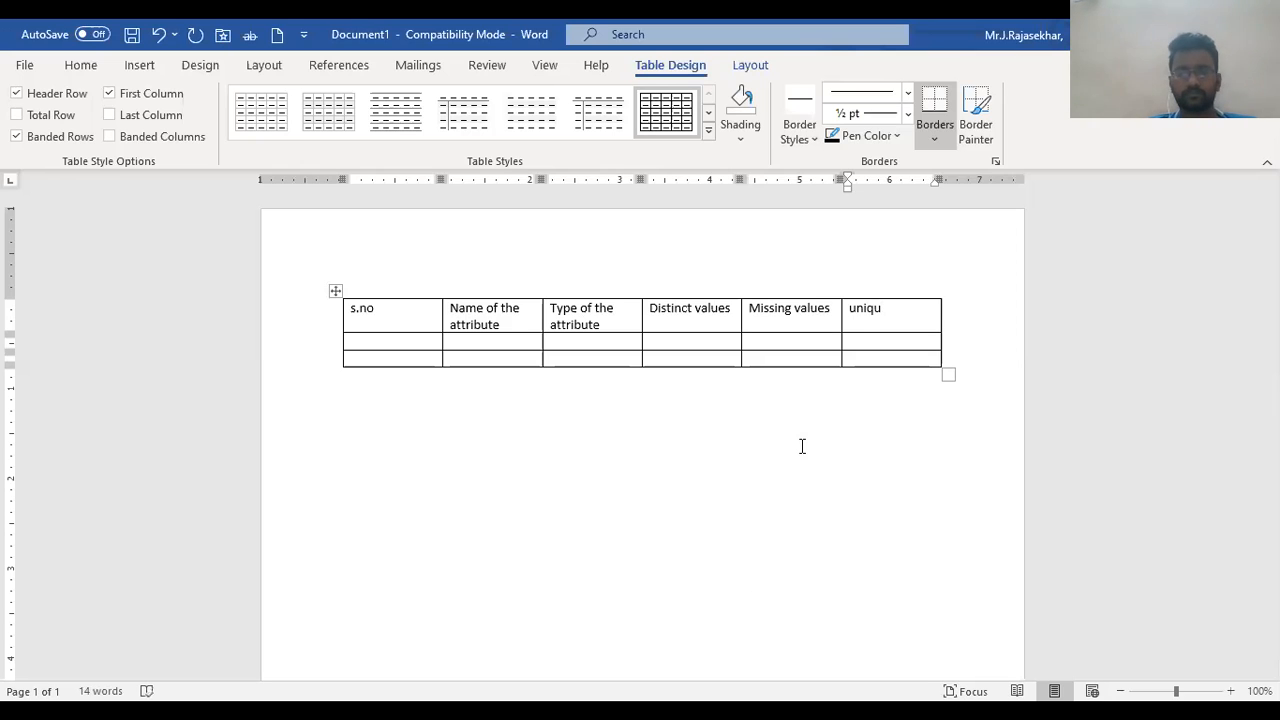
type("e perce")
key("BackSpace")
key("BackSpace")
key("BackSpace")
key("BackSpace")
key("BackSpace")
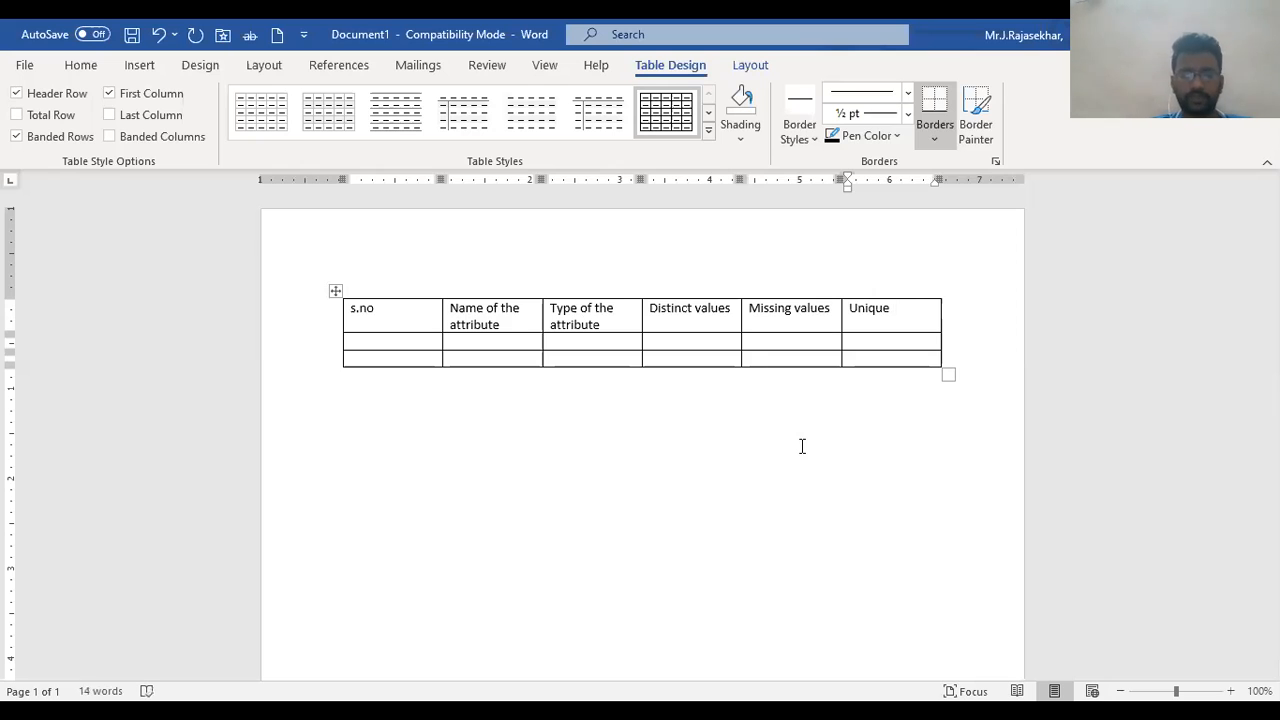
type("%")
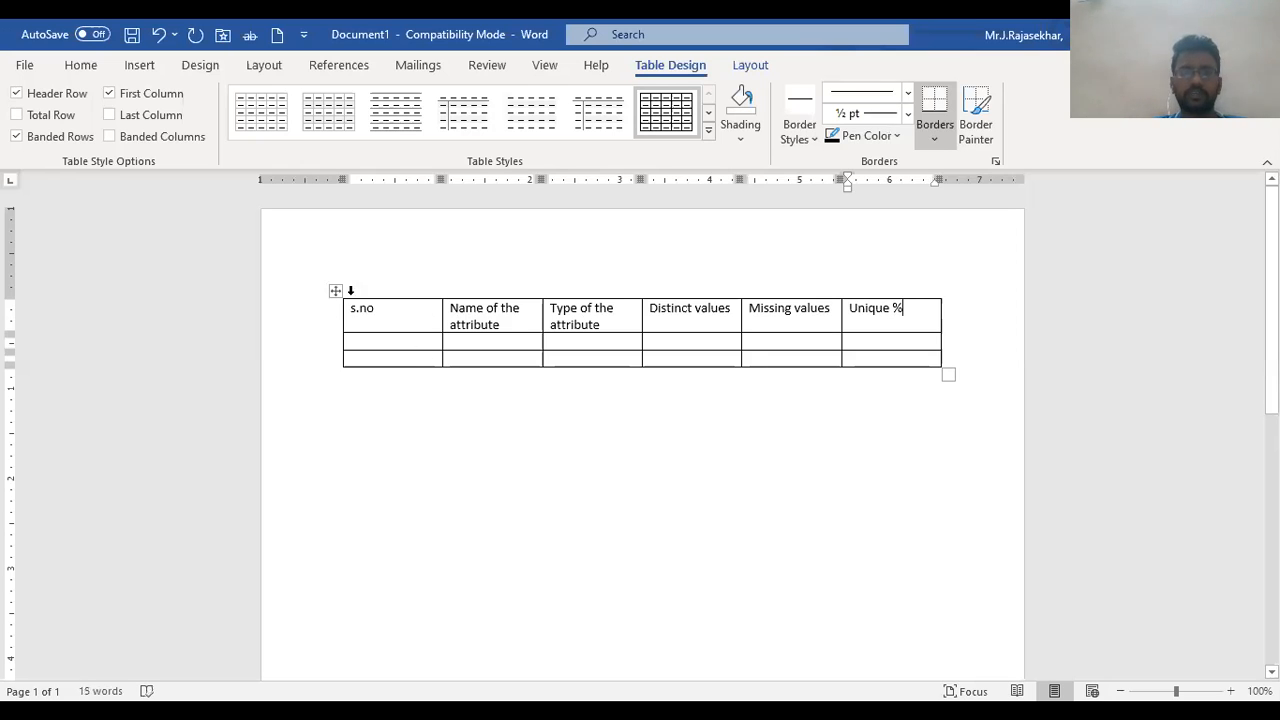
- Add the task sentence "List all the categorical (or nominal) attributes and the real-valued attributes seperately." on a new line above the table
left_click(380, 323)
key("Left")
key("Left")
key("Left")
key("Return")
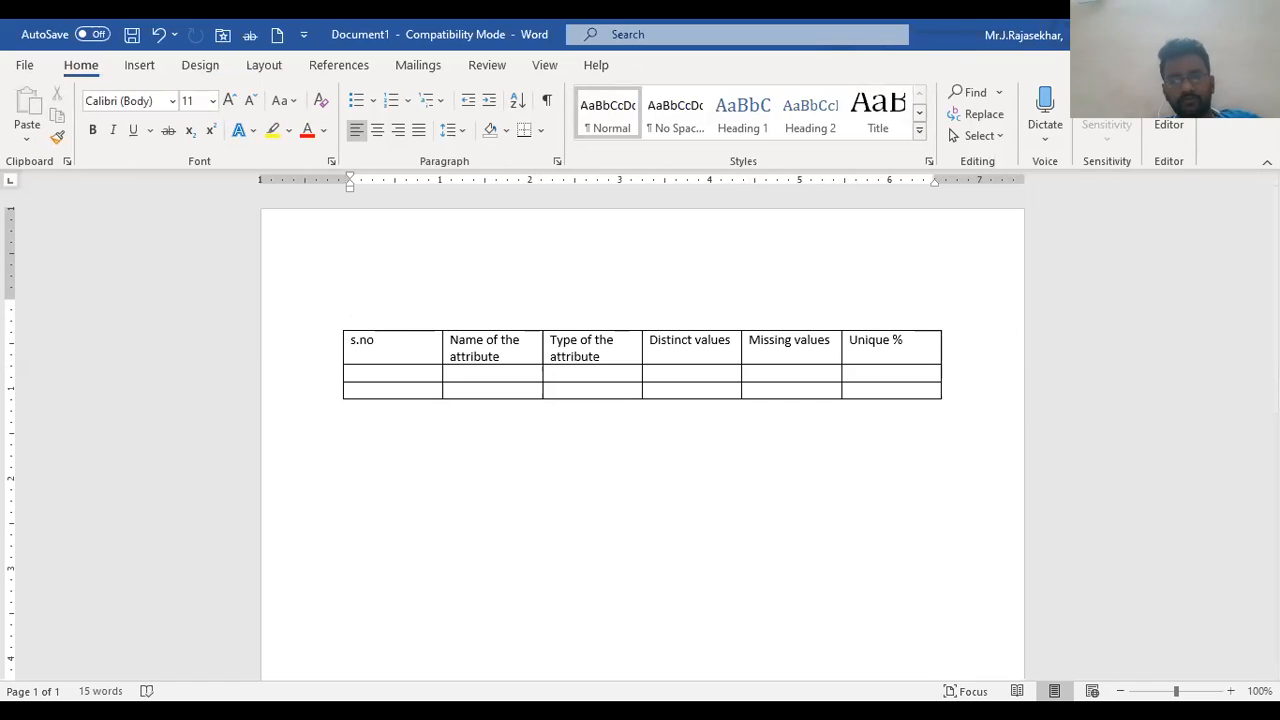
key("alt+Tab")
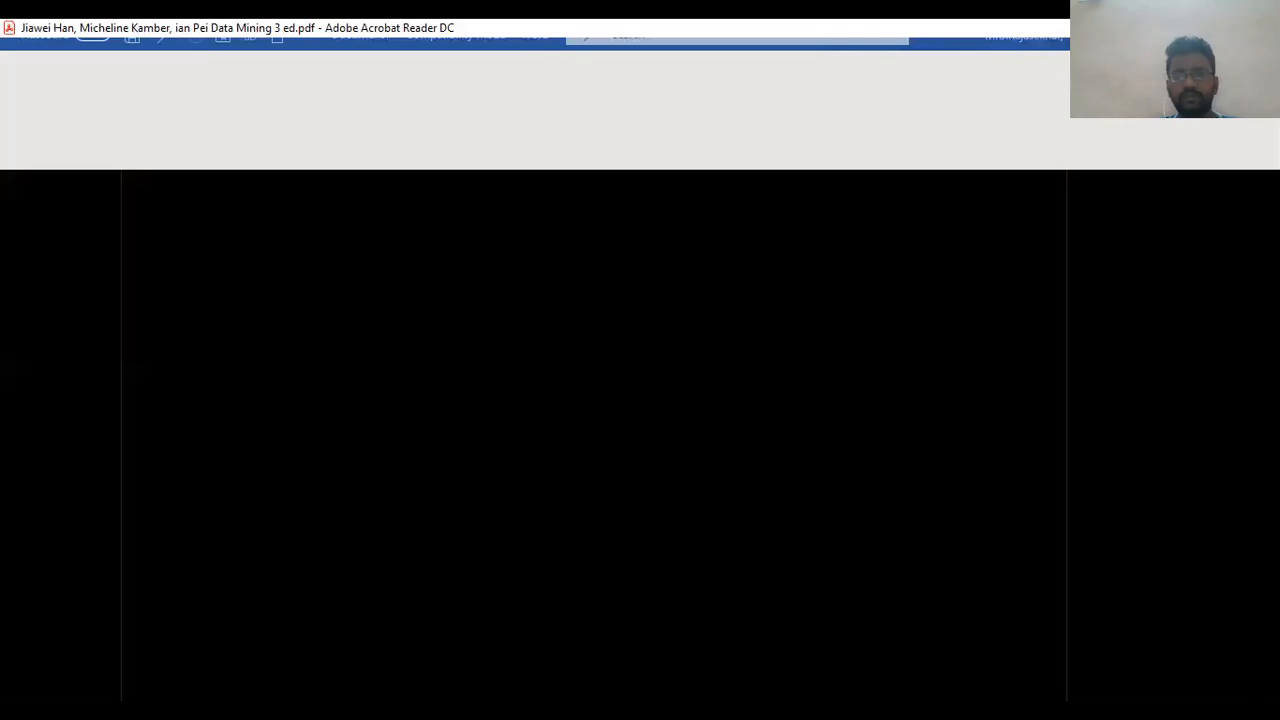
key("alt+Tab")
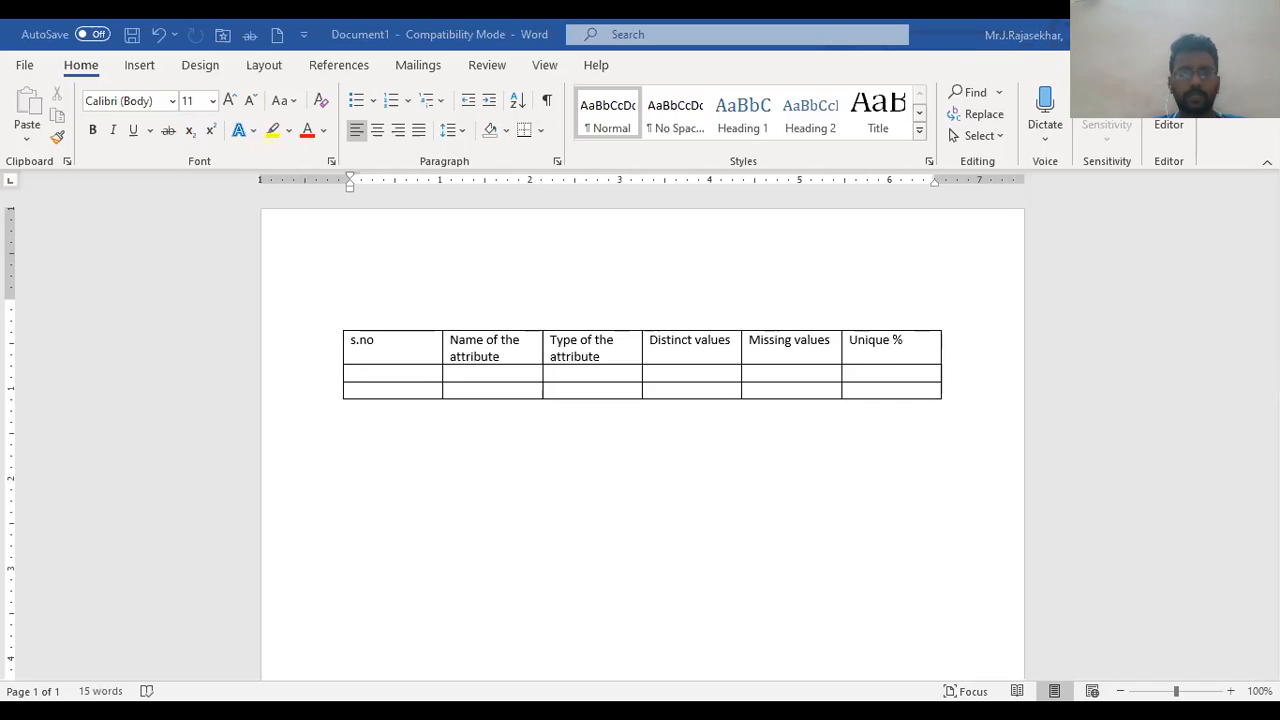
key("Return")
type("List all the categorical (or nominal) attributes and the real-valued attributes seperately.")
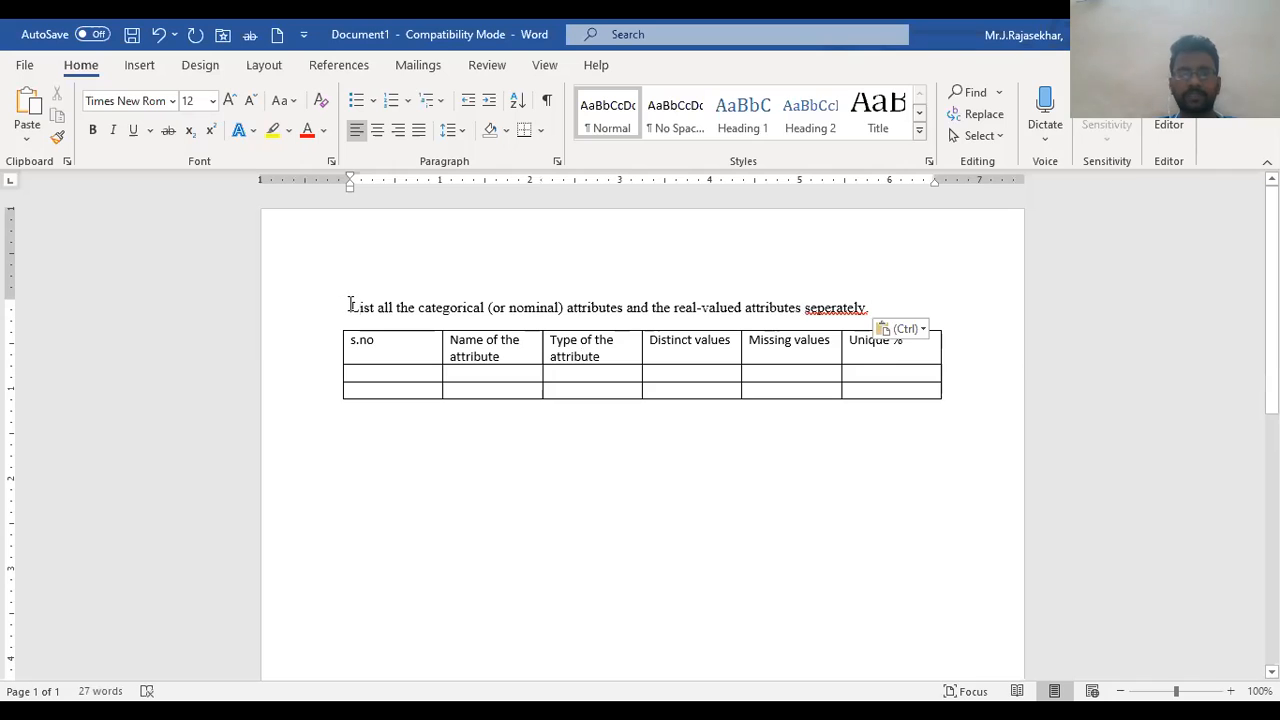
- Put an empty line above and below the task sentence and correct the spelling of its last word to "separately"
left_click(350, 307)
key("Return")
left_click(350, 372)
key("Up")
key("Right")
key("Right")
key("Right")
key("Right")
key("Right")
key("Right")
key("Right")
key("Right")
key("Right")
key("Right")
key("Right")
key("Right")
key("Right")
key("Right")
key("Right")
key("Right")
key("Right")
key("Right")
key("Right")
key("Right")
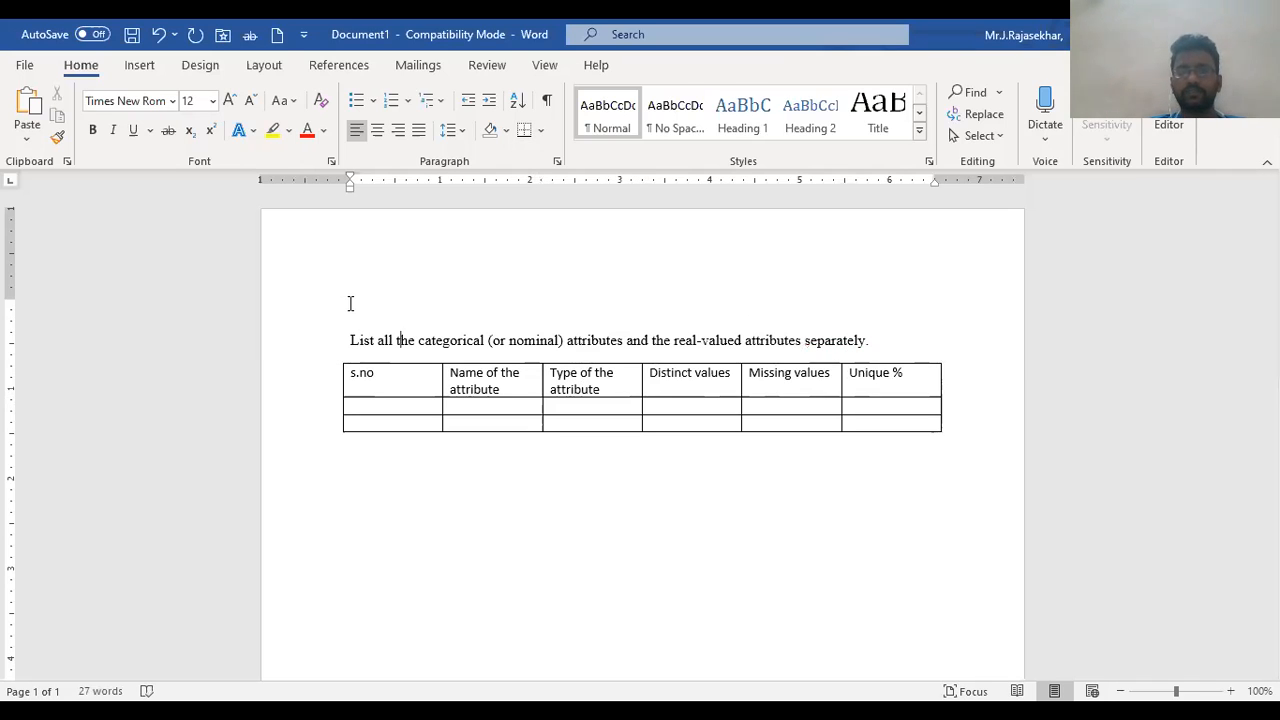
key("Right")
key("Right")
key("Right")
key("Right")
key("Right")
key("Right")
key("Right")
key("Right")
key("Right")
key("Right")
key("Right")
key("Right")
key("Right")
key("Right")
key("Right")
key("Right")
key("Right")
key("Right")
key("Right")
key("Right")
key("Right")
key("Right")
key("Right")
key("Right")
key("Right")
key("Right")
key("Right")
key("Right")
key("Right")
key("Right")
key("Right")
key("Right")
key("Right")
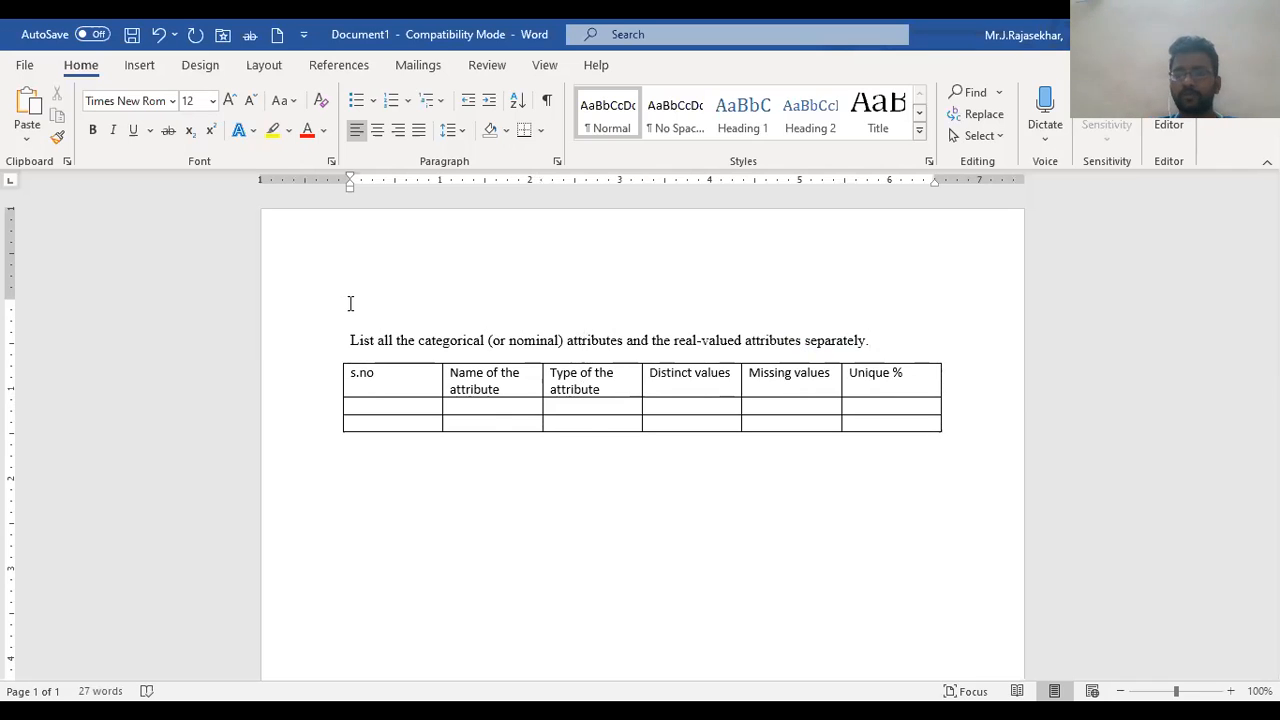
key("Return")
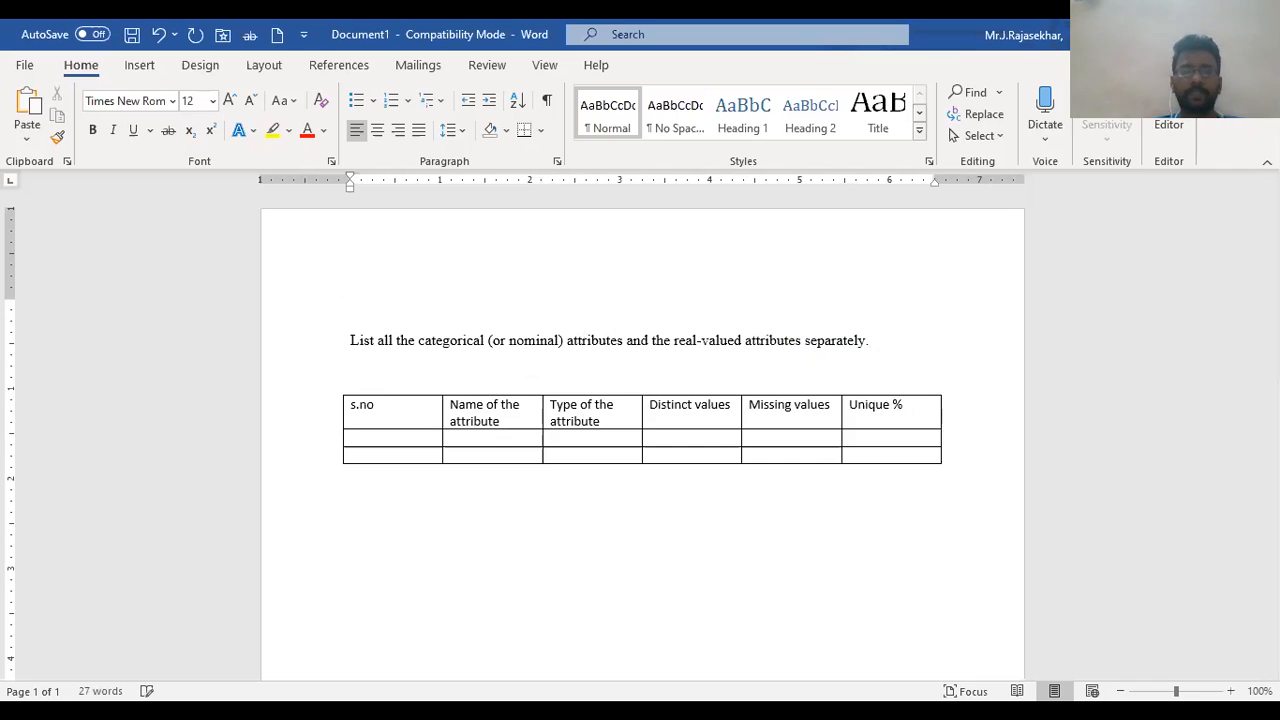
- Enter 1 in the "s.no" cell of the table's first empty row
left_click(379, 437)
type("1")
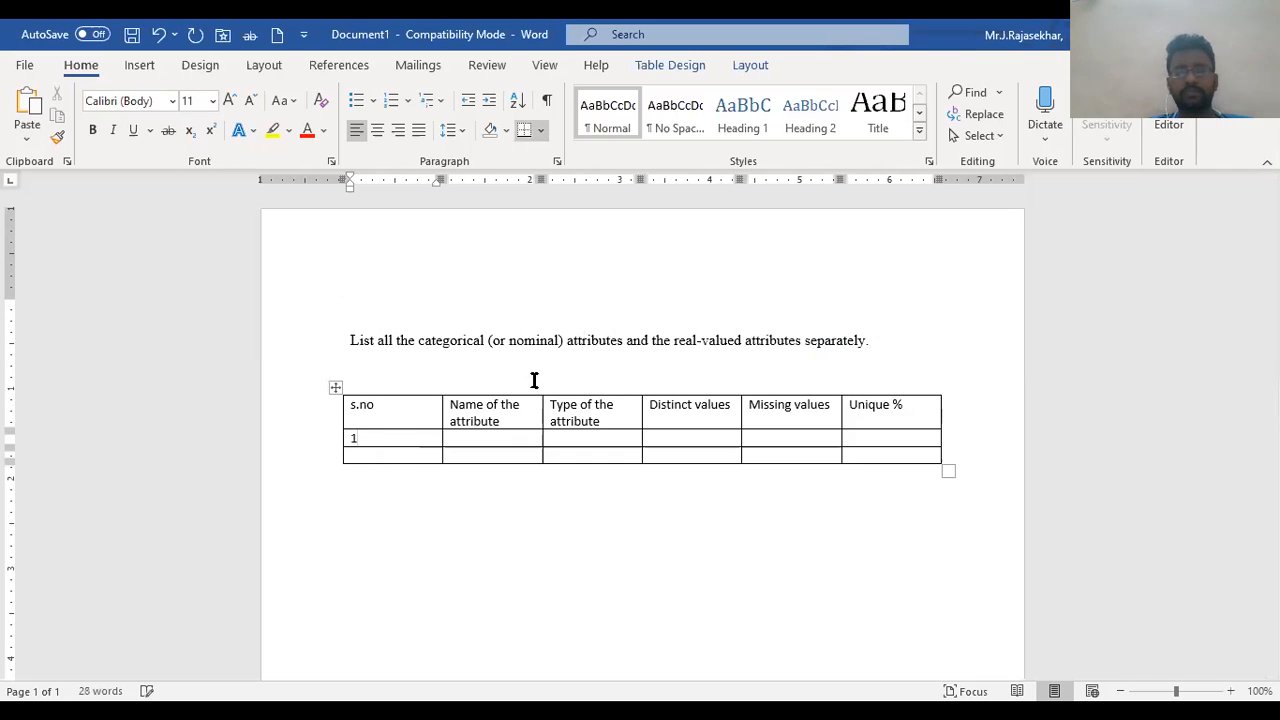
- Add a line reading "Step1:" directly below the task sentence, followed by a new empty line
left_click(878, 338)
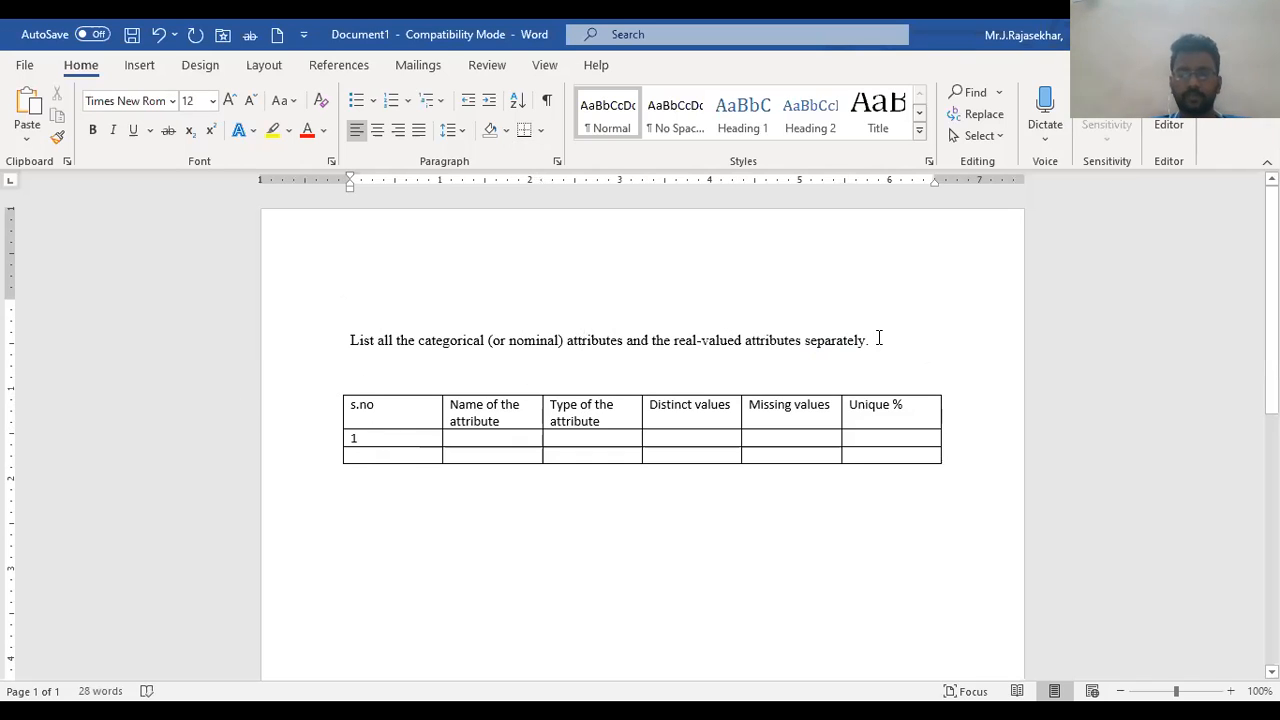
key("Return")
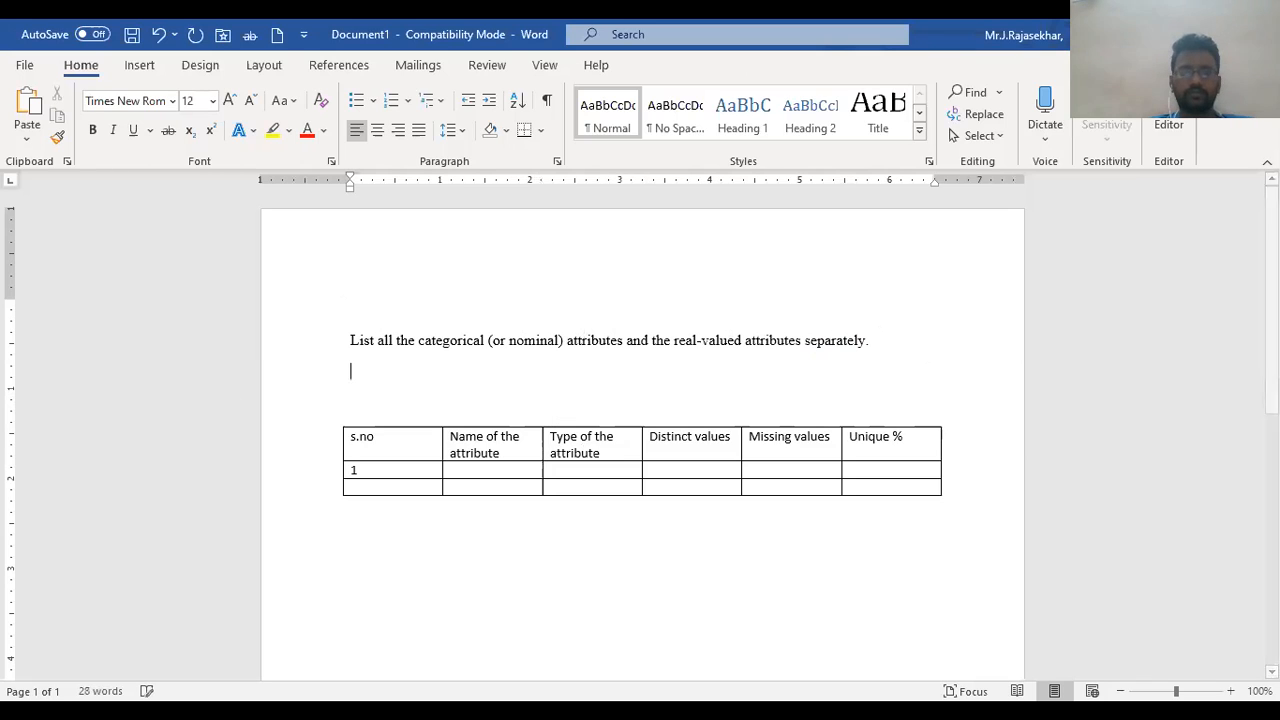
type("ss")
key("BackSpace")
key("BackSpace")
type("Step1")
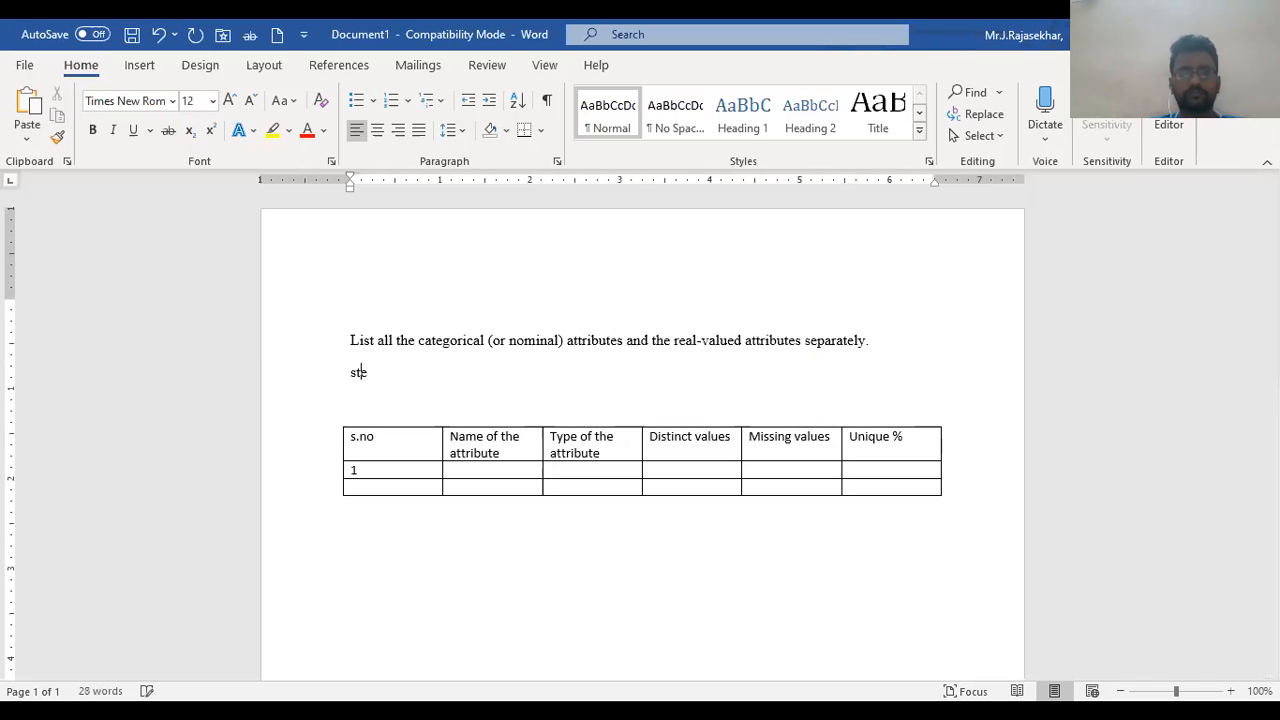
type(":")
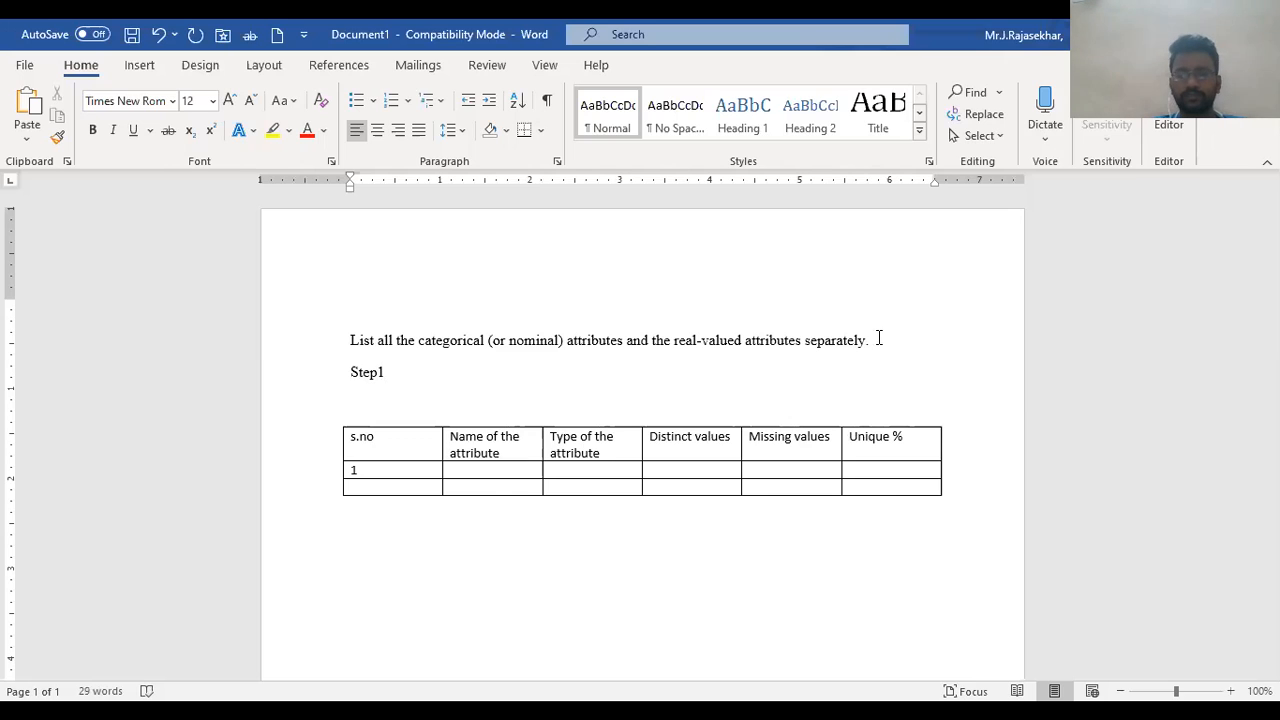
key("Return")
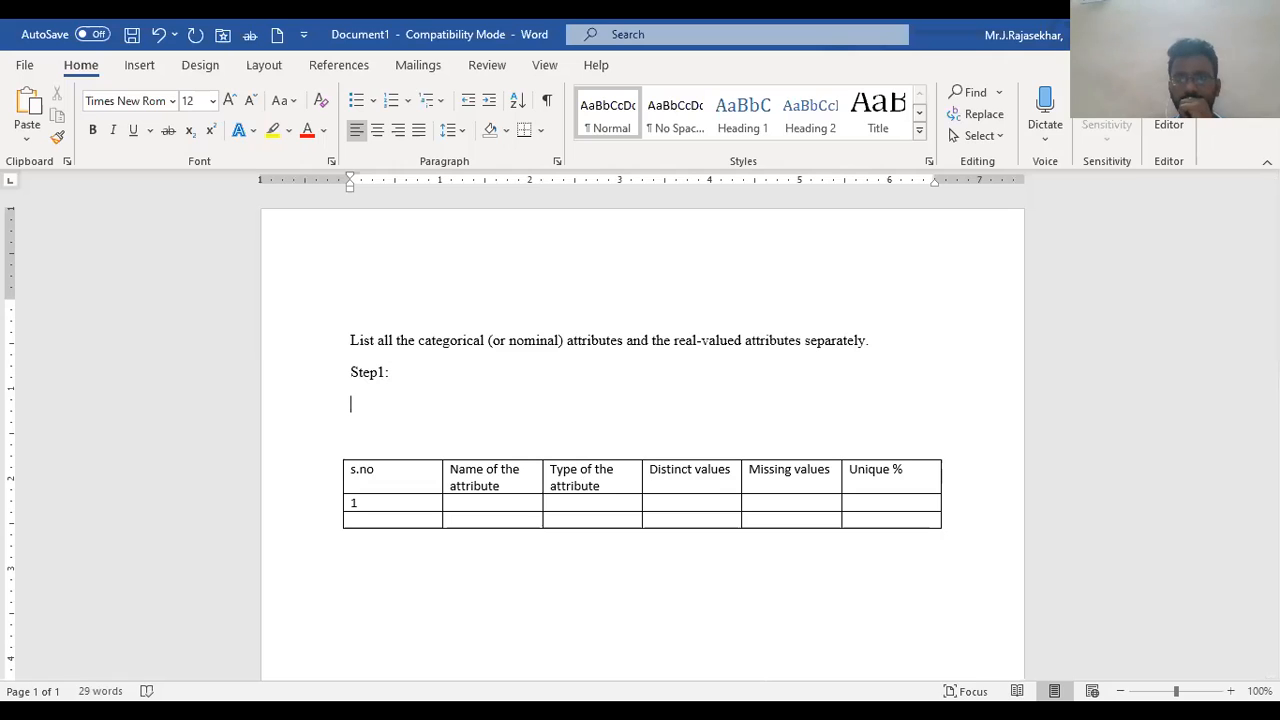
- Insert "Open Weka and Click on Explorer." as the Step1 text, on the same line as its label
key("alt+Tab")
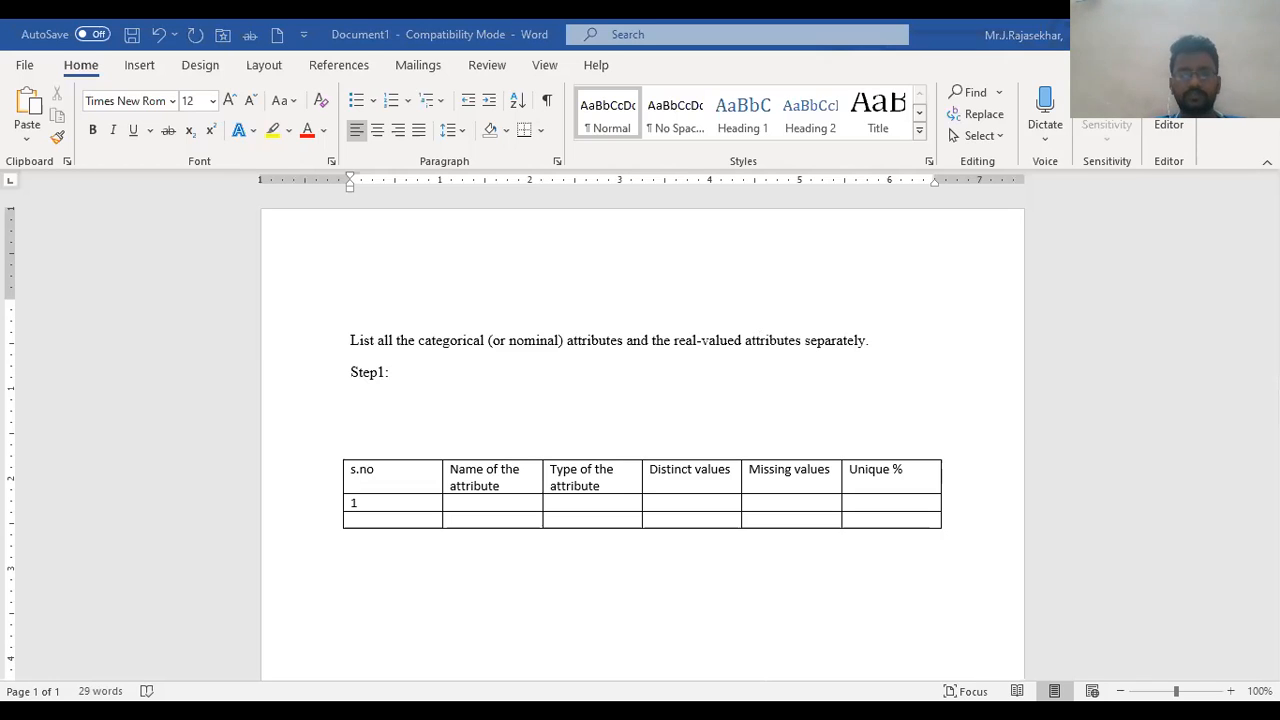
left_click(403, 386)
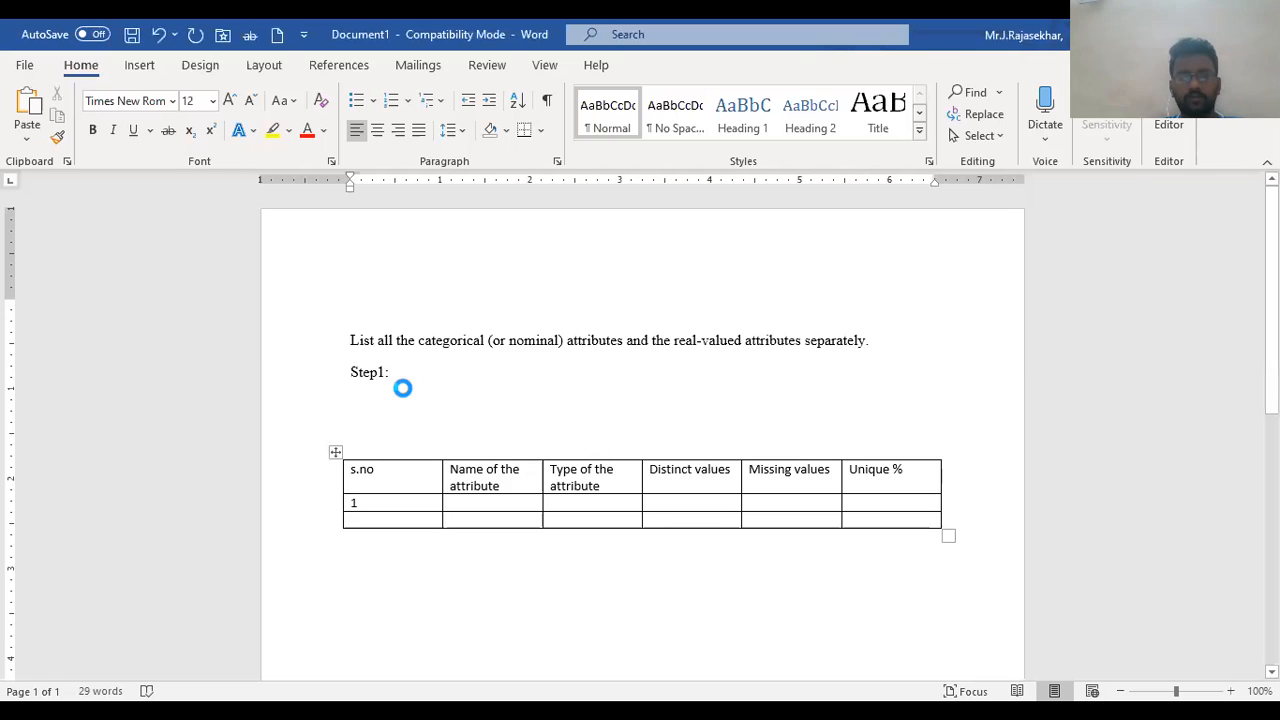
type("Open Weka and Click on Explorer.")
left_click(408, 372)
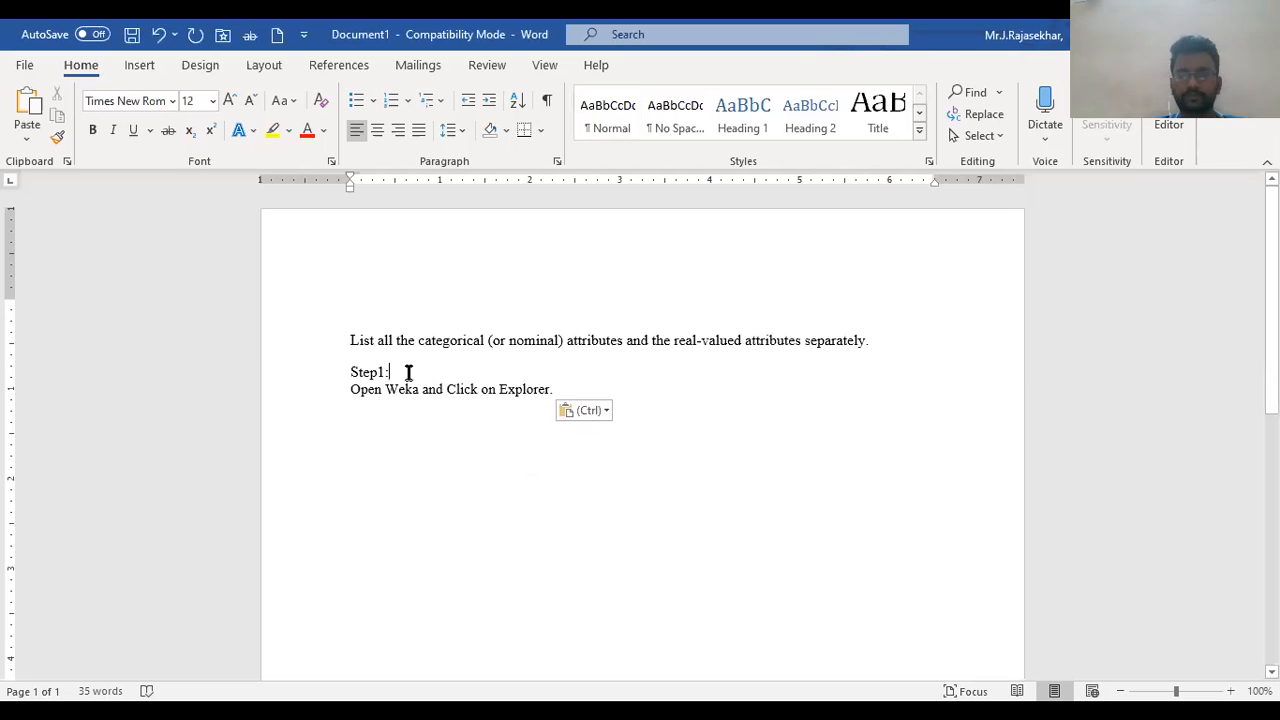
key("Delete")
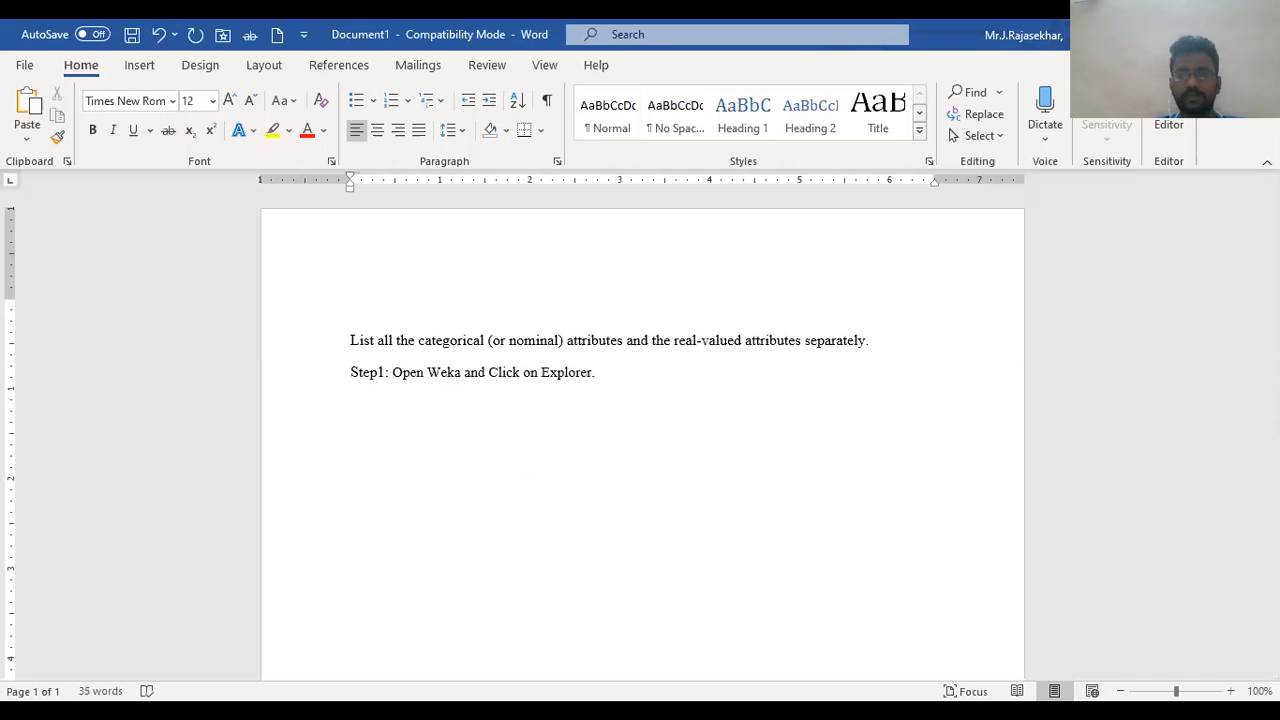
key("Return")
key("BackSpace")
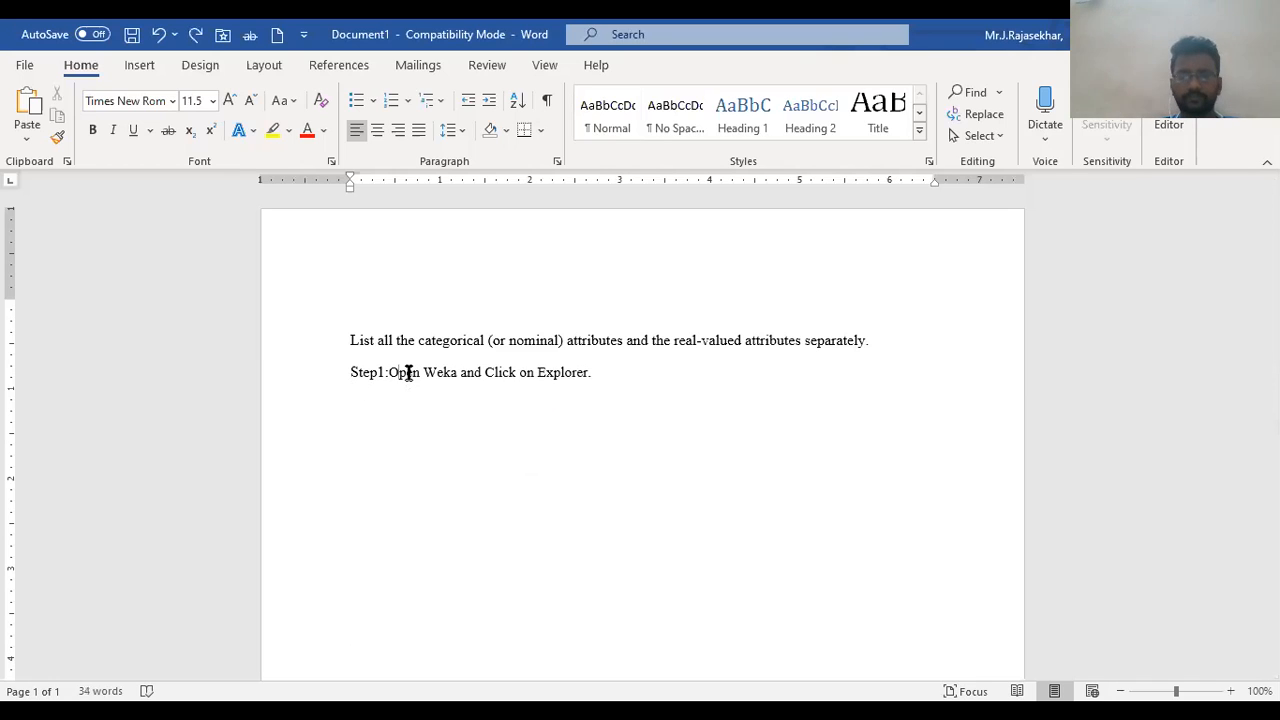
- Below Step1, add the line "Step 2: Under “Preprocess” tab Click “Open File” and load “Credit_g.arff” dataset."
key("Right")
key("Right")
key("Right")
key("Right")
key("Right")
key("Right")
key("Right")
key("Right")
key("Right")
key("Right")
key("Right")
key("Right")
key("Right")
key("Right")
key("Right")
key("Right")
key("Right")
key("Right")
key("Right")
key("Right")
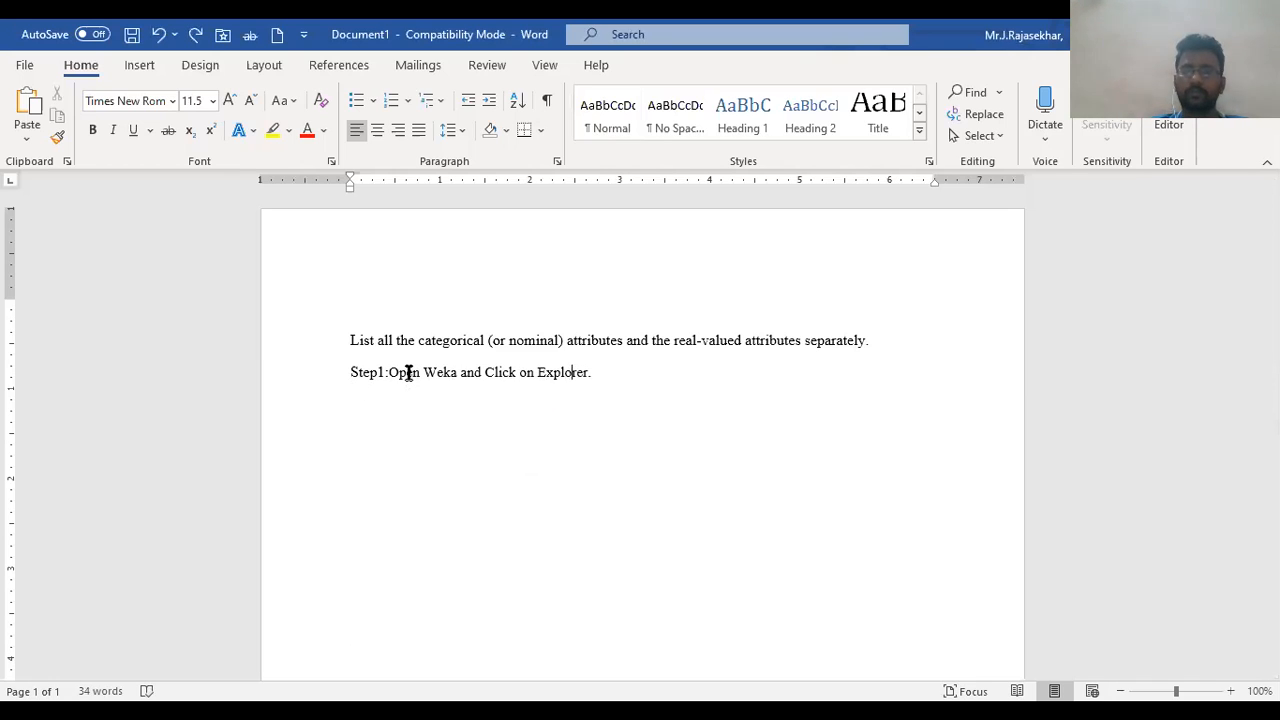
key("Return")
type("step 2")
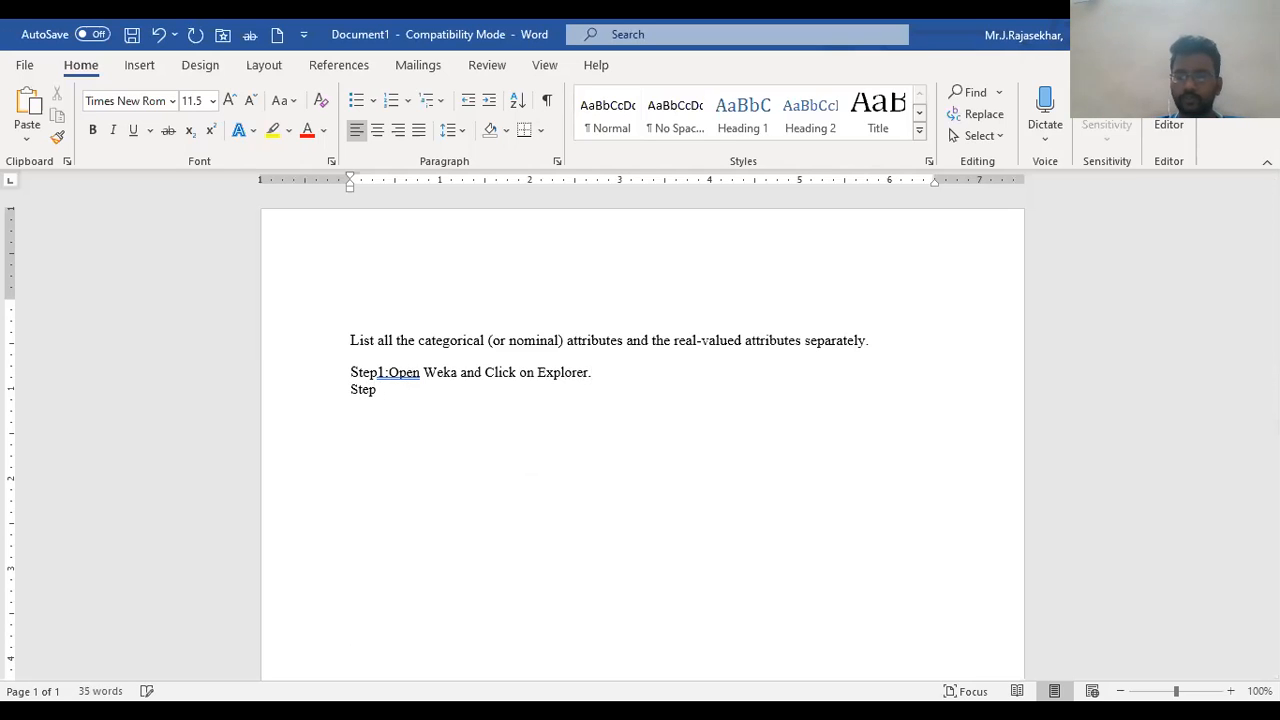
type(":")
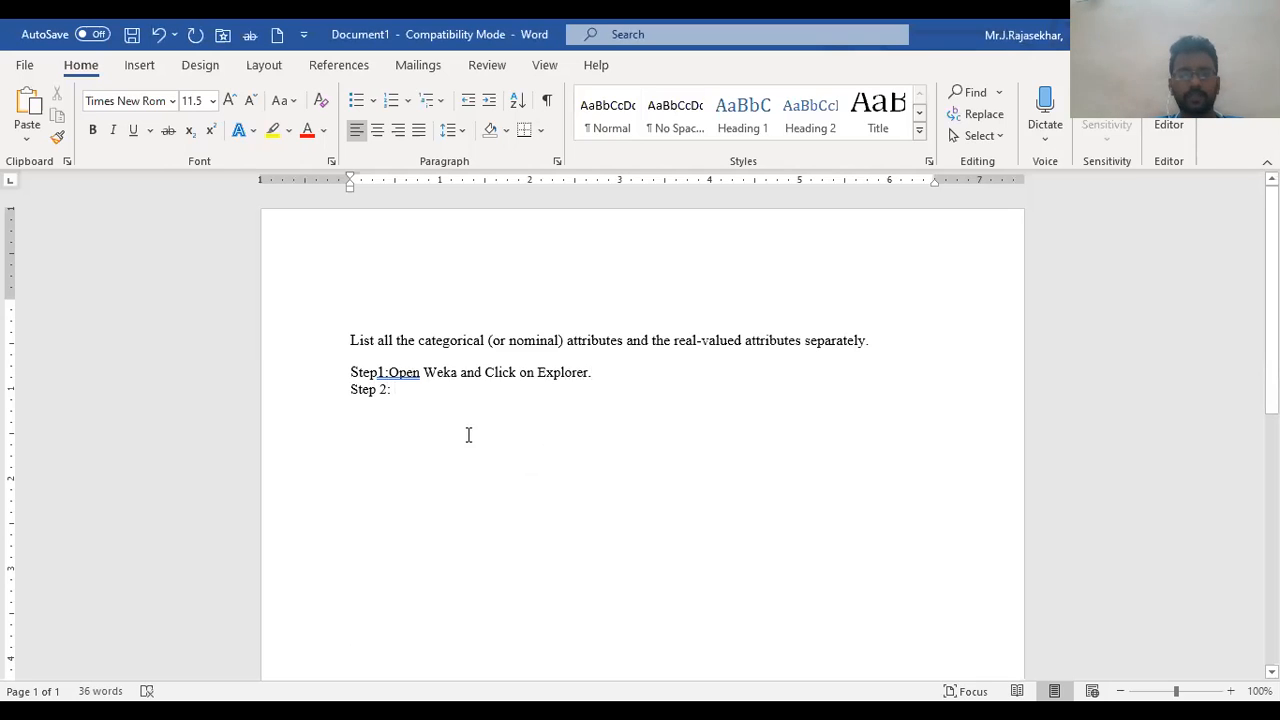
type("Under \"Preprocess\" tab Click \"Open File\" and load \"Credit_g.arff\" dataset.")
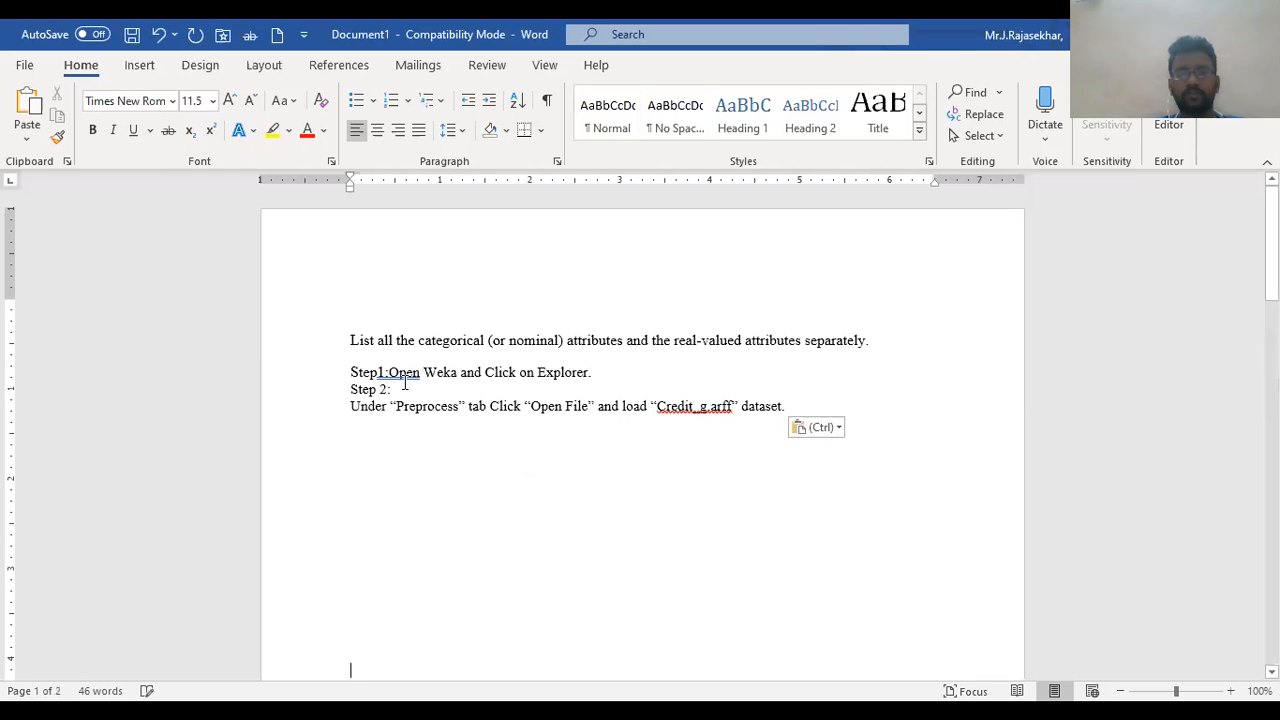
key("Delete")
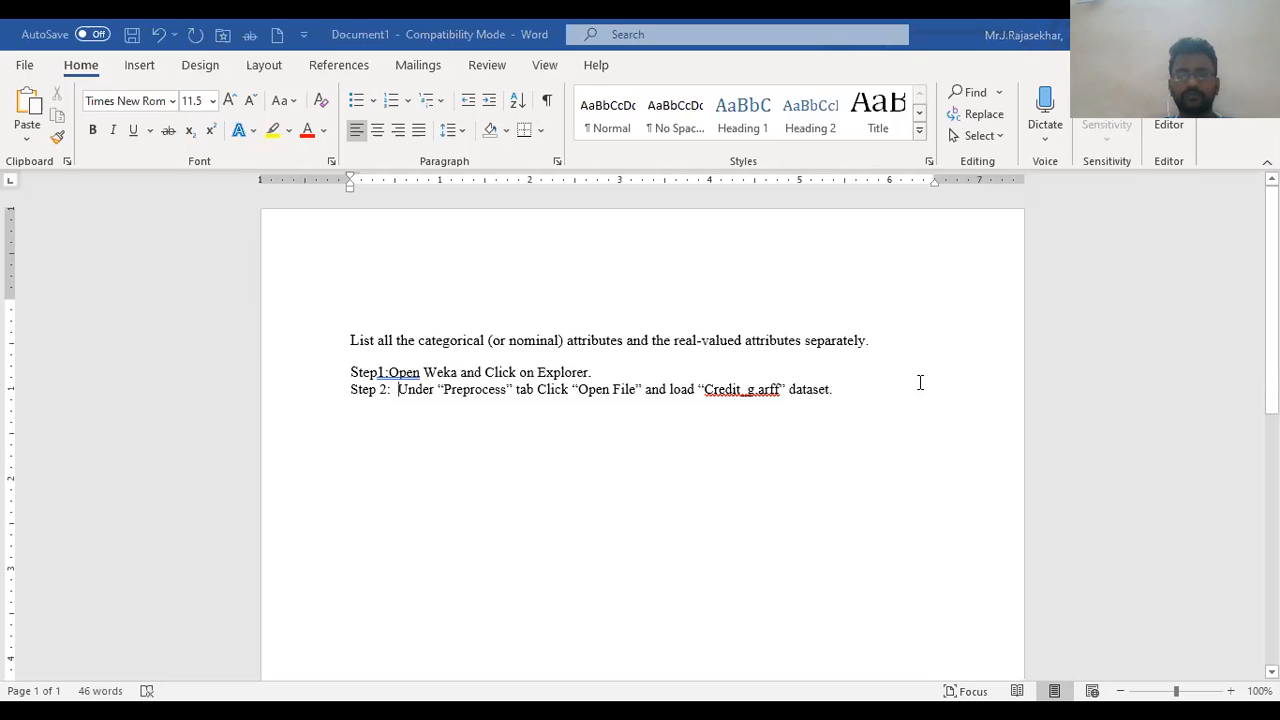
- Start a new line labelled "Step 3:" directly below the Step 2 line
left_click(843, 395)
key("Return")
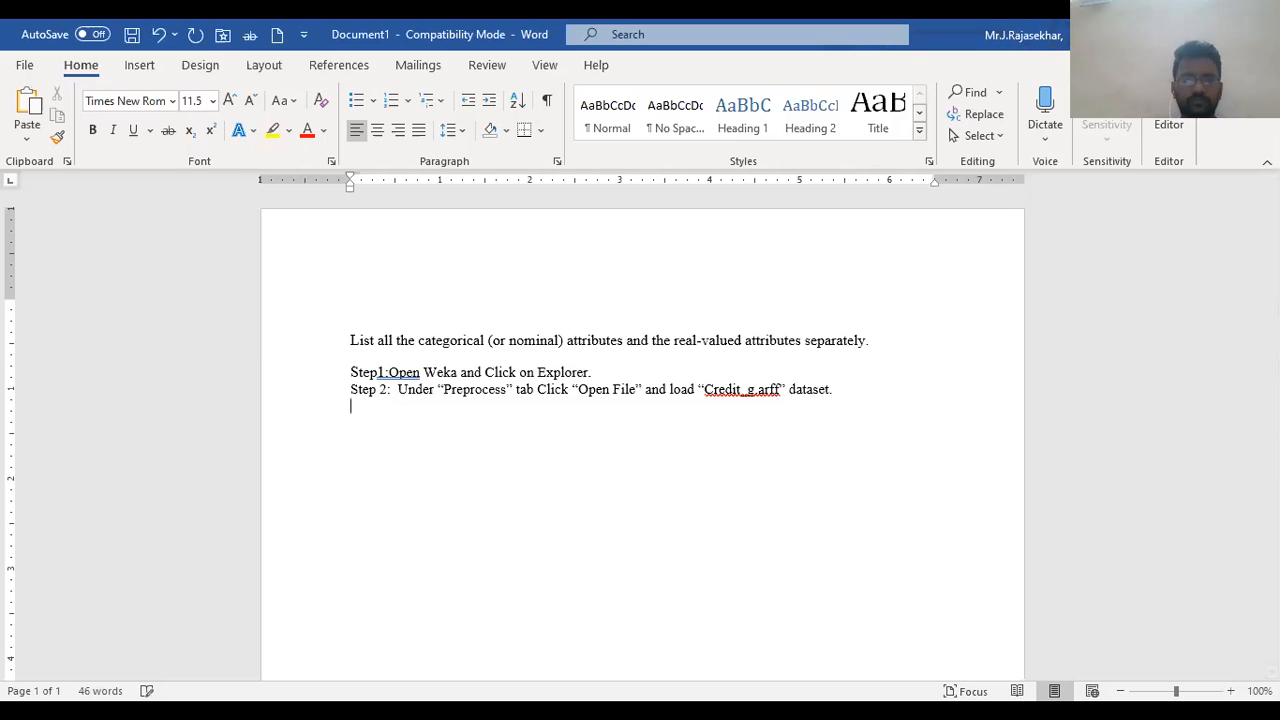
type("step 3")
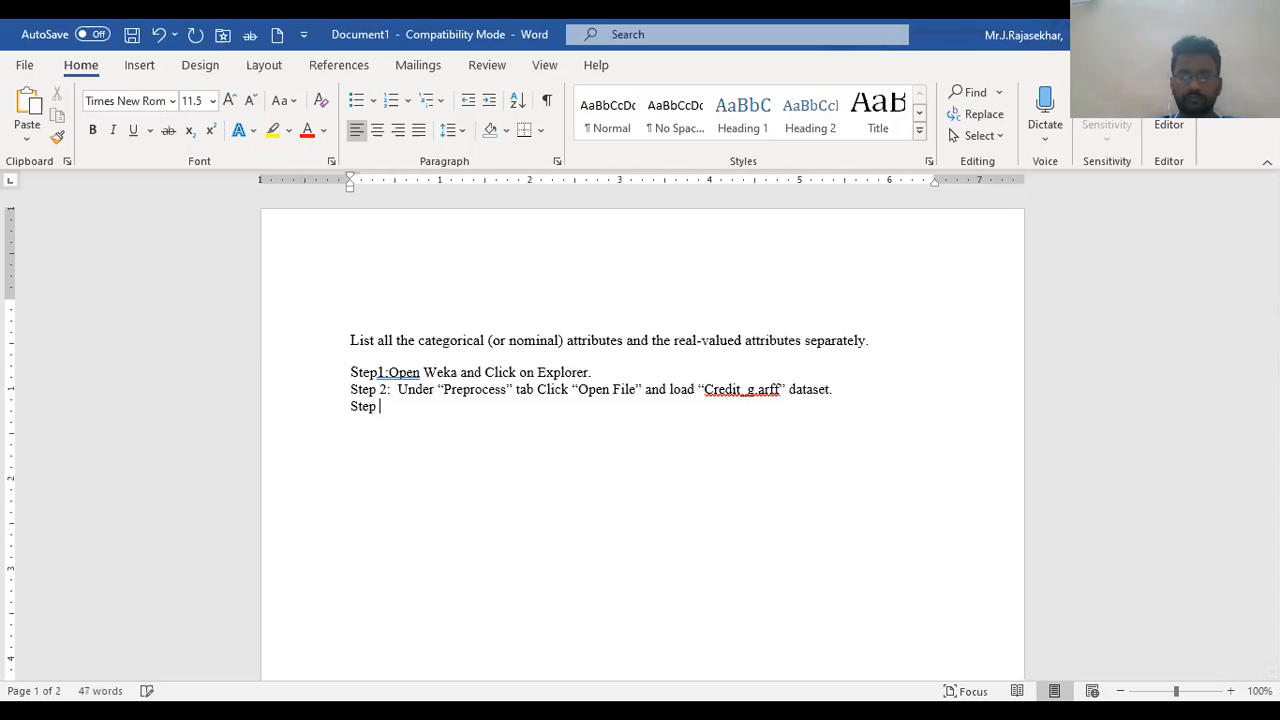
type(":")
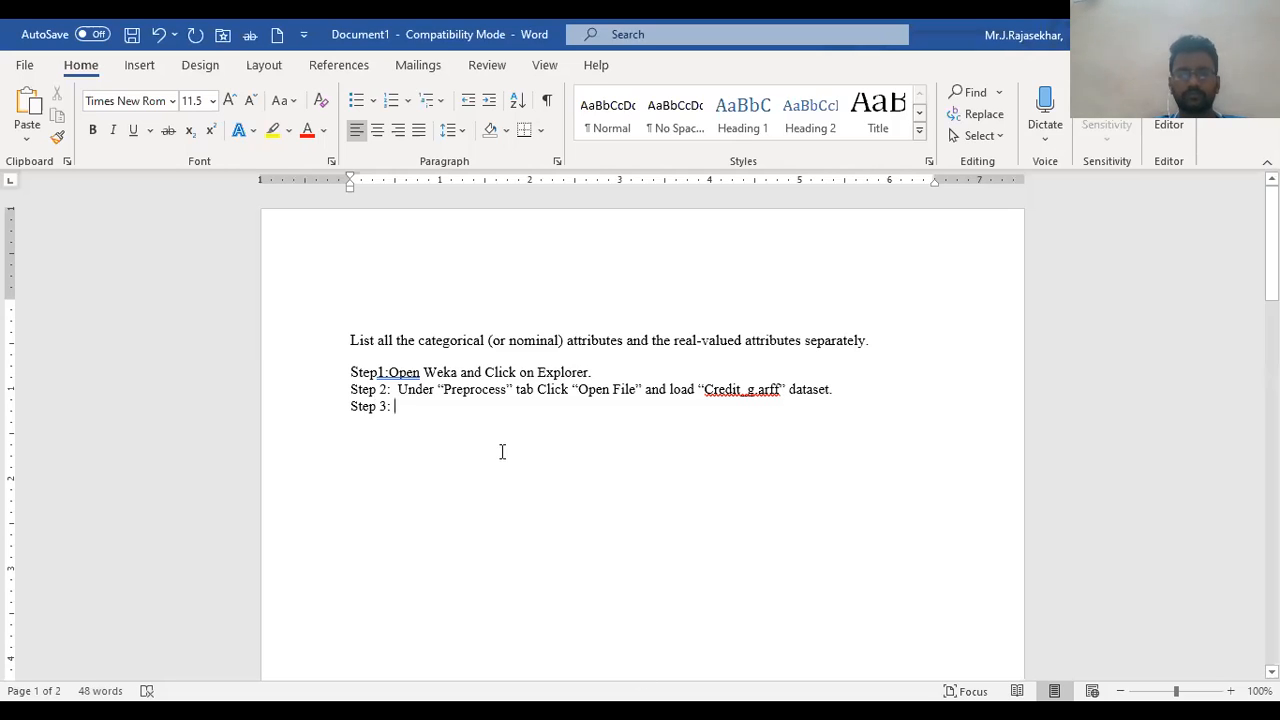
- Write "identify the type of the attribute make a list" as the Step 3 text, on the same line as its label
type("identig")
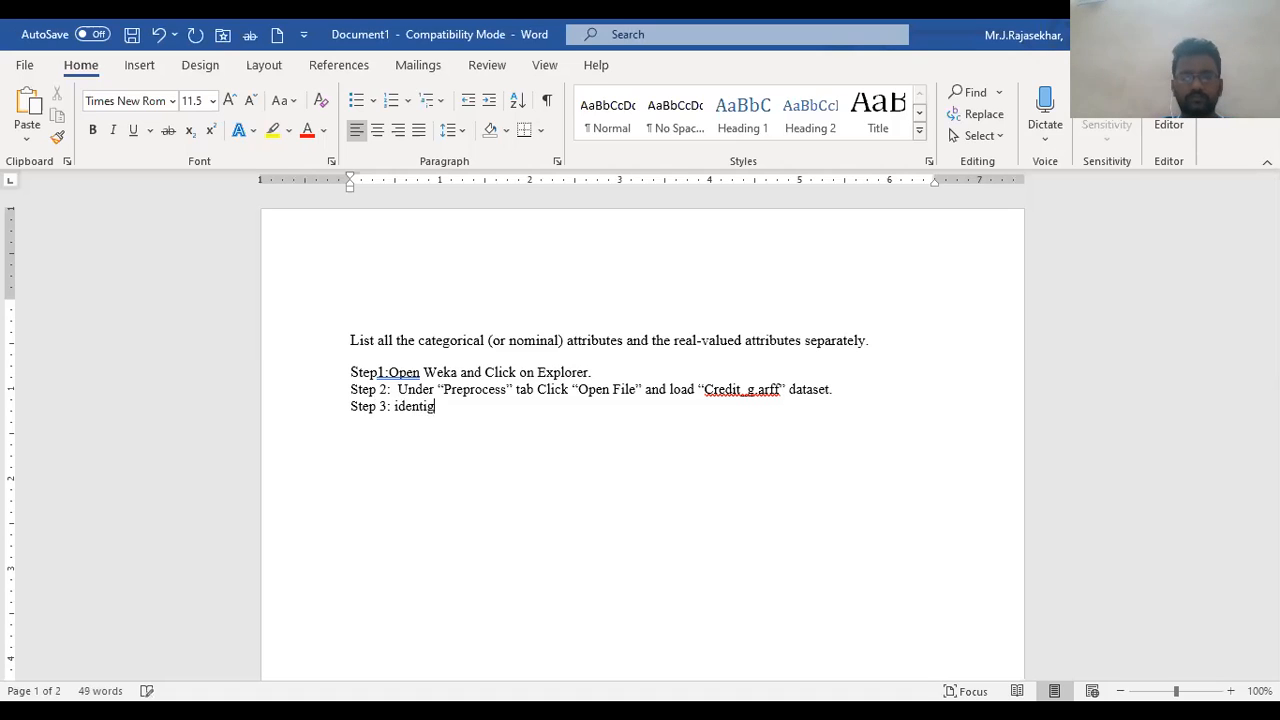
key("BackSpace")
type("fy ")
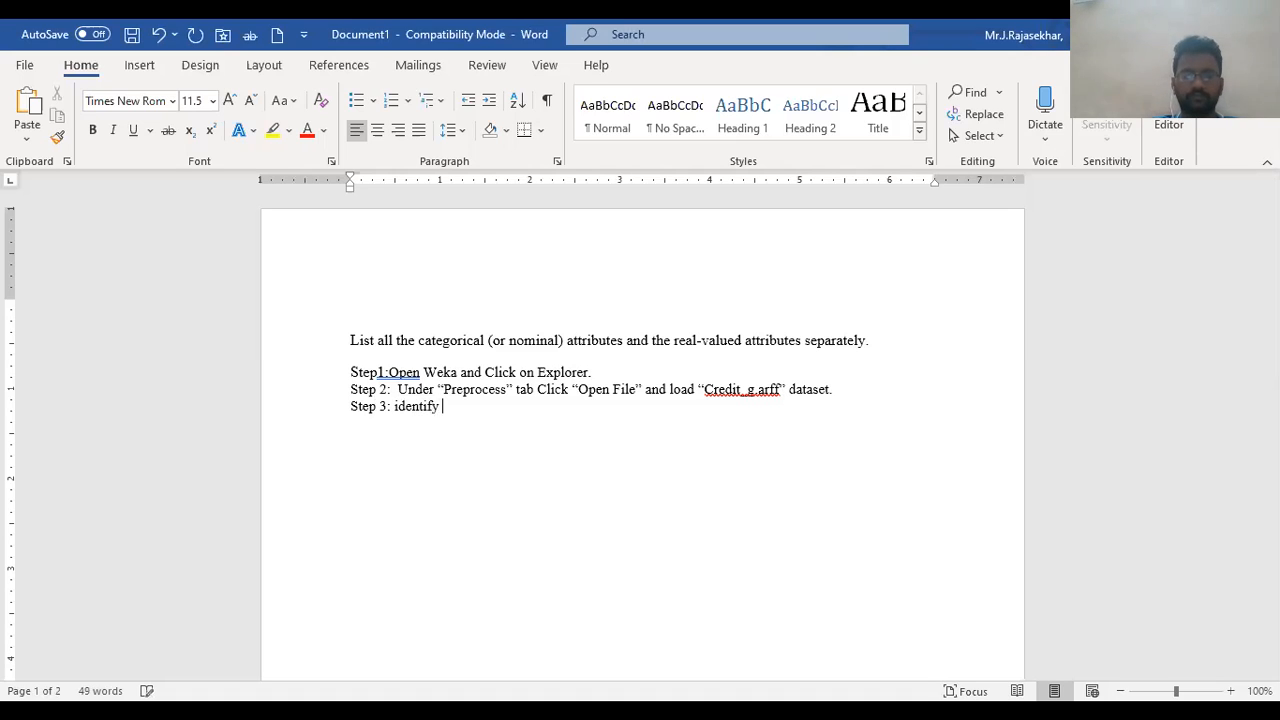
type("the tpye")
key("BackSpace")
key("BackSpace")
key("BackSpace")
type("ype of the ")
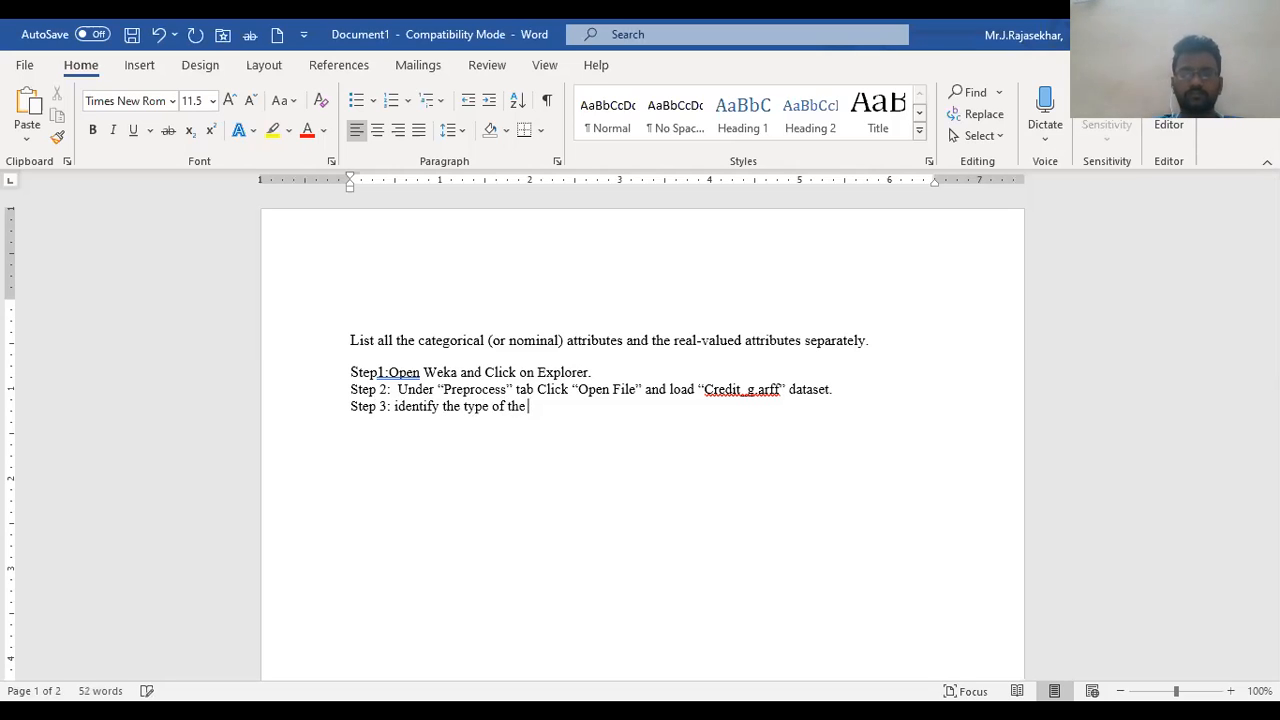
type("attribu")
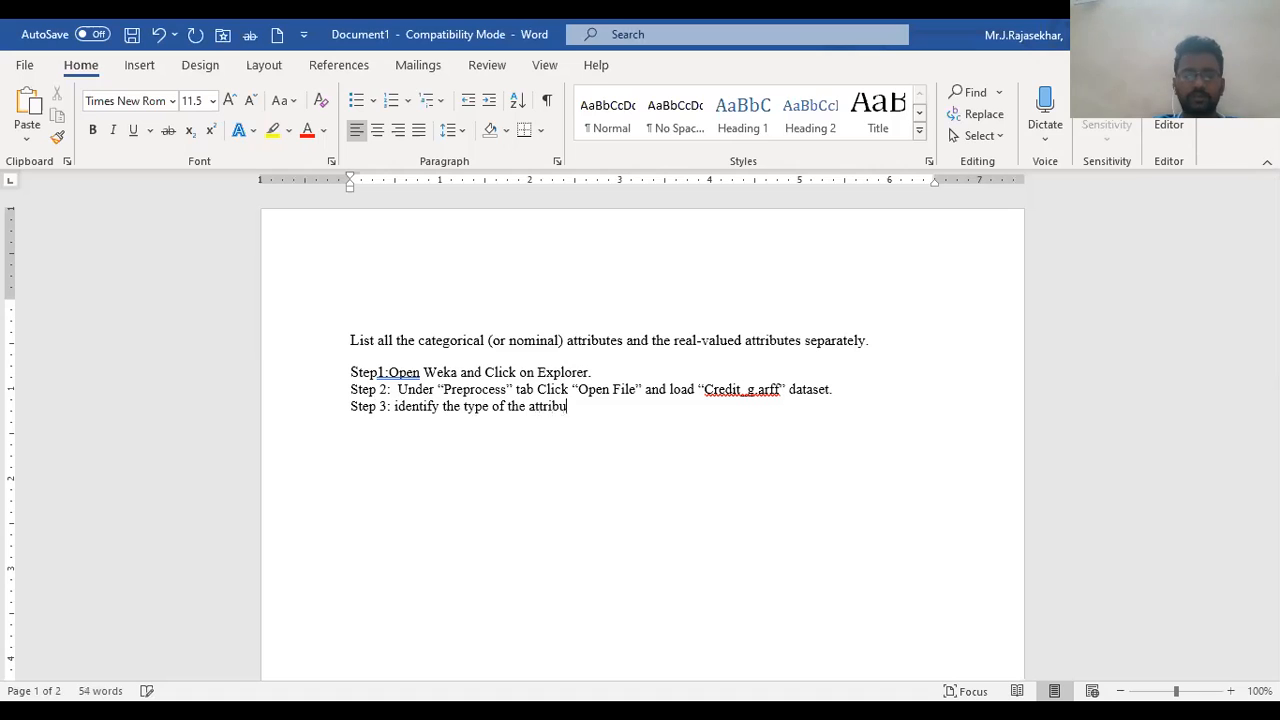
type("te make a sl")
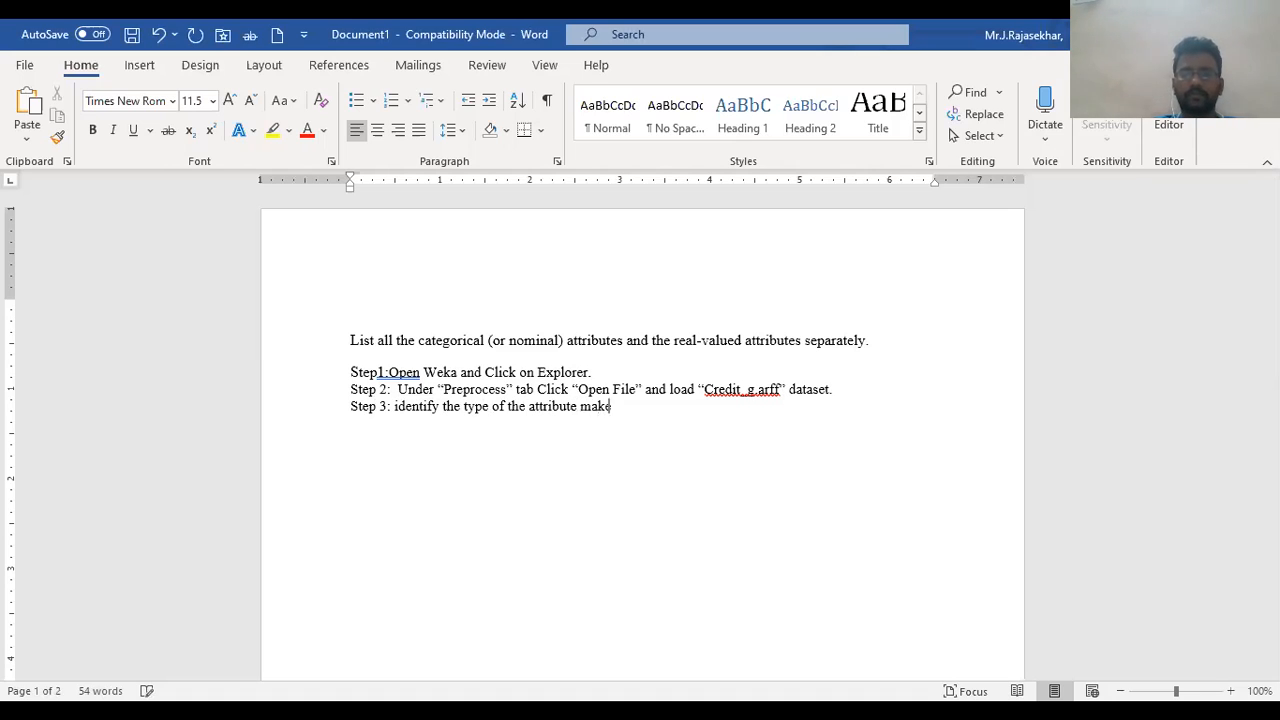
key("BackSpace")
key("BackSpace")
type("list")
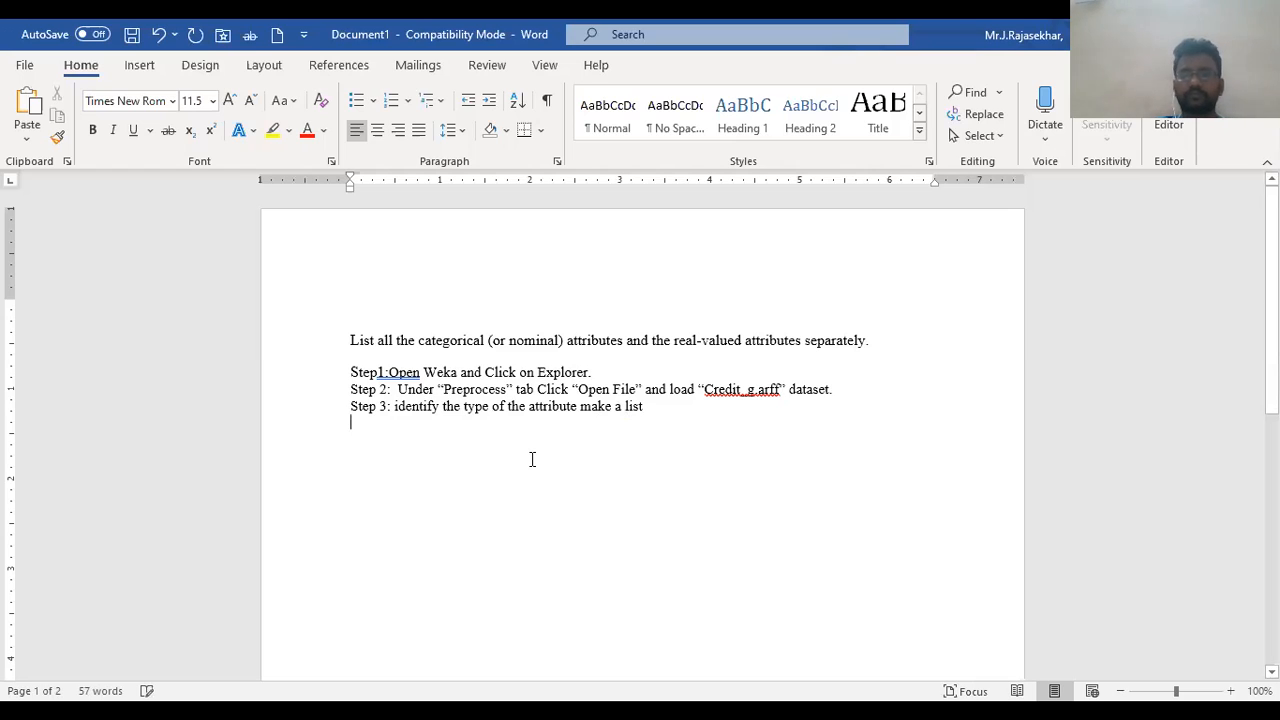
- Remove the surplus blank lines between Step 3 and the table so the table sits just below the steps
key("BackSpace")
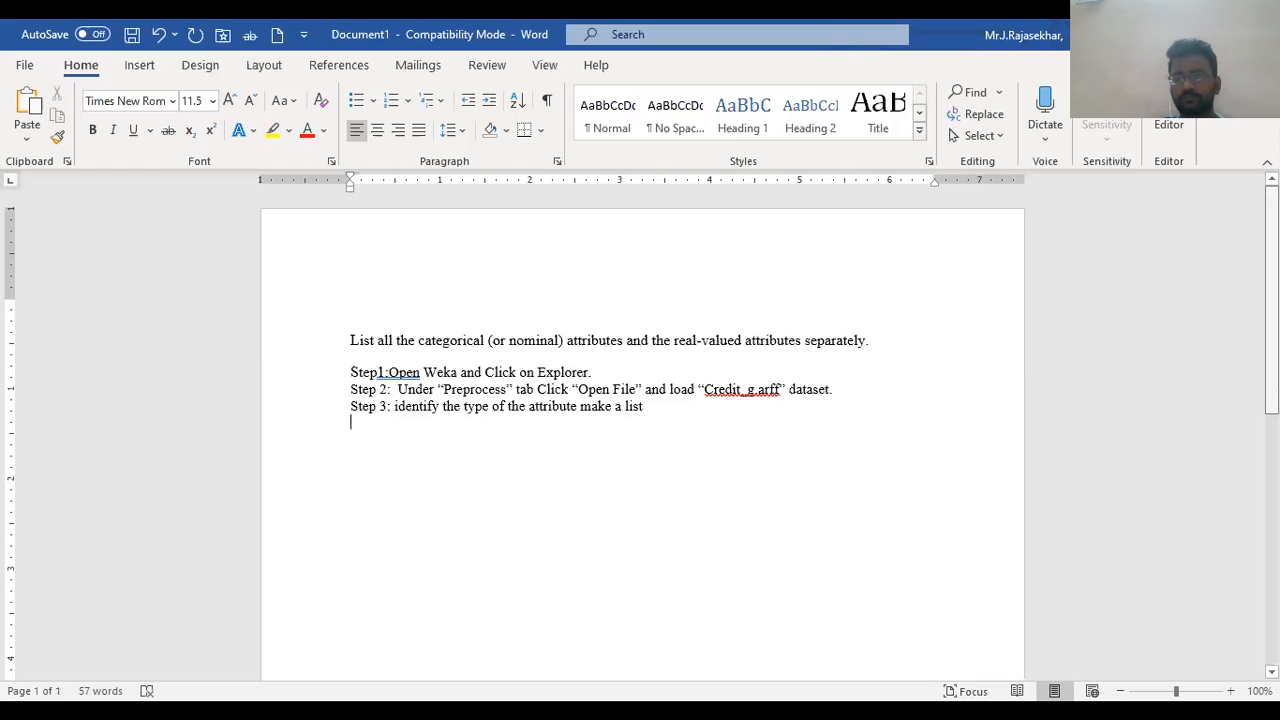
scroll(700, 229, "down", 8)
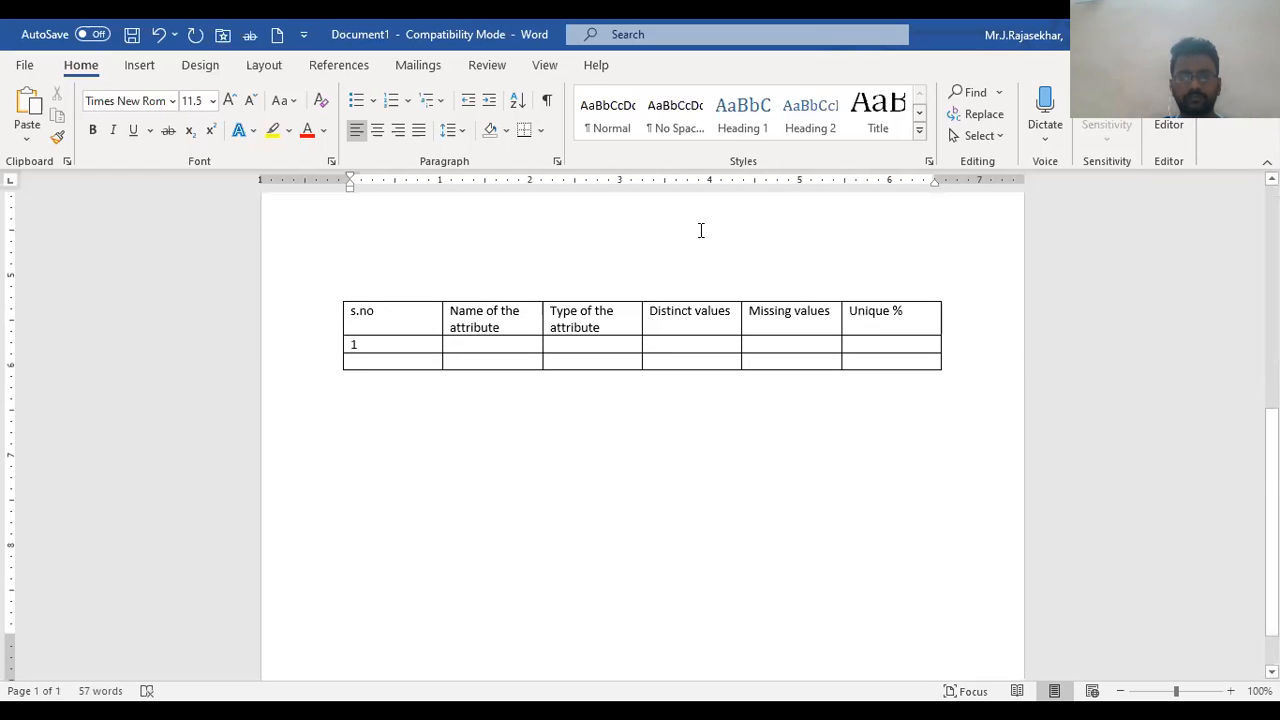
scroll(570, 410, "up", 8)
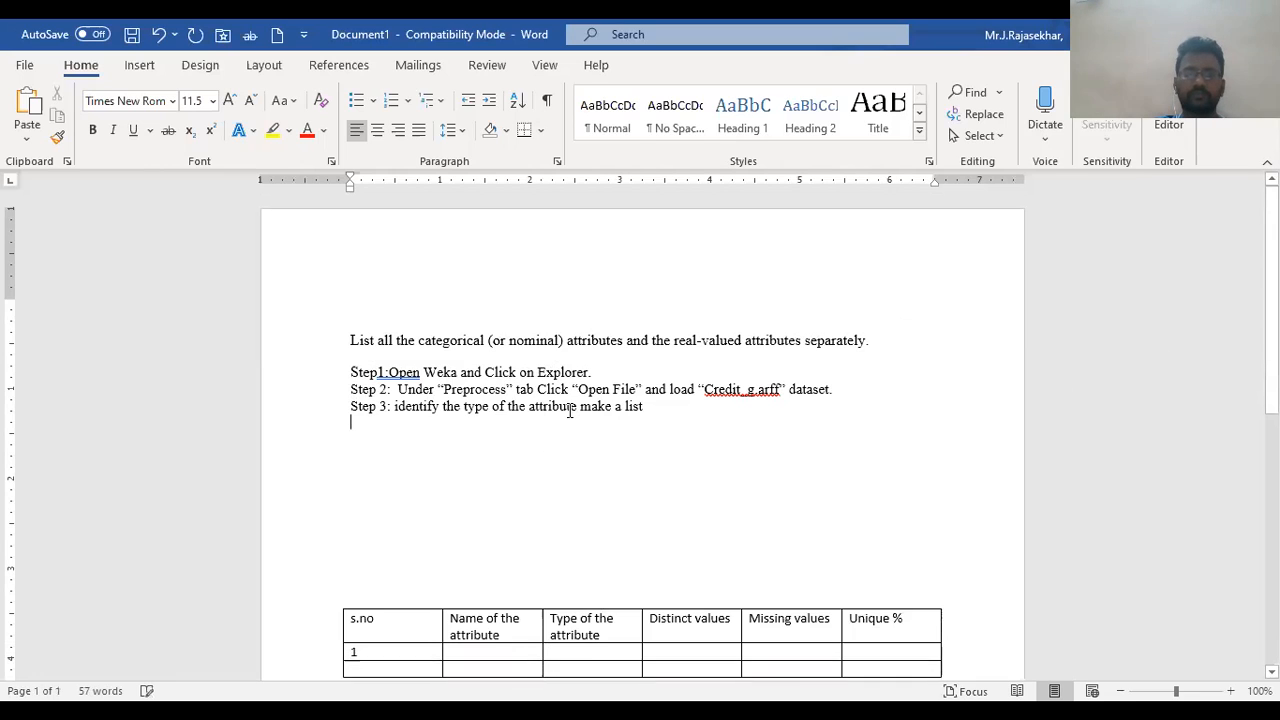
key("Delete")
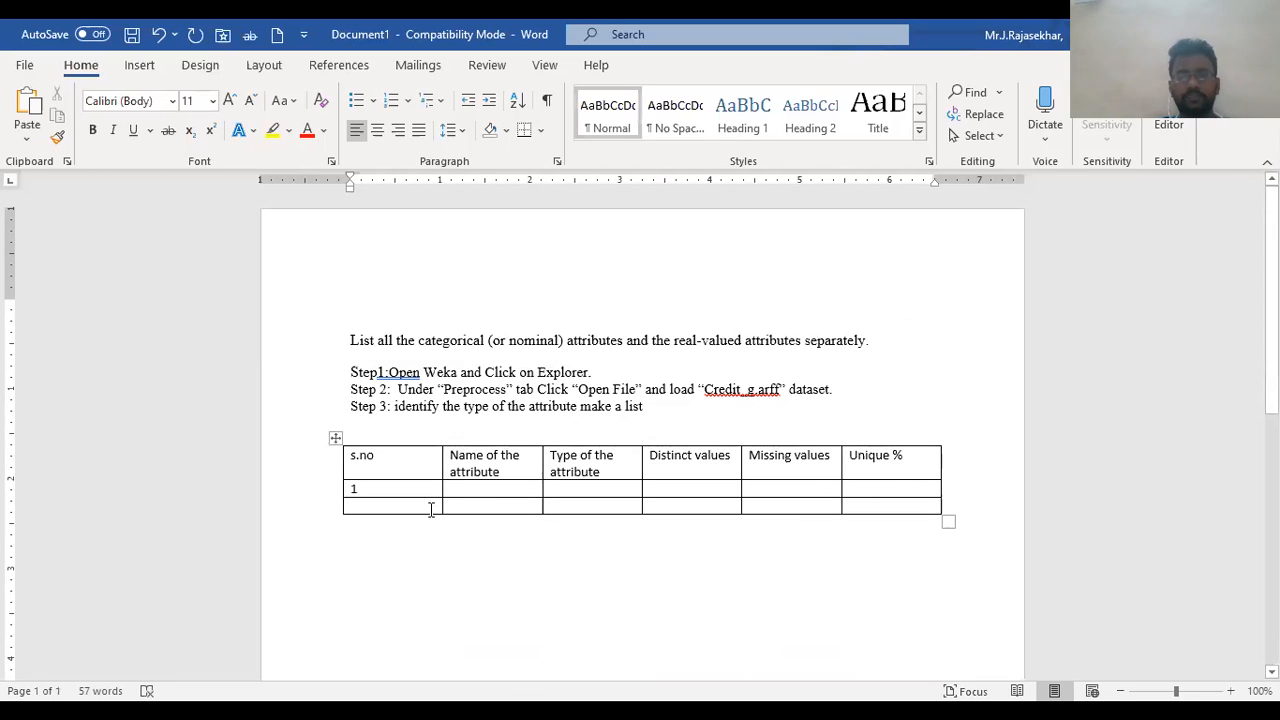
- Enter "Checking status" as the name of the attribute in table row 1
left_click(481, 487)
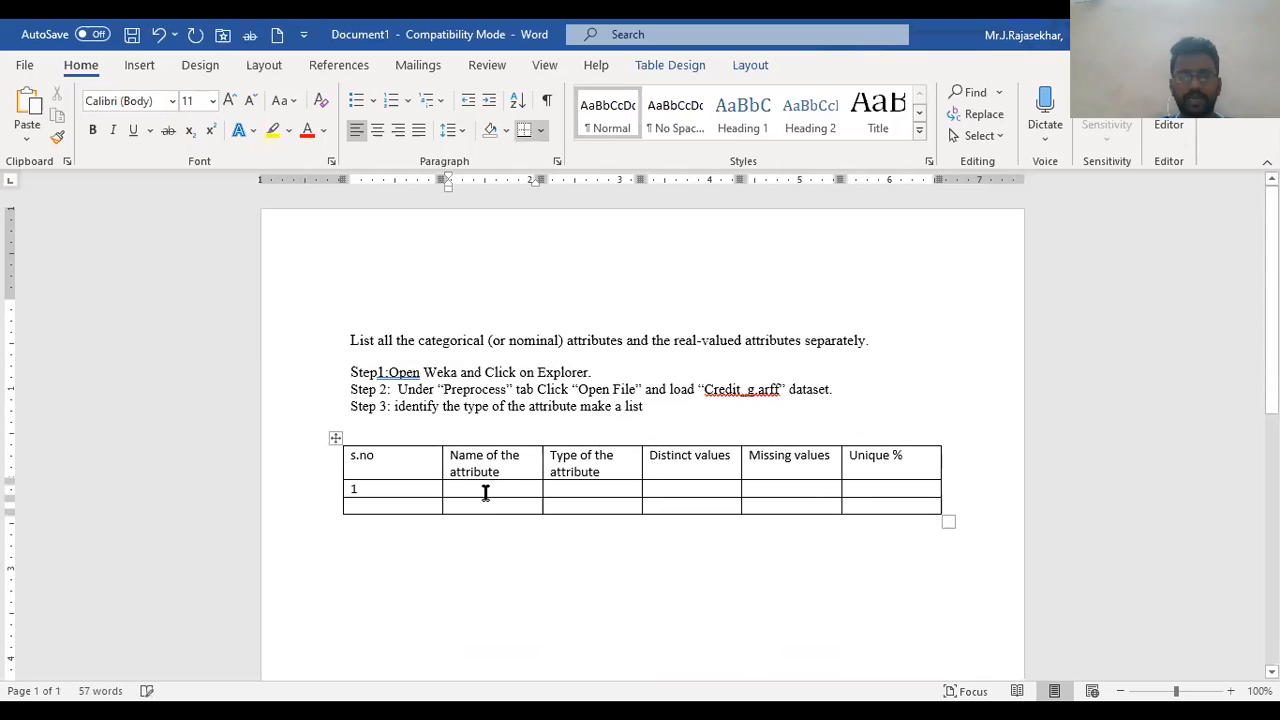
key("alt+Tab")
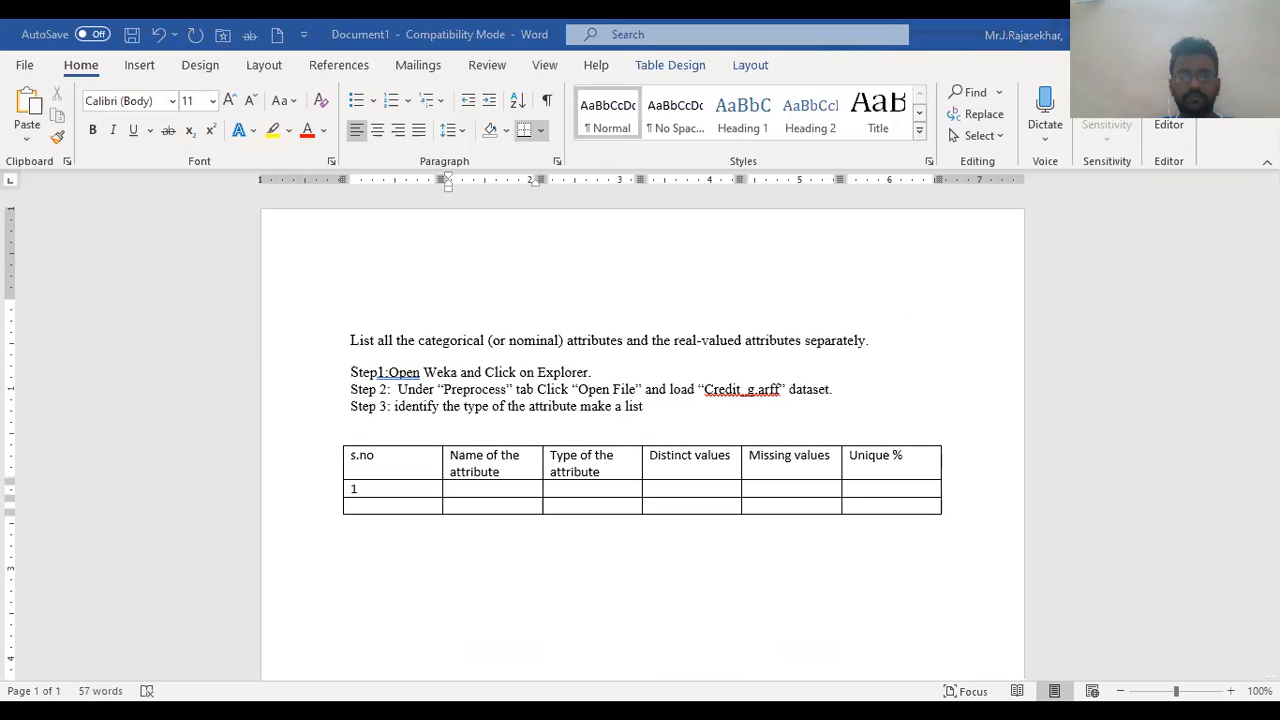
left_click(483, 497)
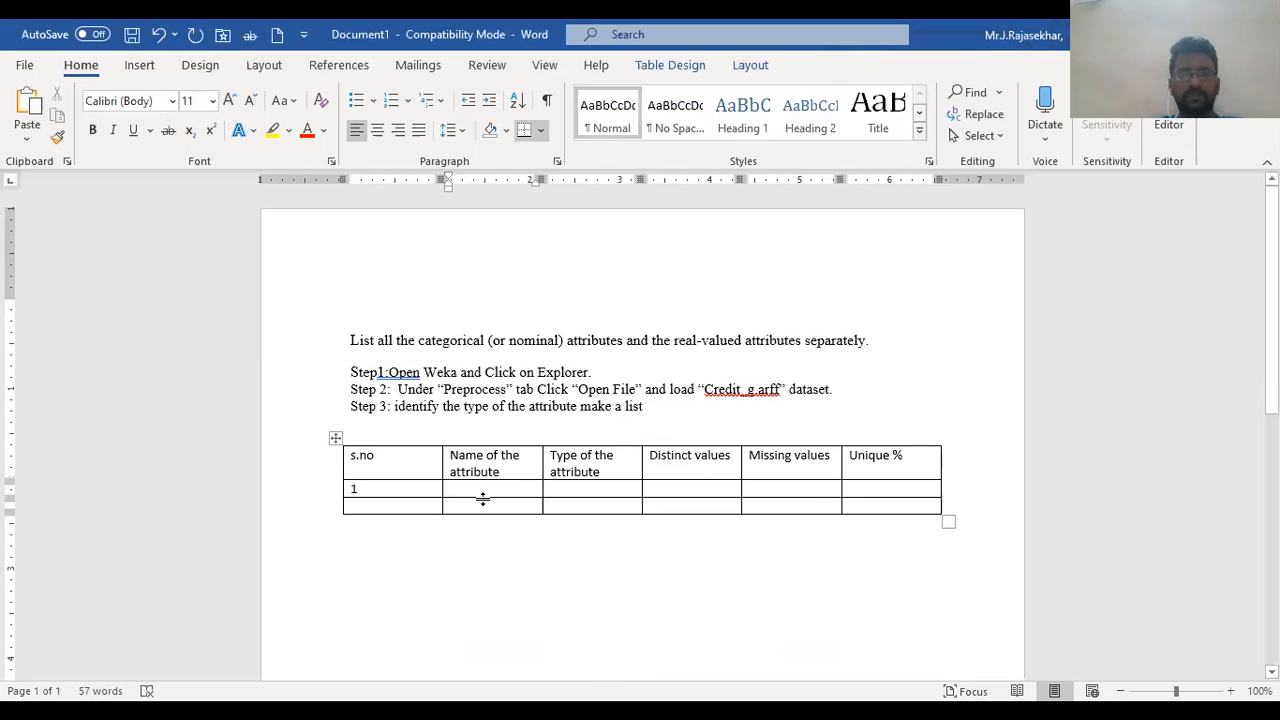
type("ch")
key("BackSpace")
type("hce")
key("BackSpace")
key("BackSpace")
type("ecking s")
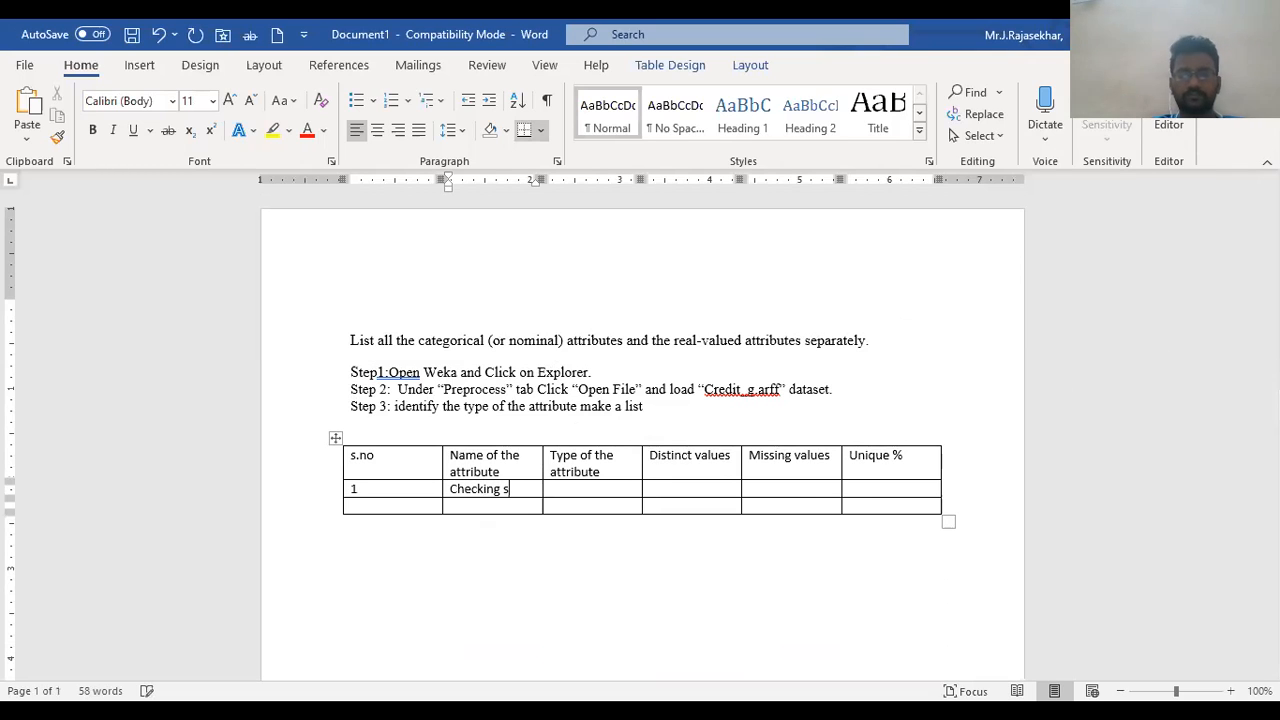
type("tatus")
key("Tab")
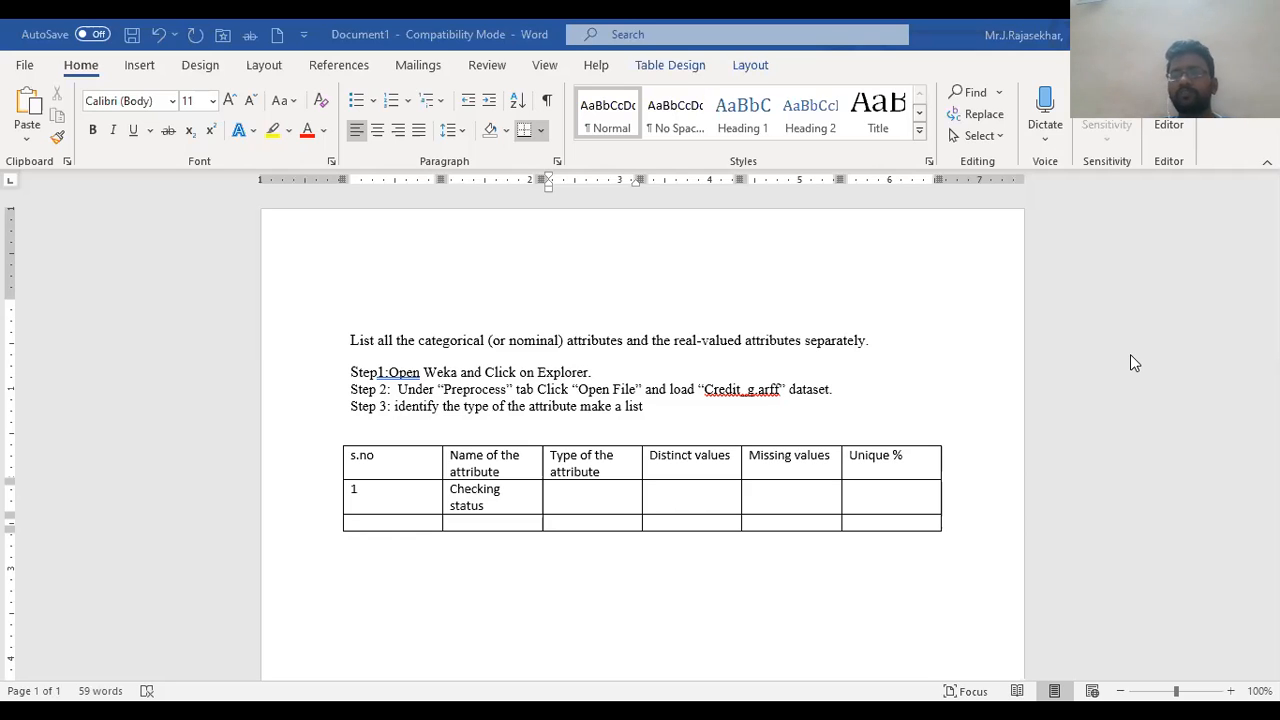
- Complete the Checking status row with type Nominal, 4 distinct values, 0 missing values and 0 unique %
left_click(603, 505)
type("nominal")
key("Tab")
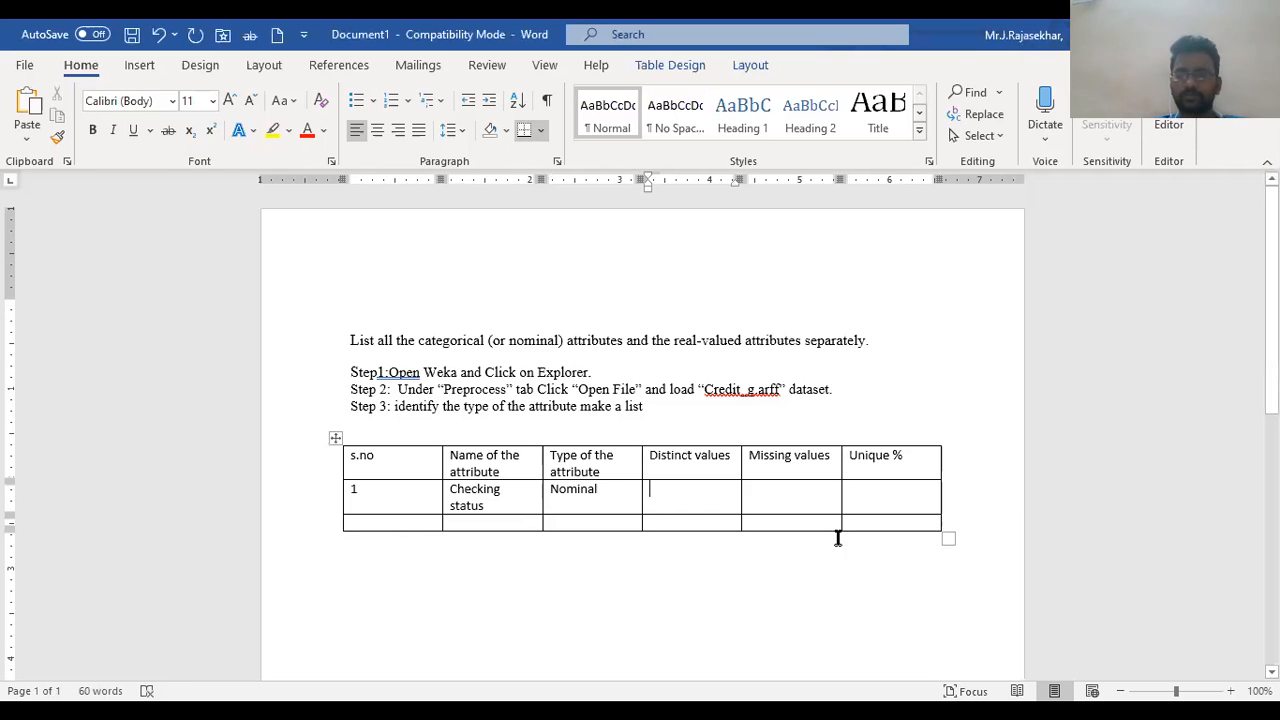
type("4")
key("Tab")
type("0")
key("Tab")
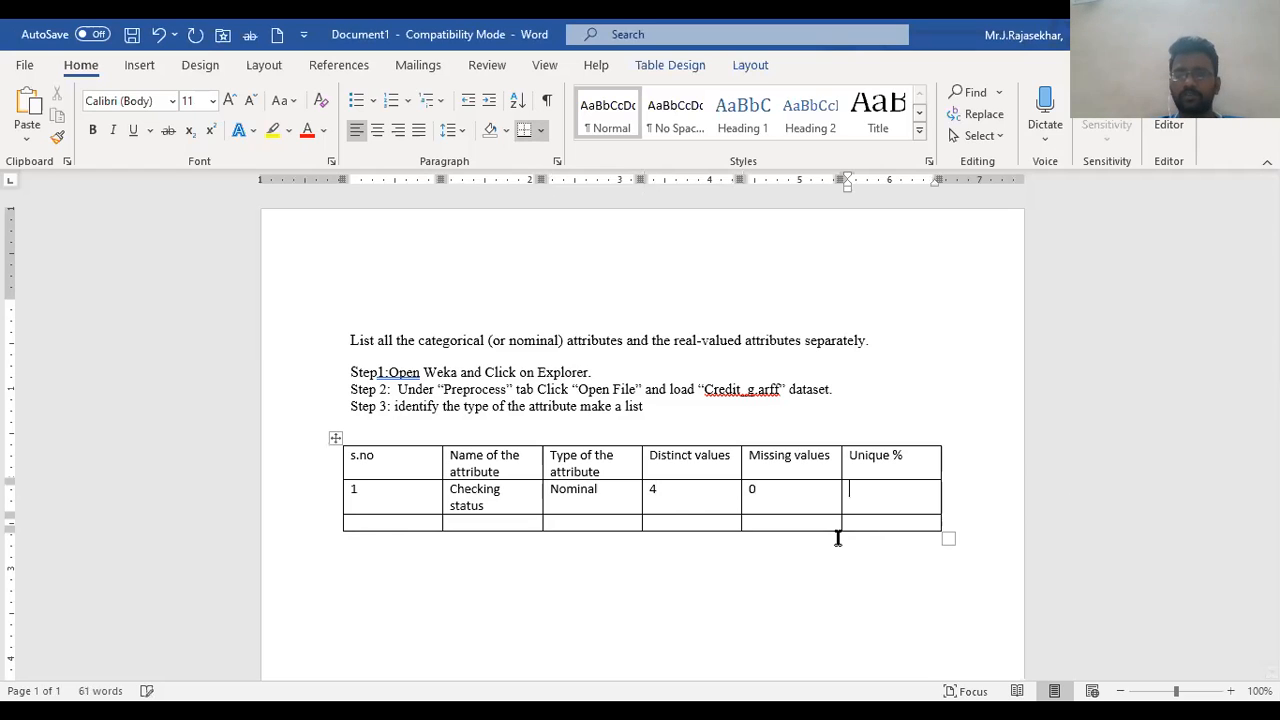
type("0")
key("Tab")
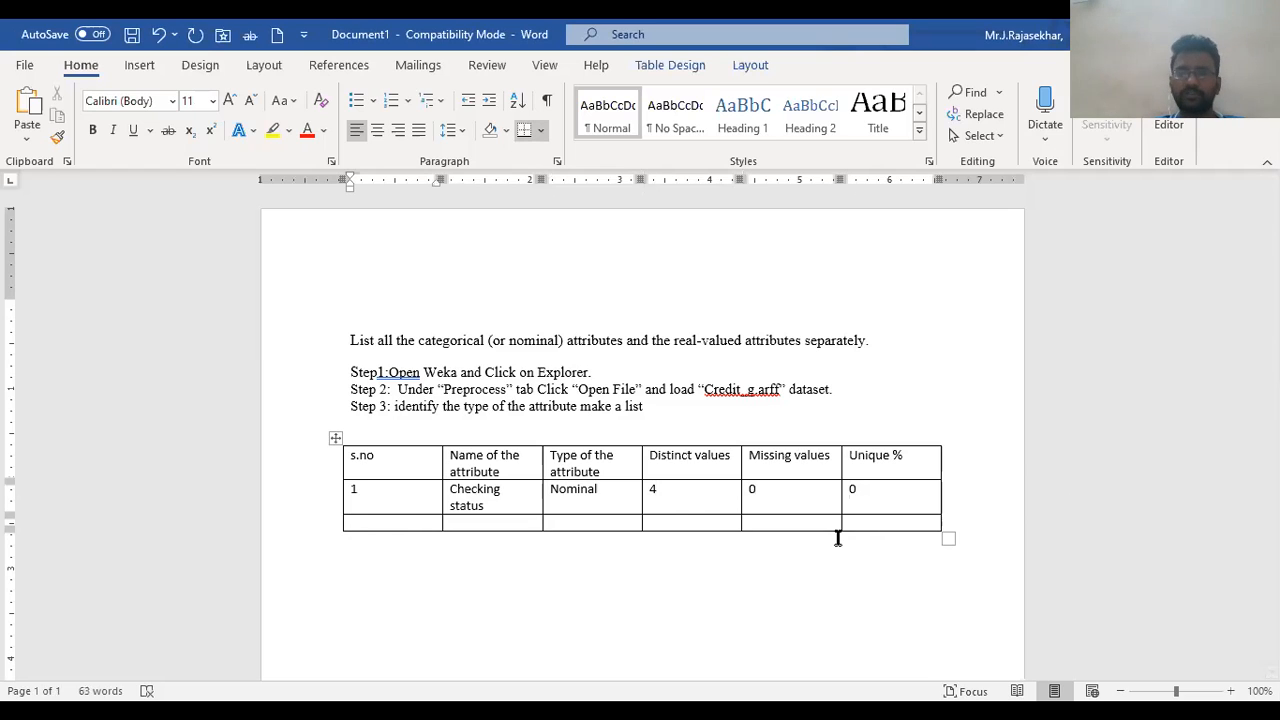
- Fill the next table row with s.no 2, attribute name Duration and type Numeric
type("2")
key("Tab")
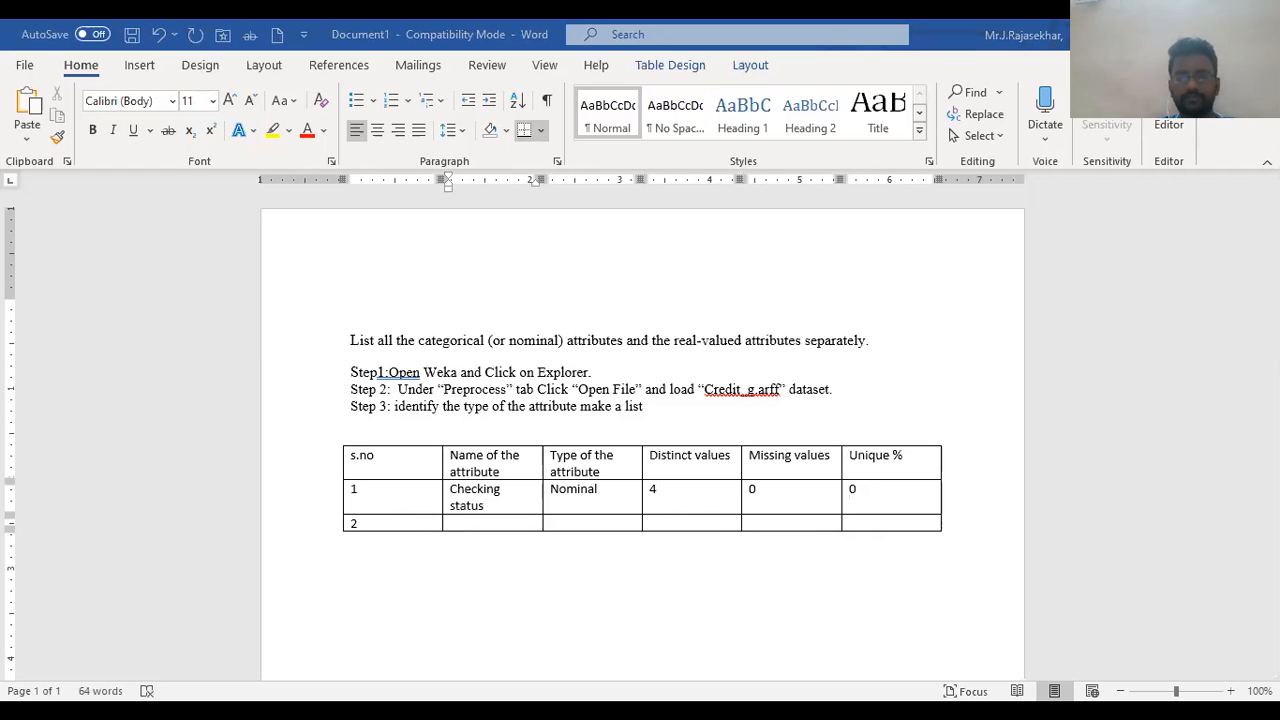
type("dua")
key("BackSpace")
type("ration")
key("Tab")
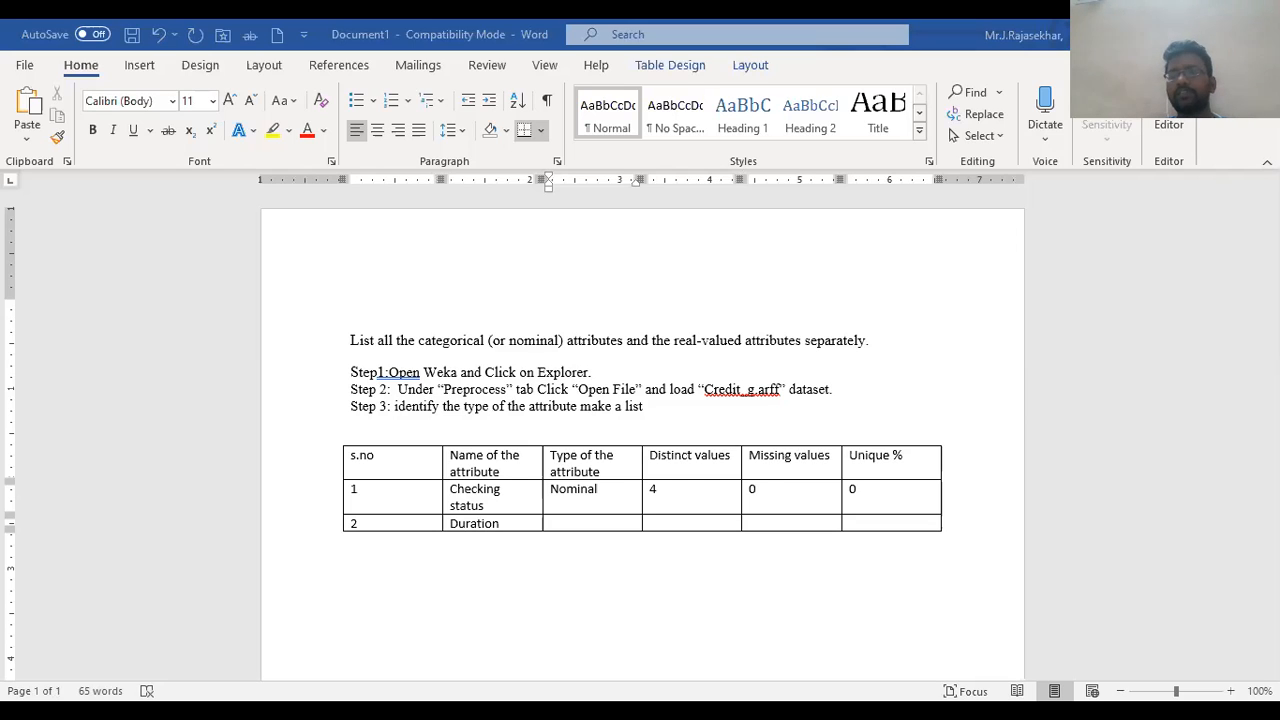
type("nume")
key("BackSpace")
type("eric")
key("Tab")
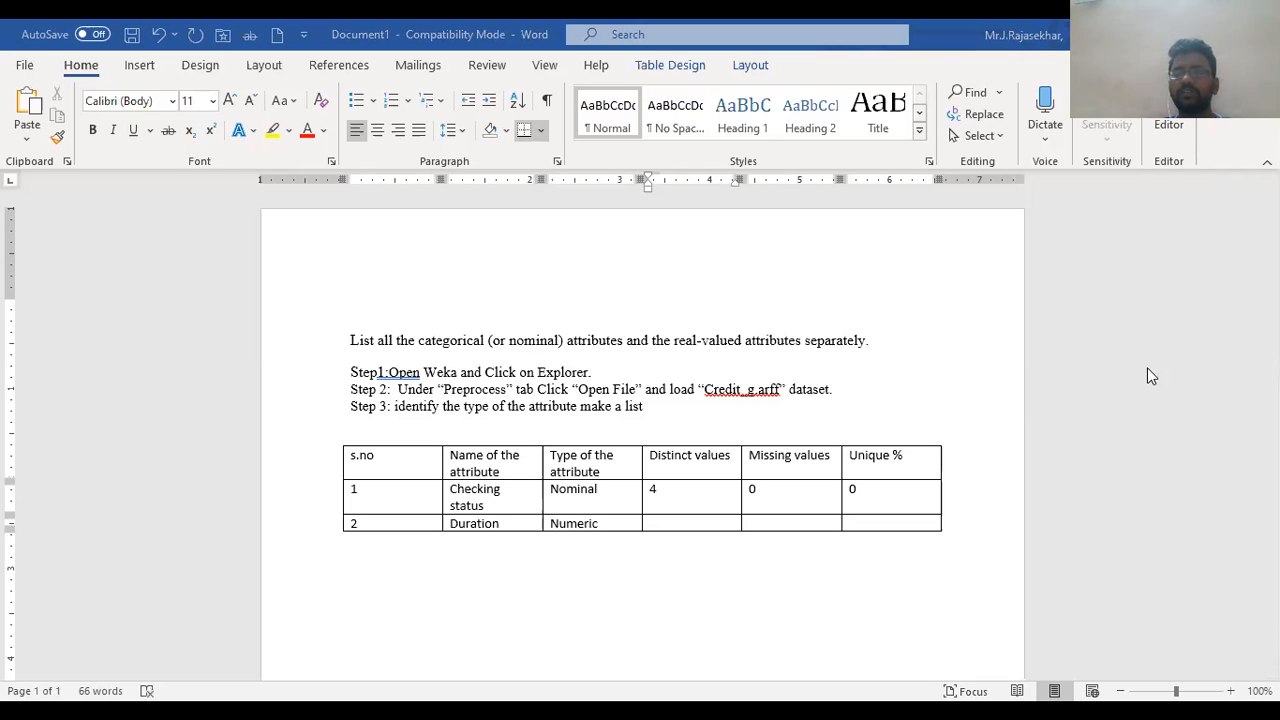
- Complete the Duration row with 33 distinct, 0 missing and 5 unique %, and add a new row numbered 3
type("33")
key("Tab")
type("0")
key("Tab")
type("5")
key("Tab")
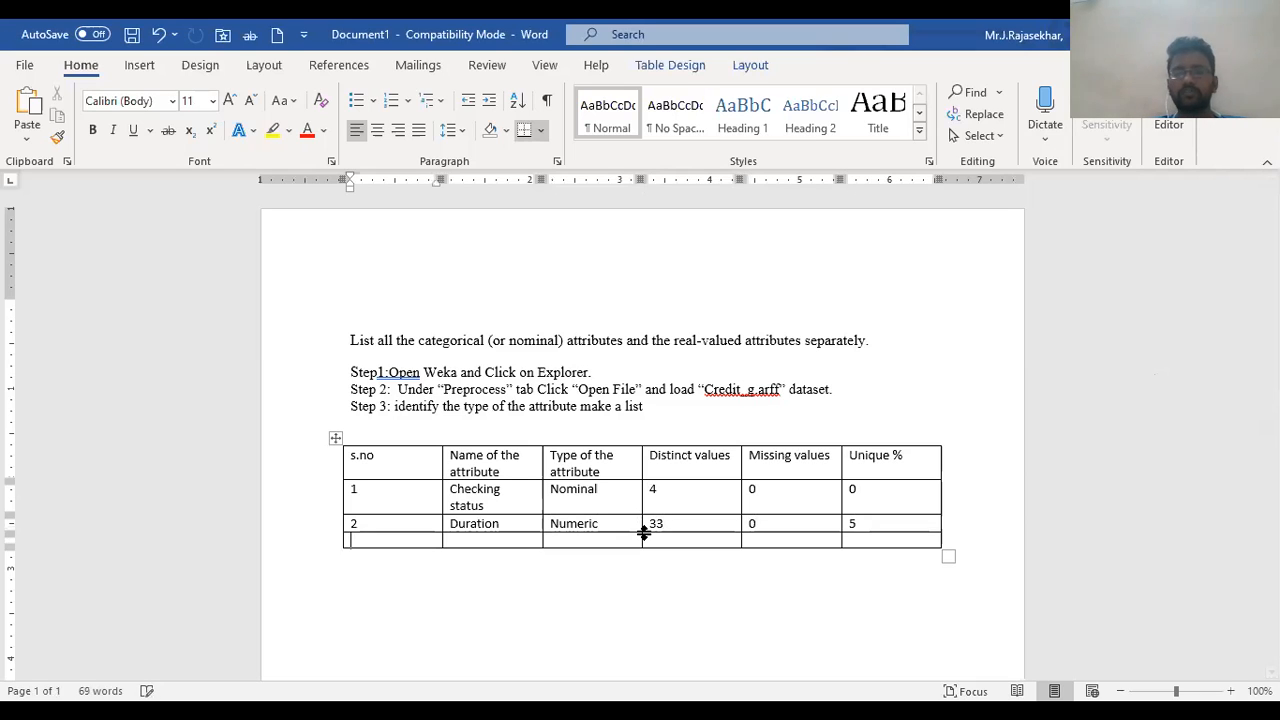
type("3")
key("Tab")
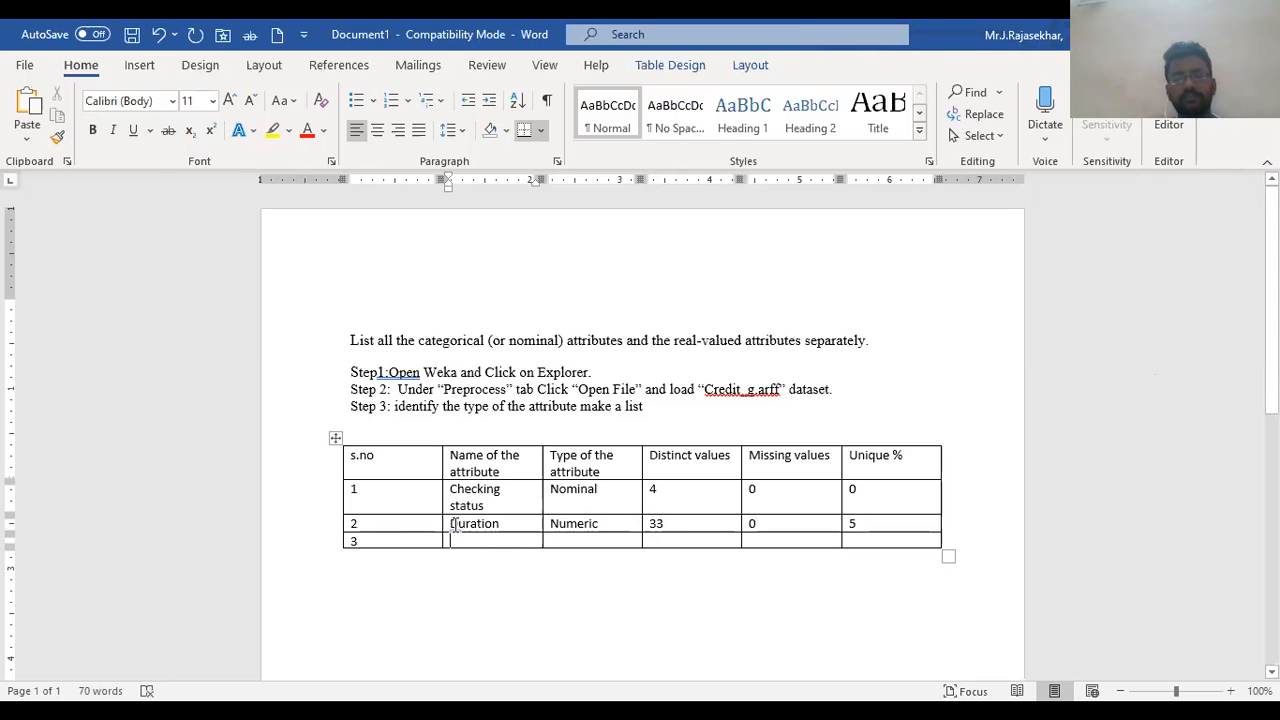
- Copy the whole attribute table and paste a duplicate of it below the original
left_click_drag(451, 524, 891, 529)
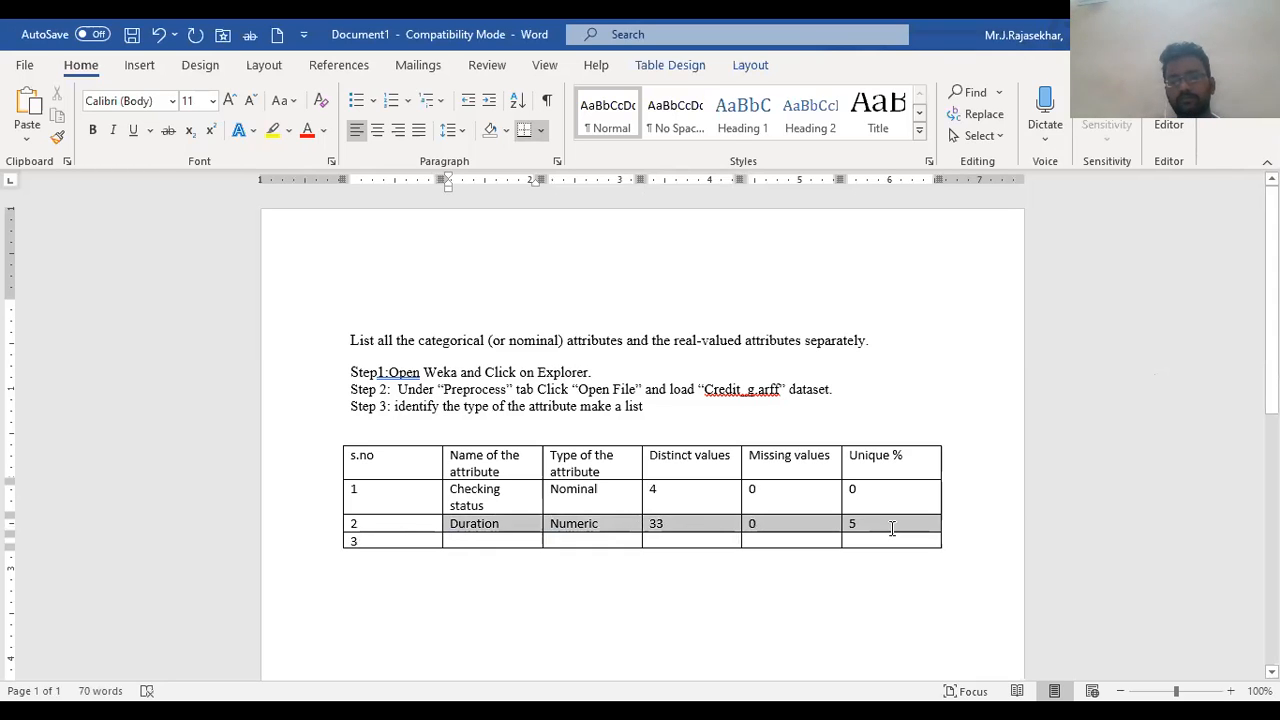
left_click(731, 549)
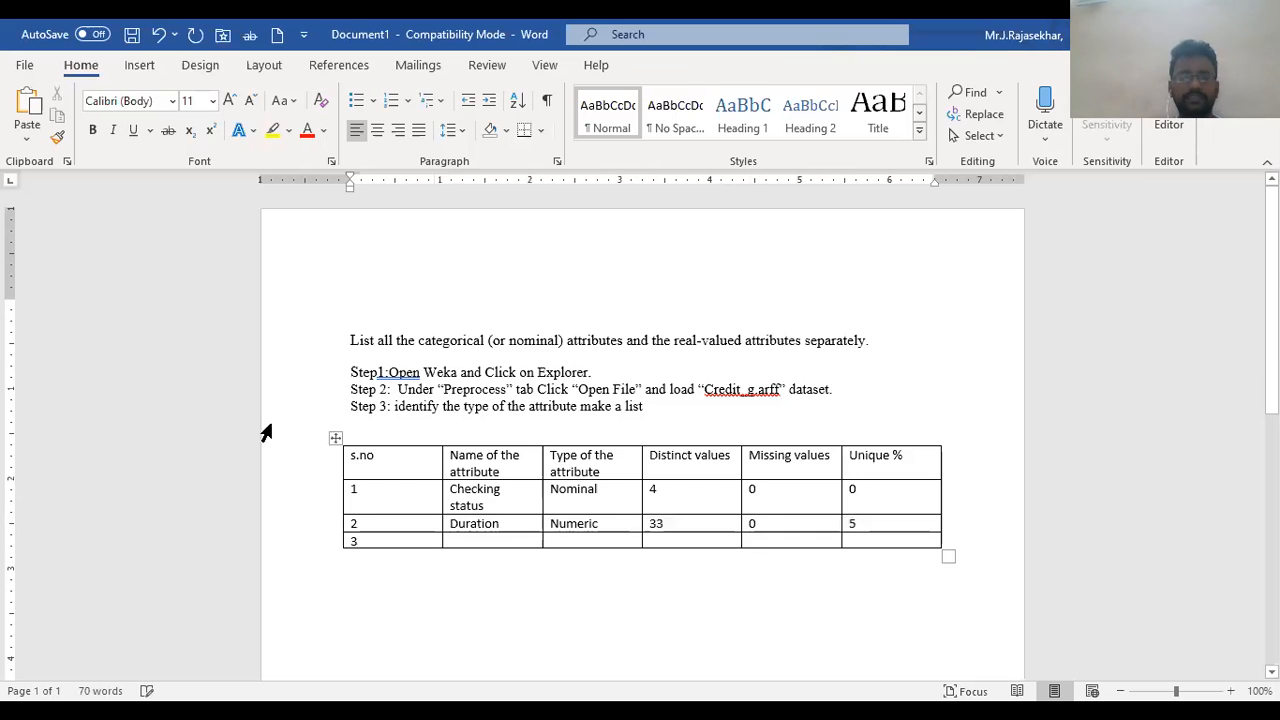
left_click(335, 438)
key("ctrl+c")
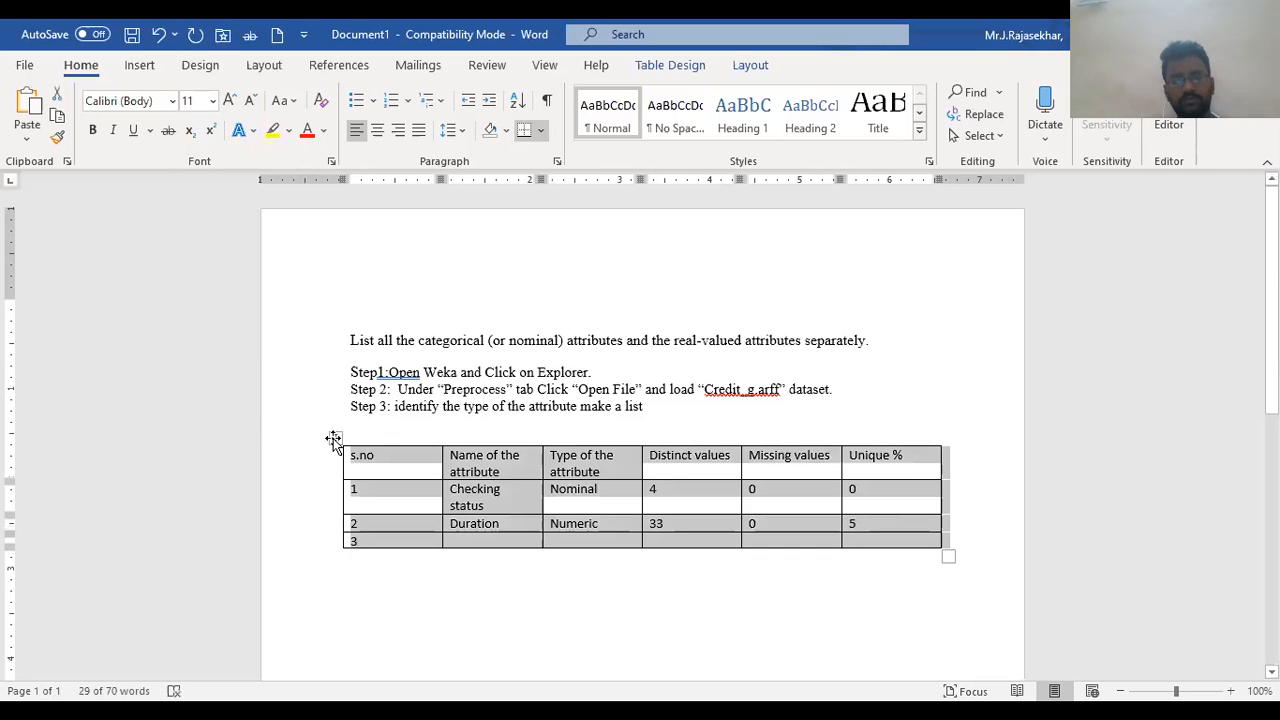
left_click(414, 587)
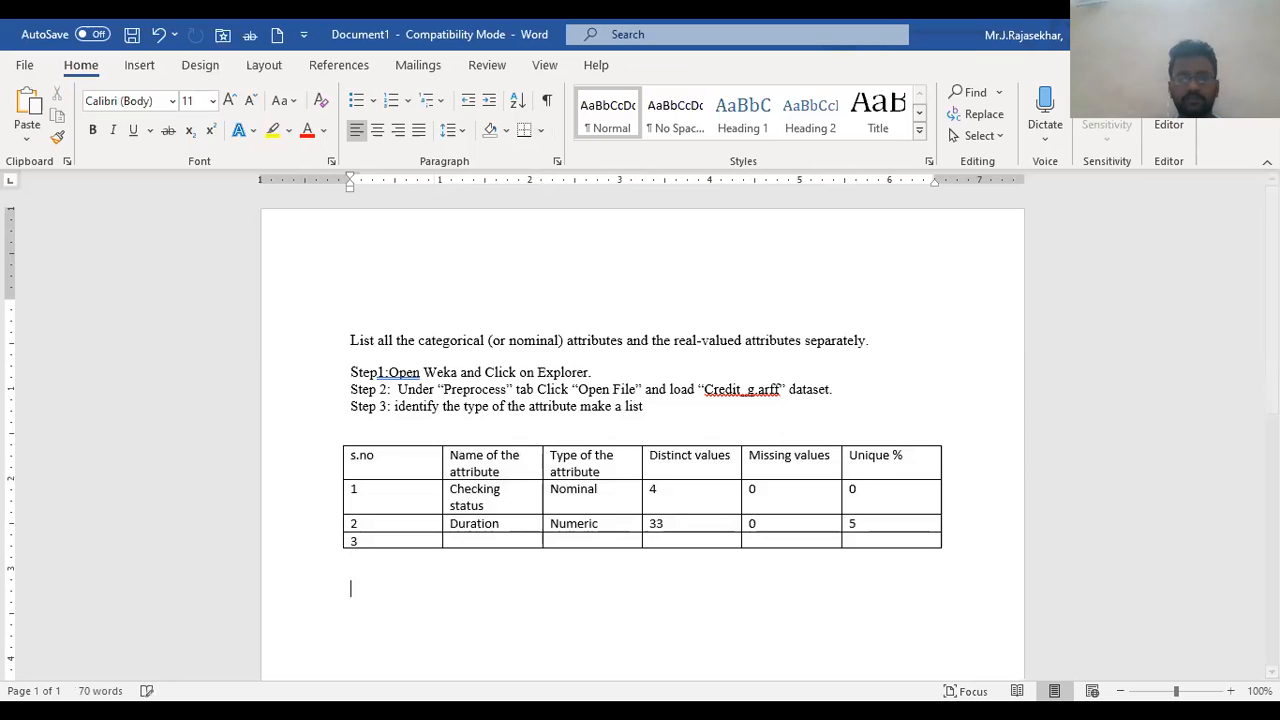
key("ctrl+v")
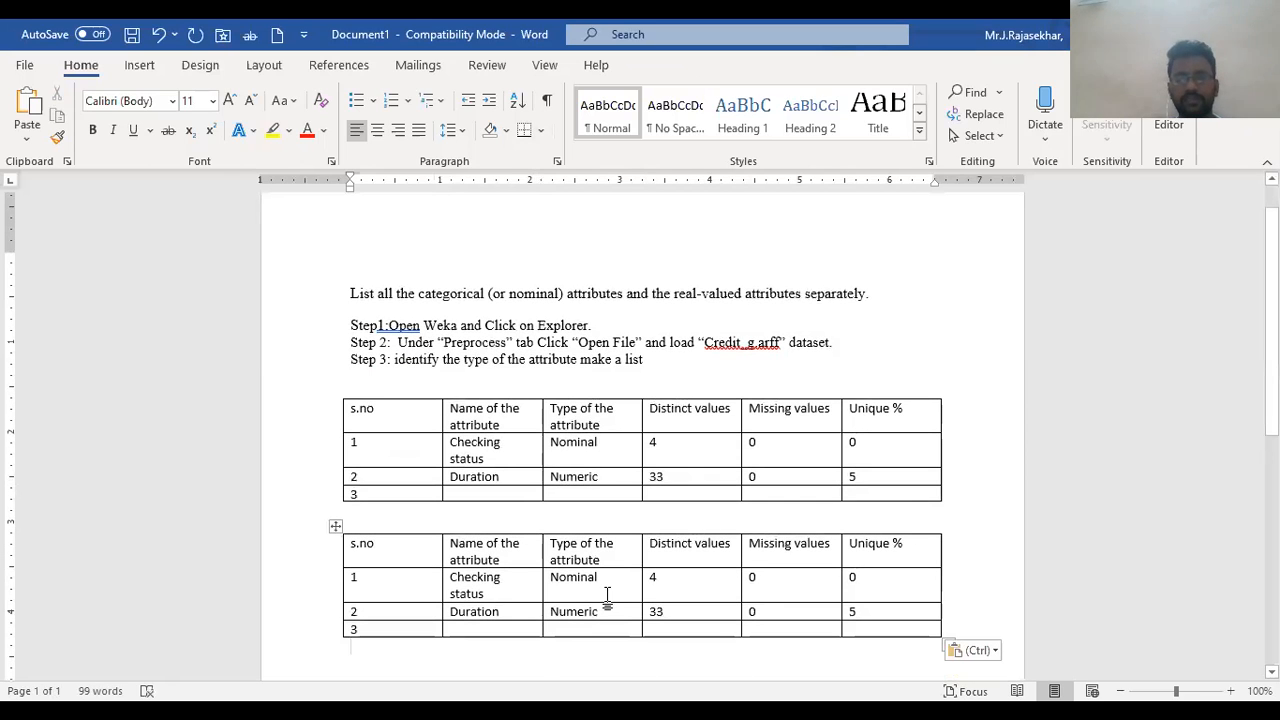
- Clear the Duration entries from row 2 of the upper table, keeping its serial number
left_click(581, 453)
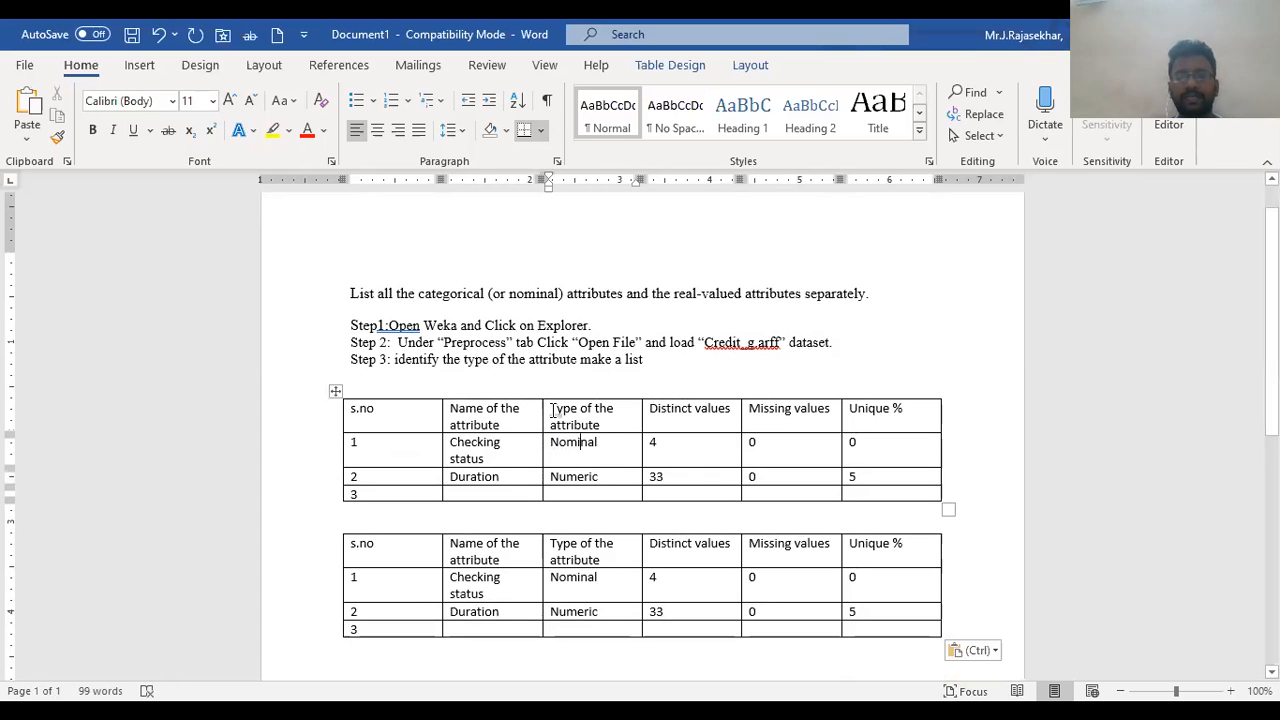
left_click_drag(553, 410, 620, 412)
left_click(620, 412)
double_click(456, 477)
left_click_drag(564, 476, 860, 482)
key("Delete")
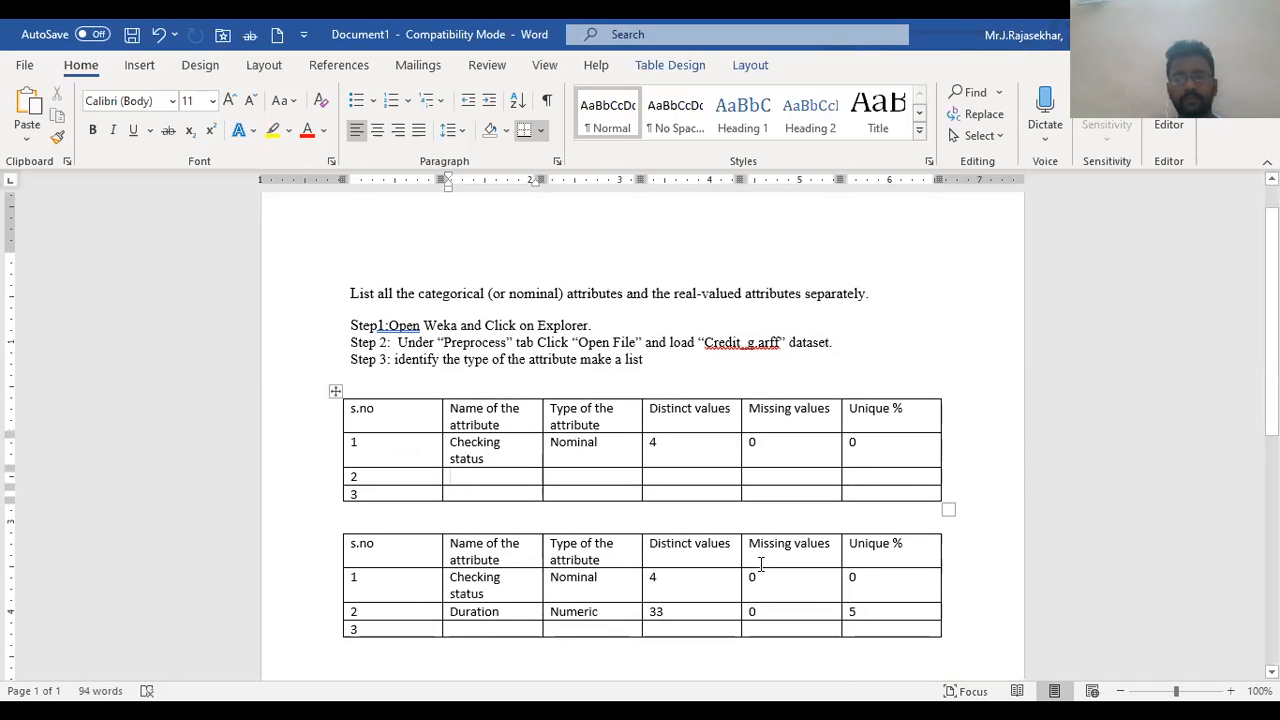
- Delete the entire Checking status row from the lower attribute table
left_click_drag(818, 582, 355, 585)
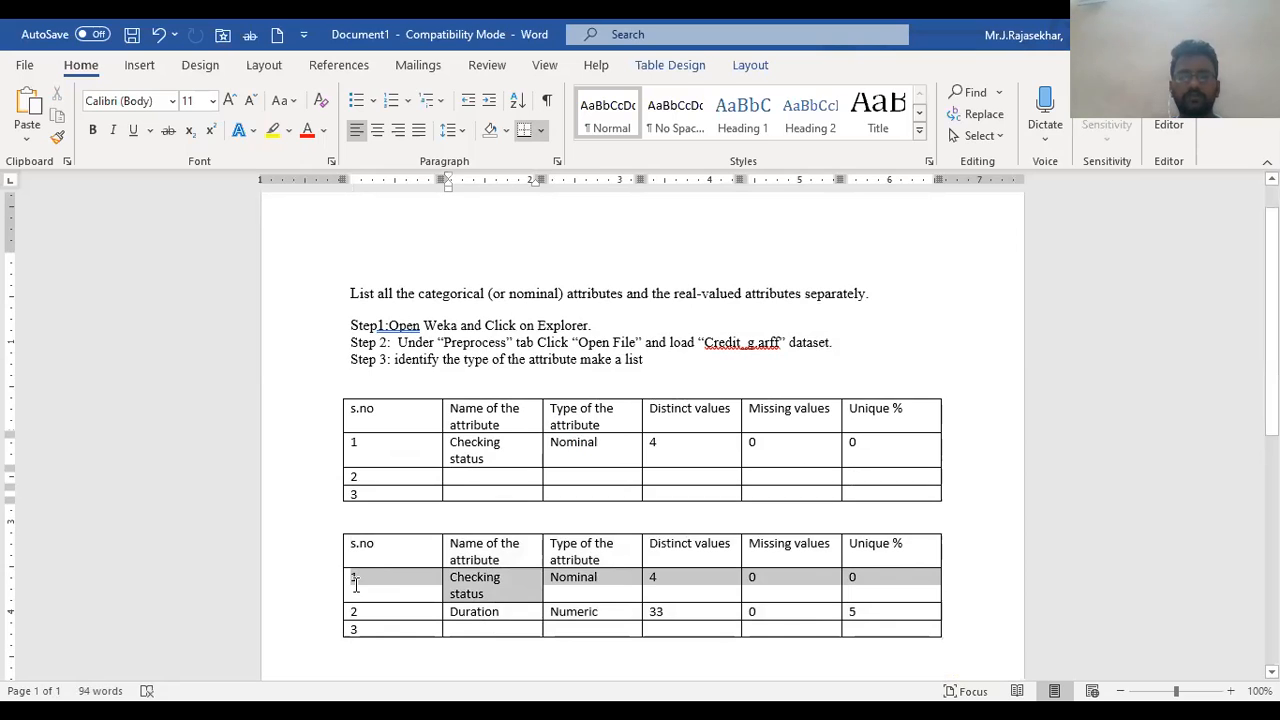
right_click(355, 585)
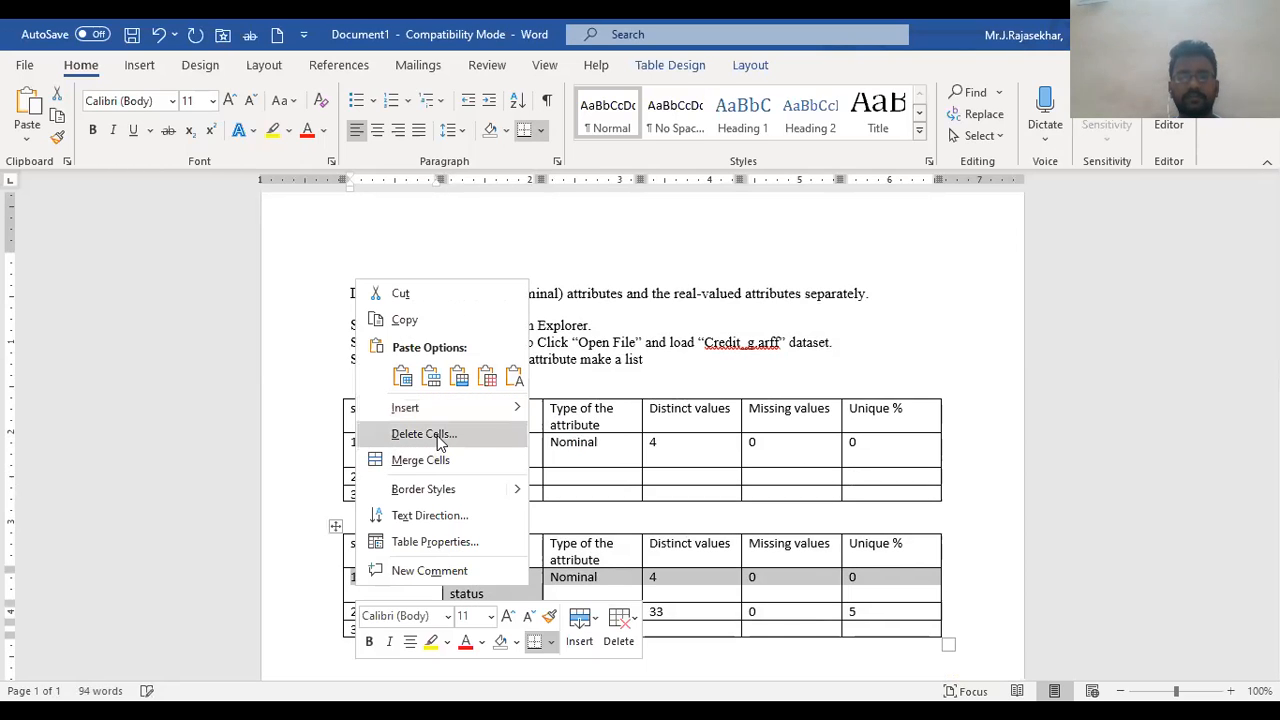
left_click(424, 434)
left_click(622, 362)
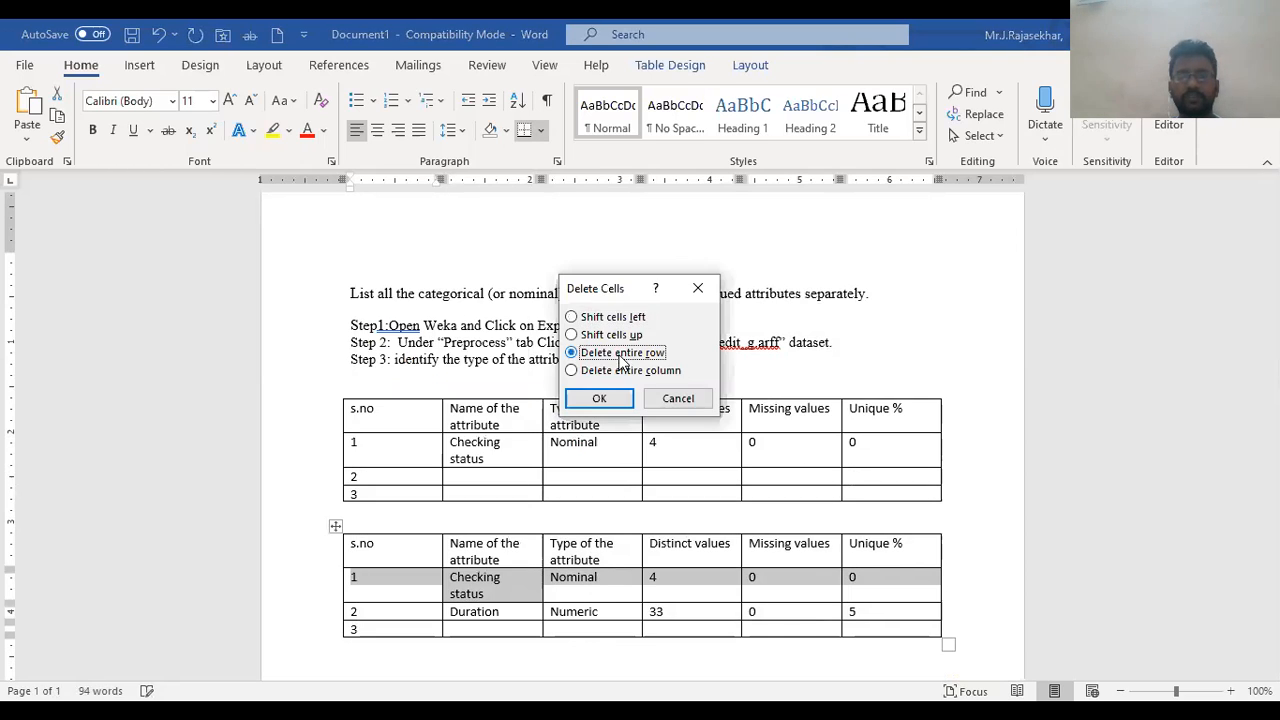
left_click(603, 399)
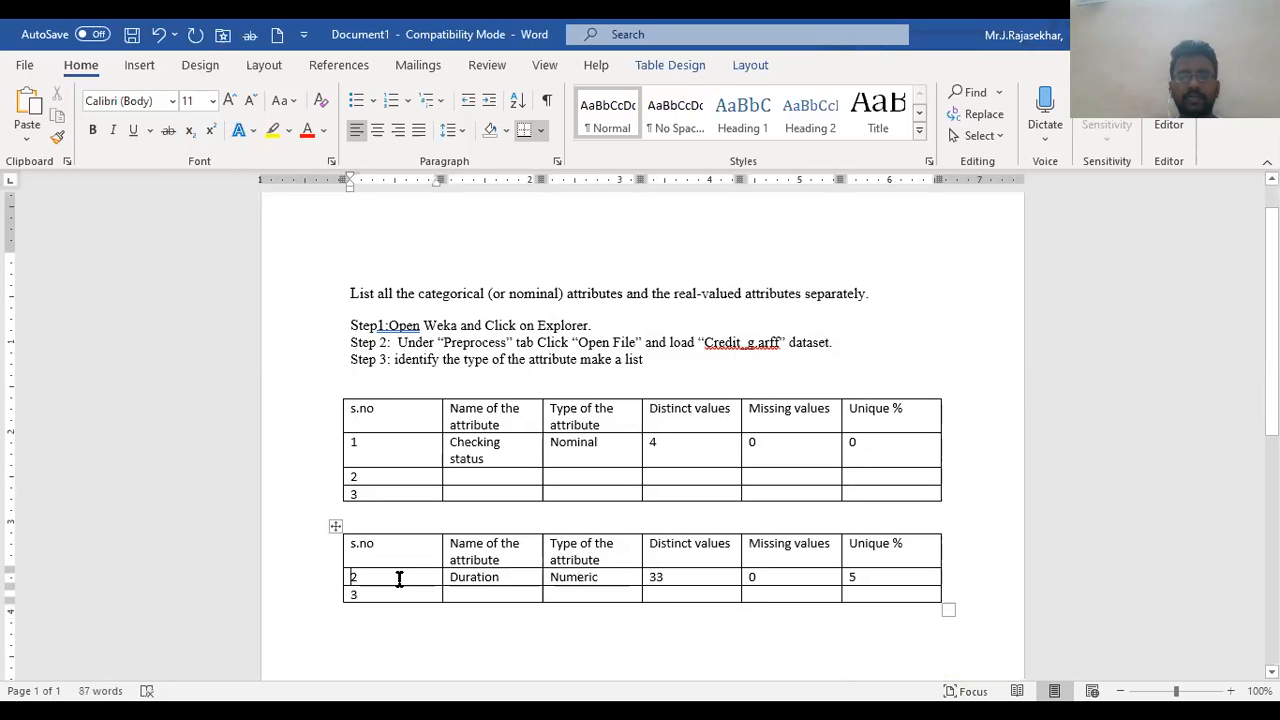
- Renumber the lower table's rows so Duration is s.no 1 and the empty row is s.no 2
type("1")
key("Down")
key("BackSpace")
type("2")
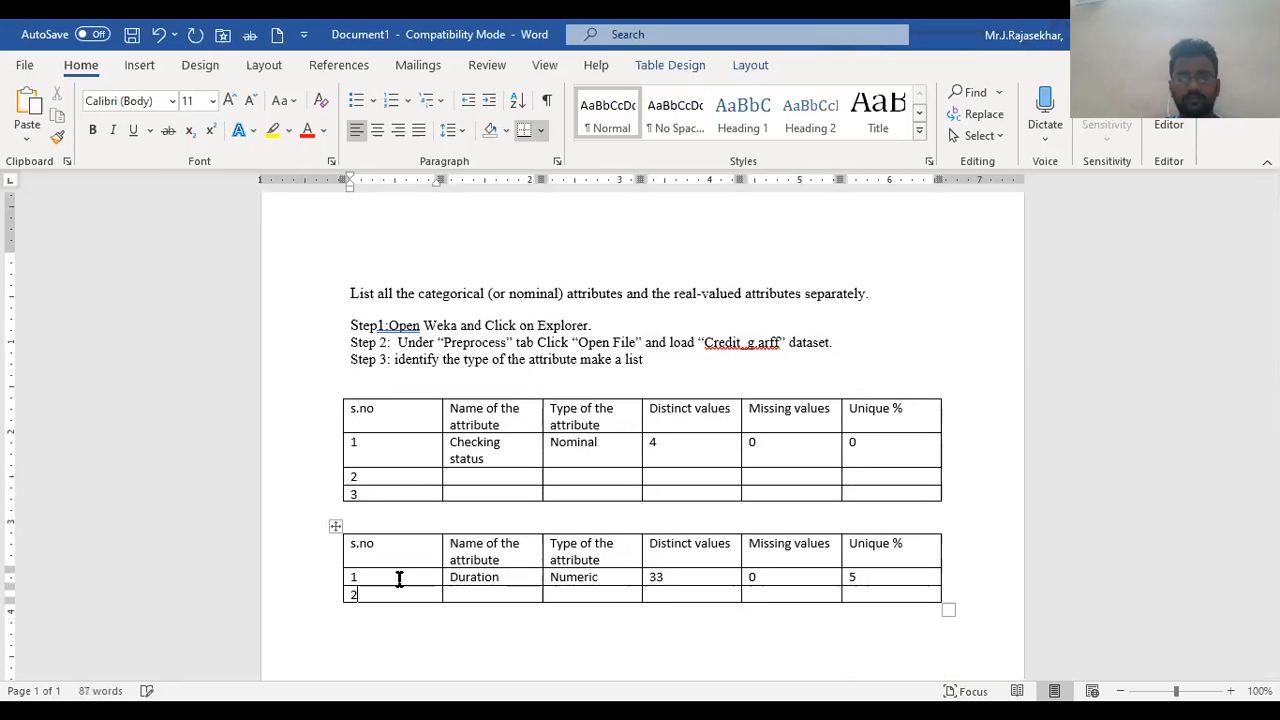
- Fill row 2 of the upper table with attribute name Credit history and type Nominal
left_click(481, 477)
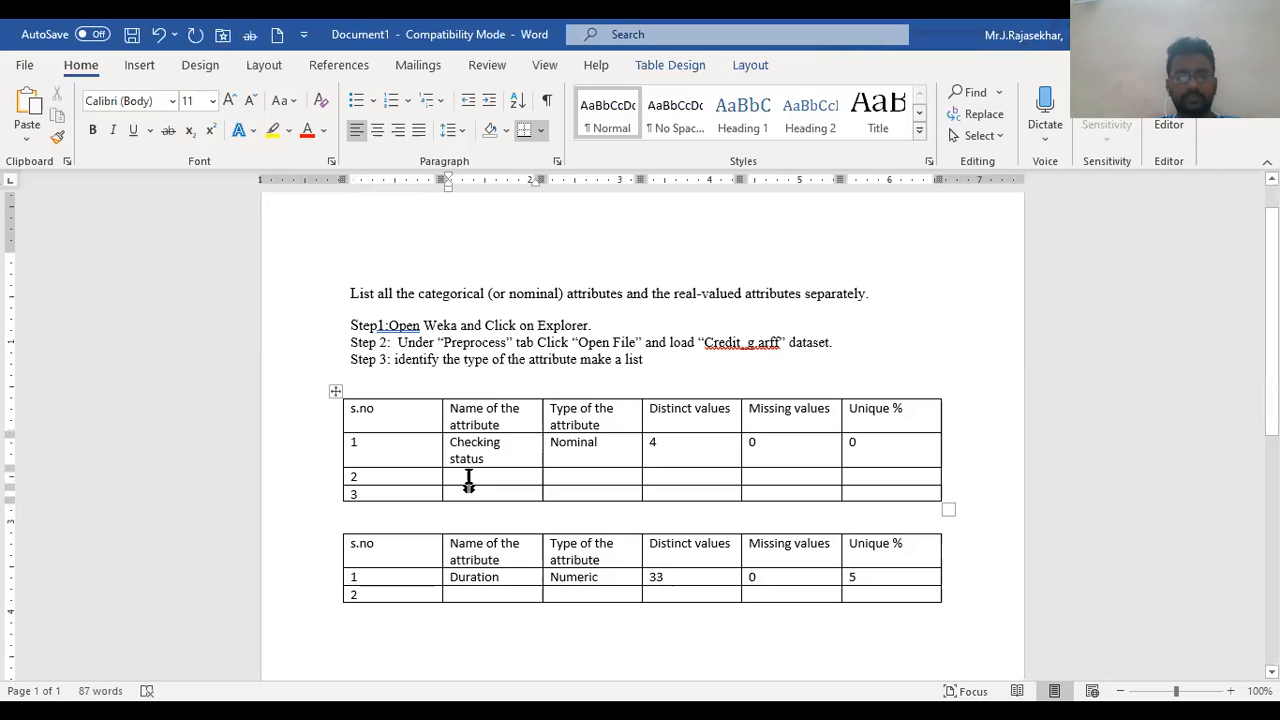
type("credi")
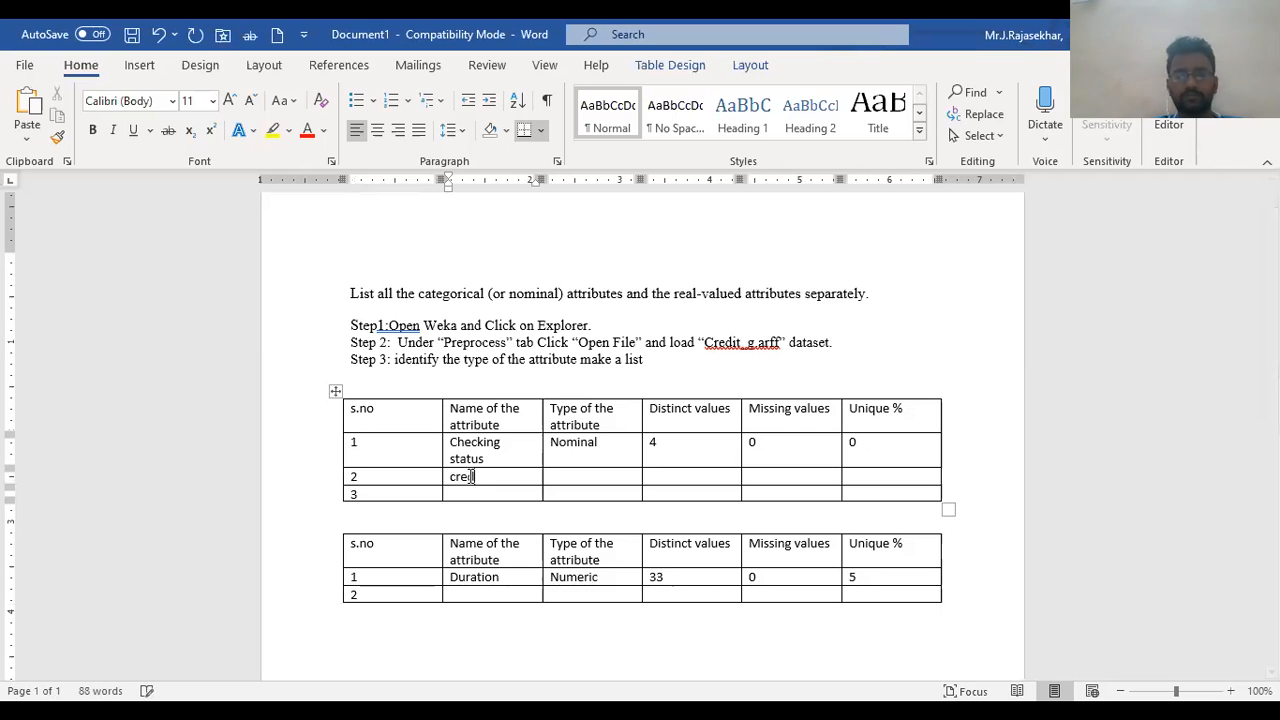
type("t his")
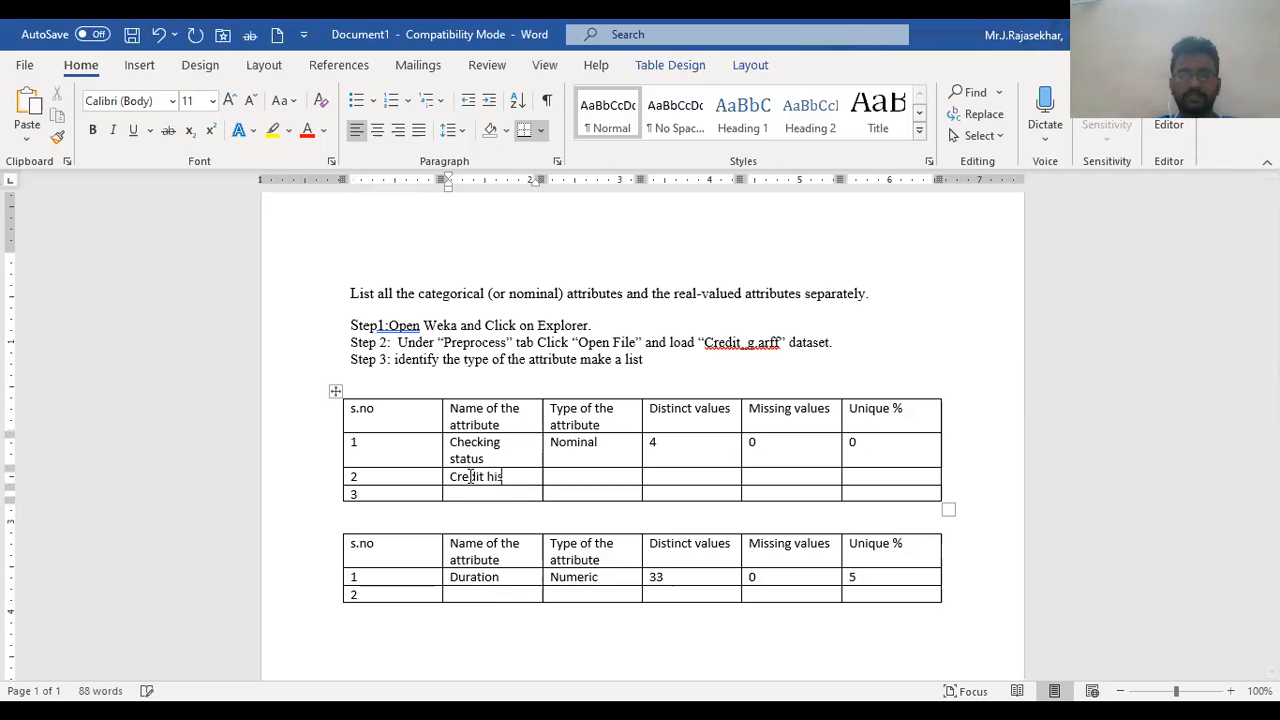
type("tor")
key("BackSpace")
key("BackSpace")
type("ory")
key("Tab")
type("nominal")
key("Tab")
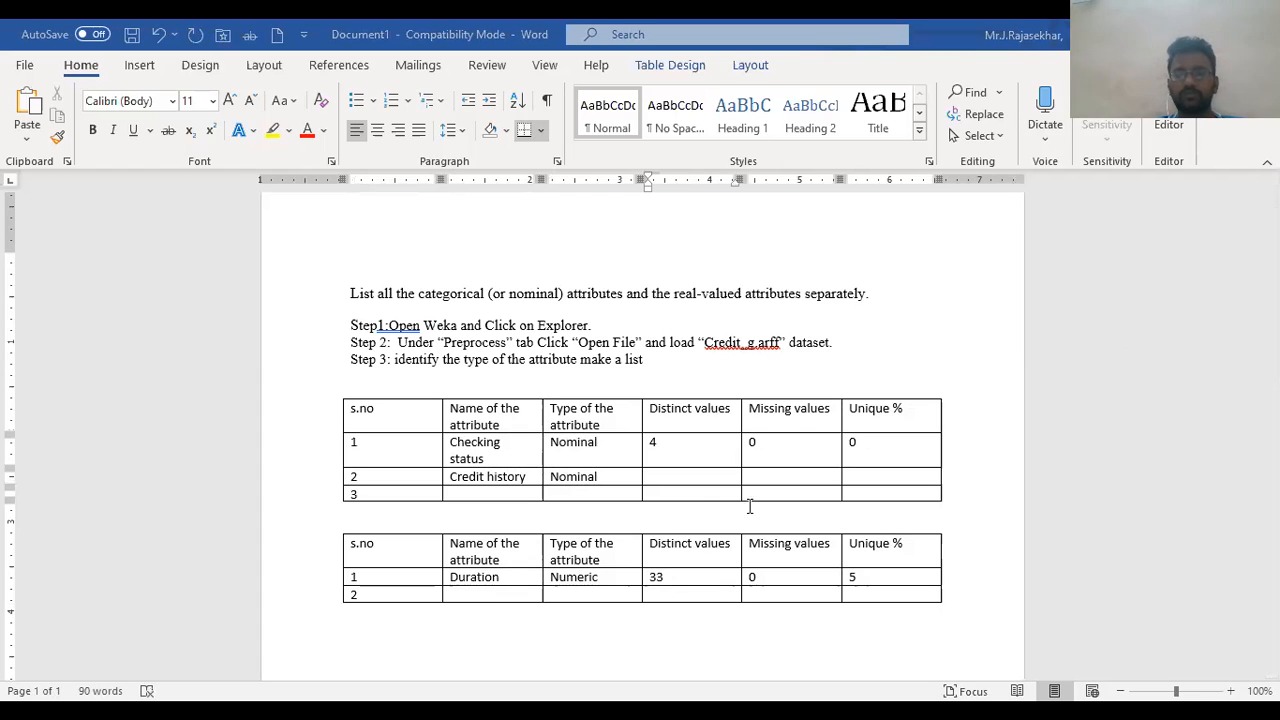
- Complete the Credit history row with 5 distinct values, 0 missing values and 0 unique %
type("5")
key("Tab")
type("0")
key("Tab")
type("0")
key("Tab")
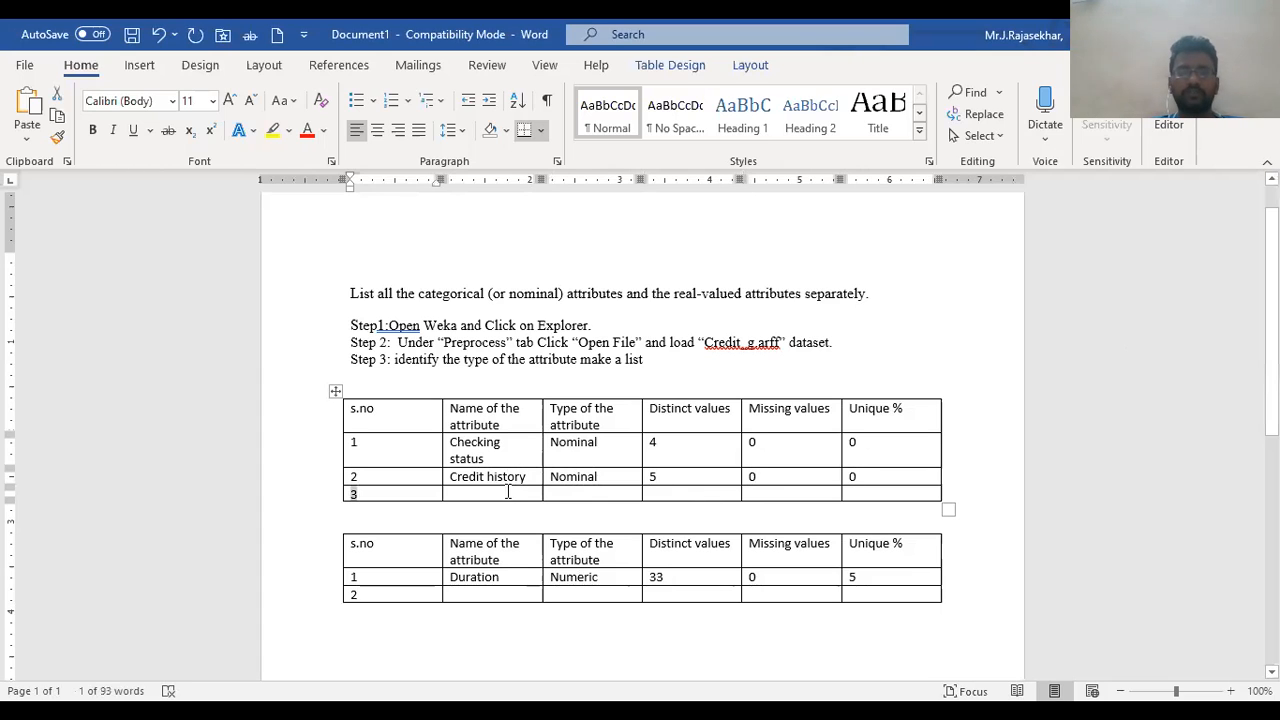
left_click(504, 494)
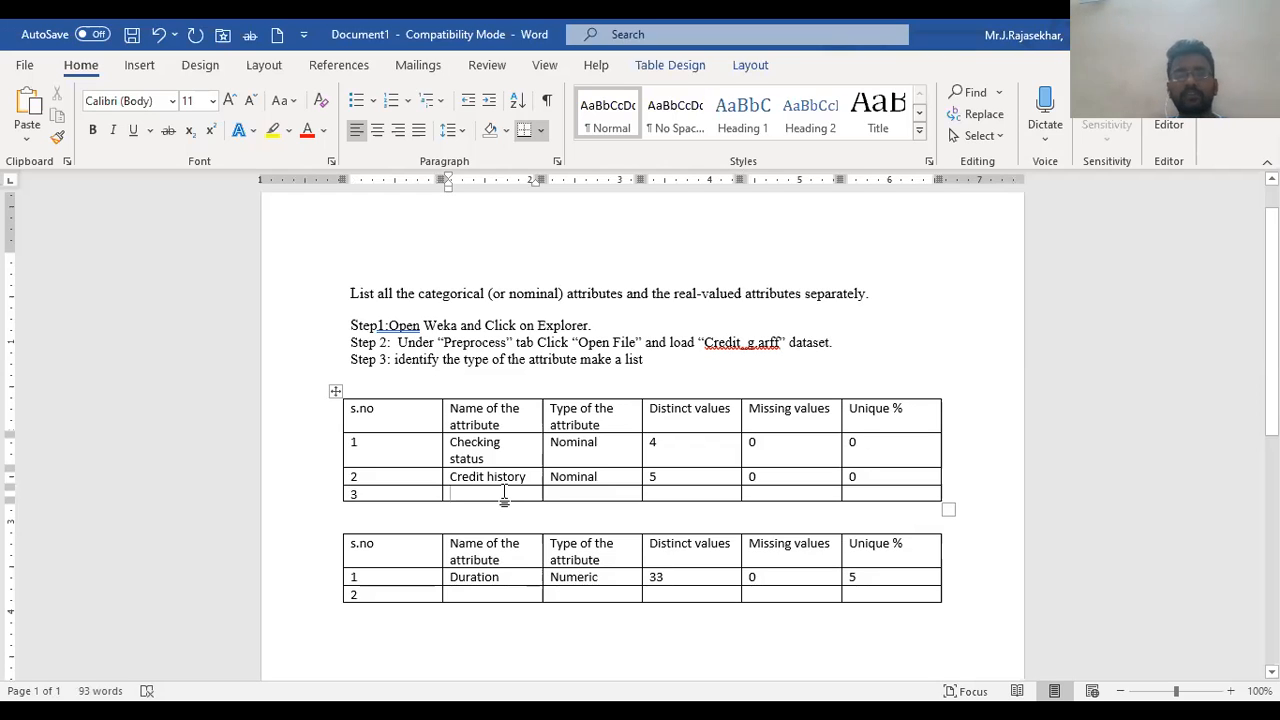
left_click(499, 596)
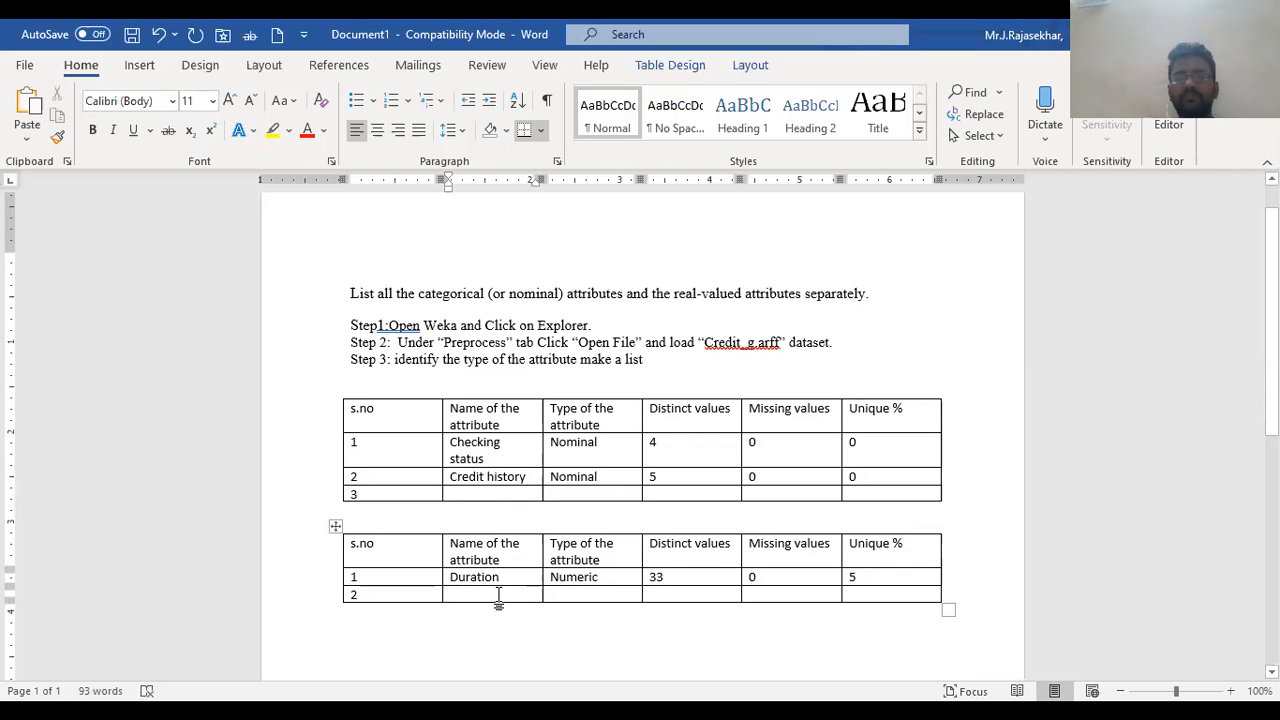